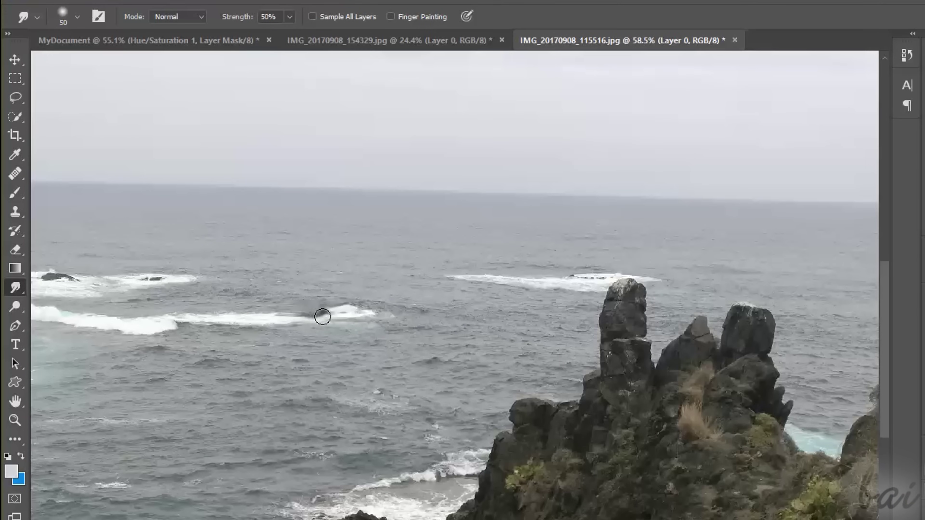
Step: Smudge the dark spot, dodge rock highlights, stretch the polygon, and raise saturation to +63
{"action": "left_click_drag", "start_coordinate": [322, 317], "coordinate": [290, 314]}
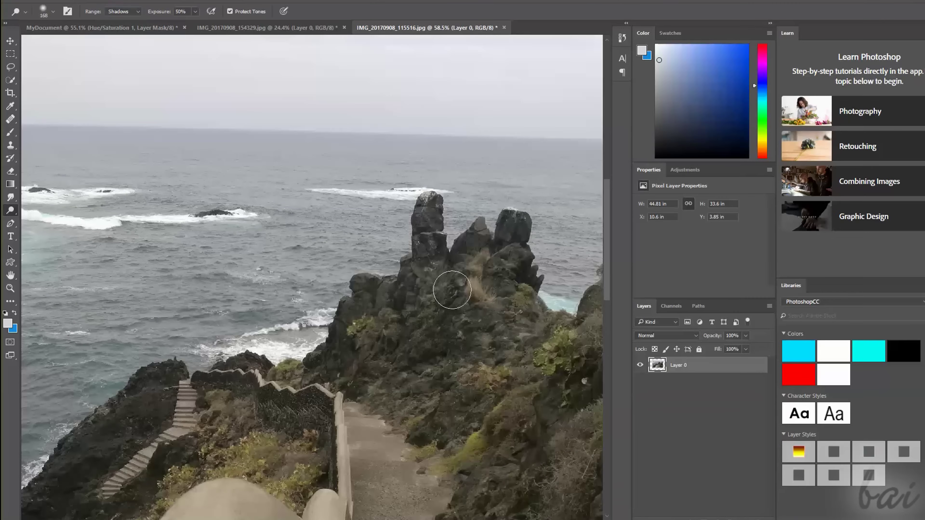
{"action": "mouse_move", "coordinate": [452, 290]}
{"action": "left_mouse_down"}
{"action": "mouse_move", "coordinate": [422, 323]}
{"action": "mouse_move", "coordinate": [535, 338]}
{"action": "mouse_move", "coordinate": [387, 361]}
{"action": "mouse_move", "coordinate": [569, 379]}
{"action": "mouse_move", "coordinate": [469, 410]}
{"action": "mouse_move", "coordinate": [542, 432]}
{"action": "mouse_move", "coordinate": [543, 455]}
{"action": "mouse_move", "coordinate": [501, 479]}
{"action": "mouse_move", "coordinate": [519, 479]}
{"action": "mouse_move", "coordinate": [450, 300]}
{"action": "mouse_move", "coordinate": [470, 290]}
{"action": "mouse_move", "coordinate": [512, 319]}
{"action": "mouse_move", "coordinate": [449, 352]}
{"action": "mouse_move", "coordinate": [526, 380]}
{"action": "mouse_move", "coordinate": [434, 427]}
{"action": "mouse_move", "coordinate": [444, 449]}
{"action": "mouse_move", "coordinate": [495, 434]}
{"action": "mouse_move", "coordinate": [362, 394]}
{"action": "mouse_move", "coordinate": [412, 323]}
{"action": "mouse_move", "coordinate": [376, 275]}
{"action": "mouse_move", "coordinate": [488, 251]}
{"action": "left_mouse_up"}
{"action": "key", "text": "shift+alt+h"}
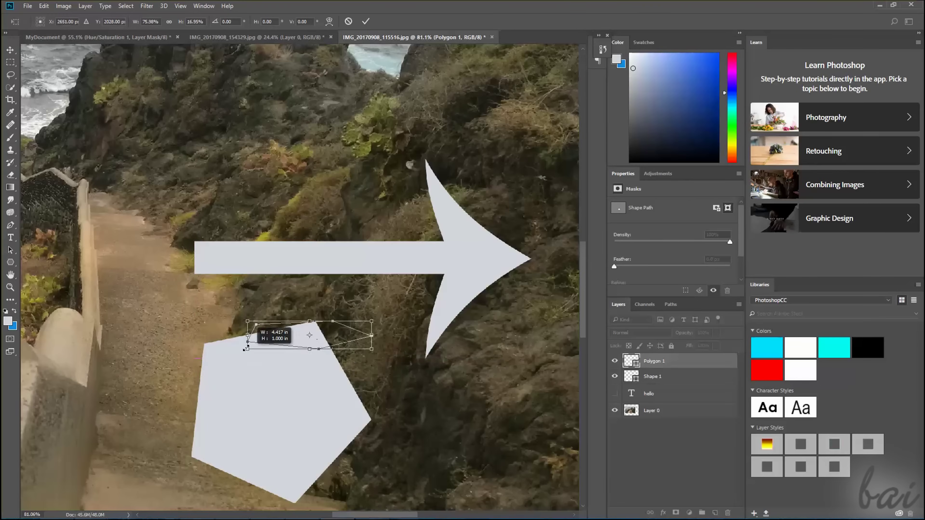
{"action": "left_click_drag", "start_coordinate": [246, 348], "coordinate": [361, 412]}
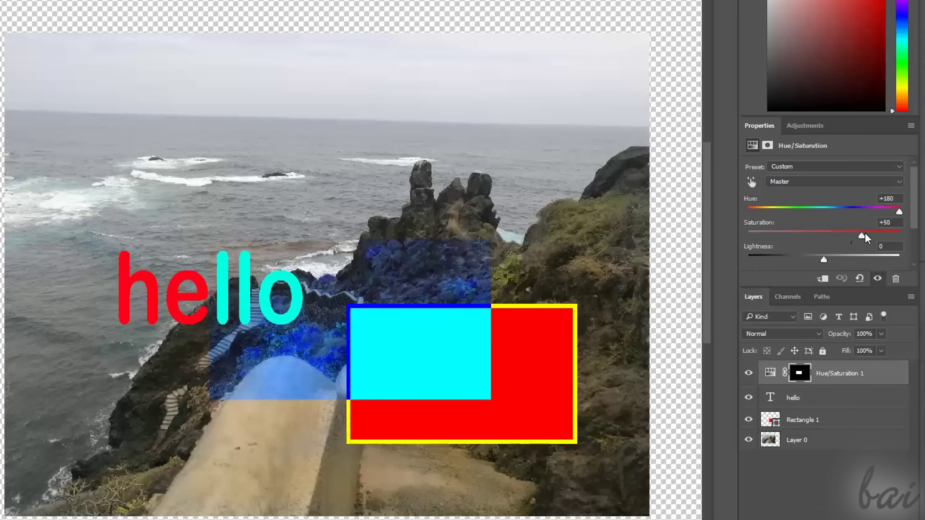
{"action": "left_click_drag", "start_coordinate": [865, 235], "coordinate": [885, 214]}
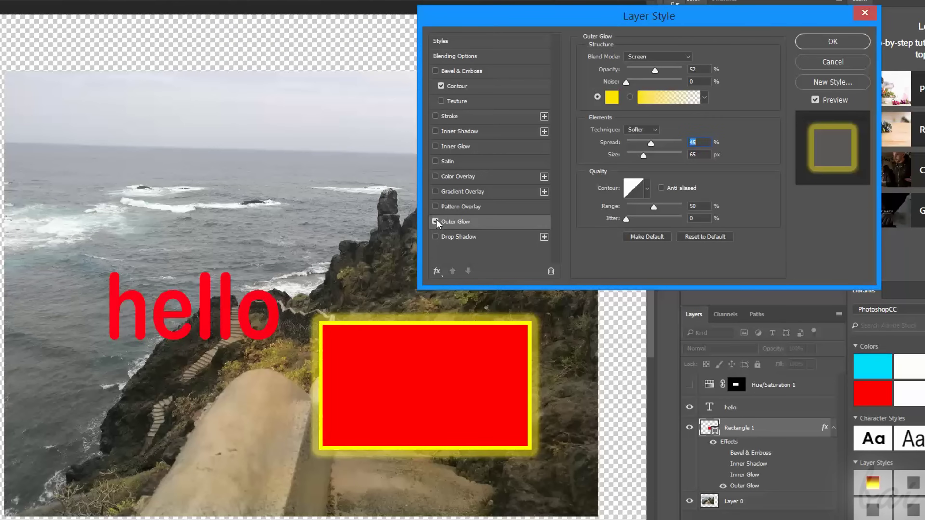
Step: Compare the rectangle with and without Outer Glow, then apply the glow with OK
{"action": "left_click", "coordinate": [435, 221]}
{"action": "left_click", "coordinate": [436, 221]}
{"action": "left_click", "coordinate": [435, 221]}
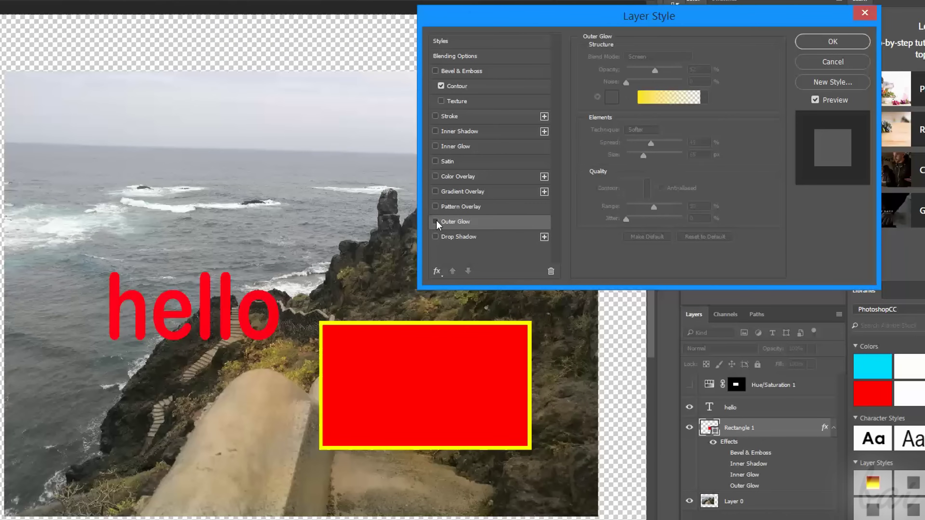
{"action": "left_click", "coordinate": [435, 221]}
{"action": "left_click", "coordinate": [817, 45]}
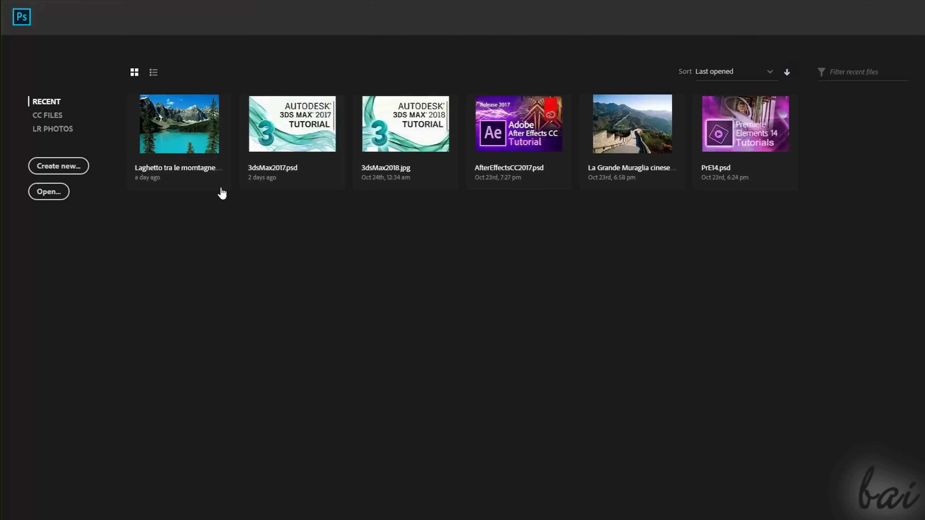
Step: Browse the CC Files and LR Photos pages and the Pictures folder, then close Open without a file
{"action": "left_click", "coordinate": [47, 115]}
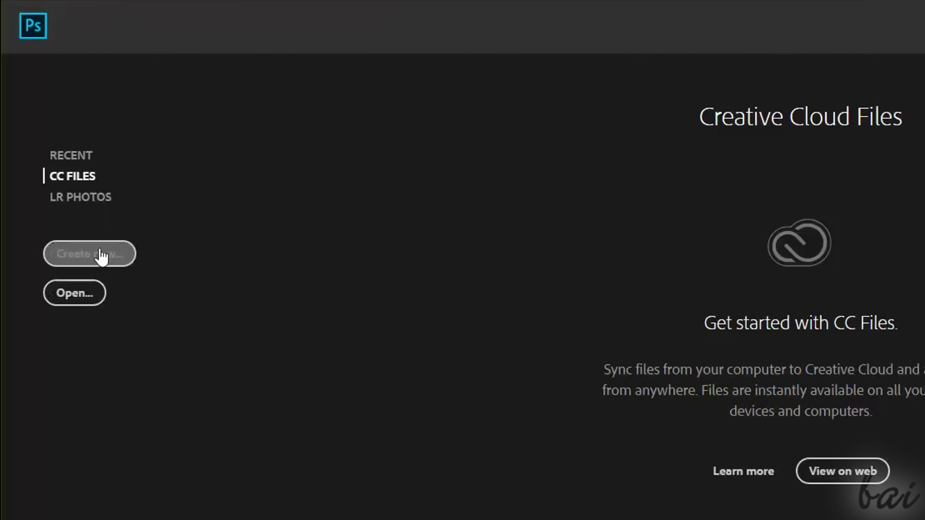
{"action": "left_click", "coordinate": [83, 296]}
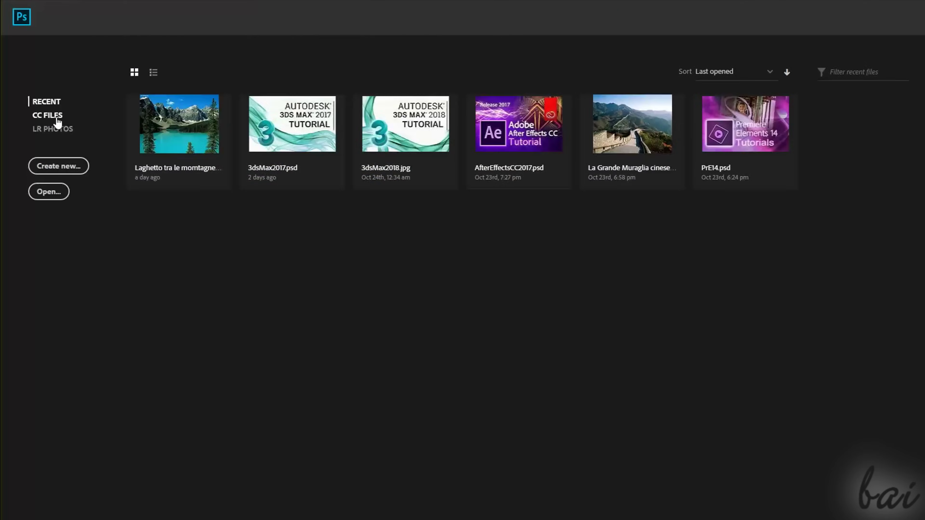
{"action": "left_click", "coordinate": [56, 117]}
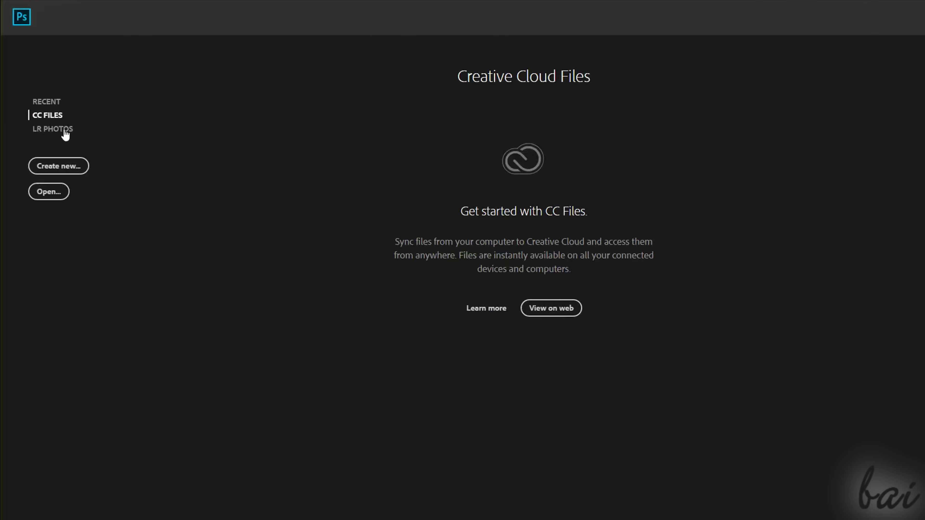
{"action": "left_click", "coordinate": [62, 130]}
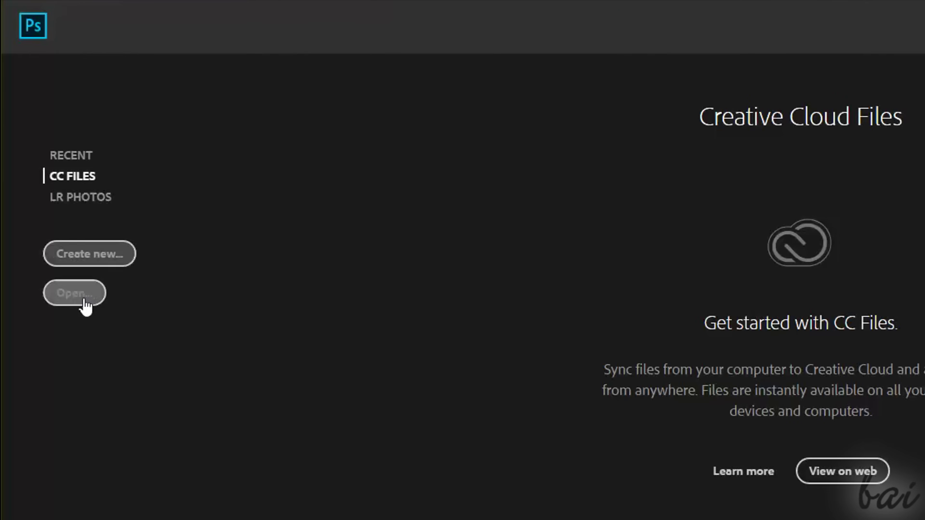
{"action": "left_click", "coordinate": [80, 296]}
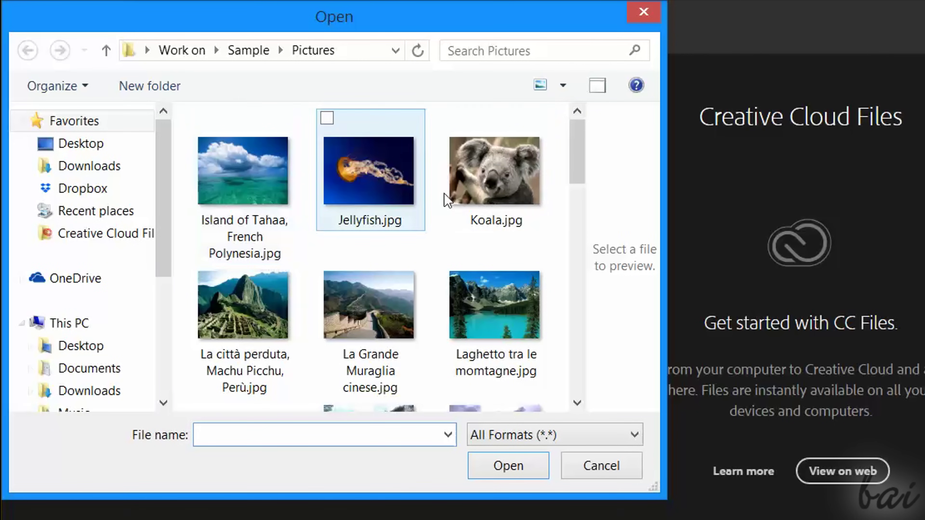
{"action": "scroll", "coordinate": [580, 153], "scroll_direction": "down", "scroll_amount": 1}
{"action": "scroll", "coordinate": [580, 153], "scroll_direction": "down", "scroll_amount": 15}
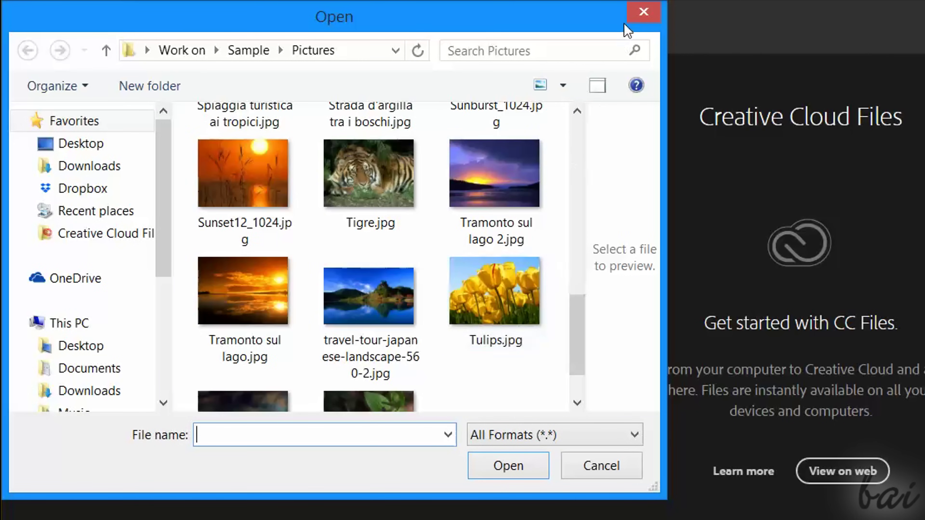
{"action": "left_click", "coordinate": [632, 16]}
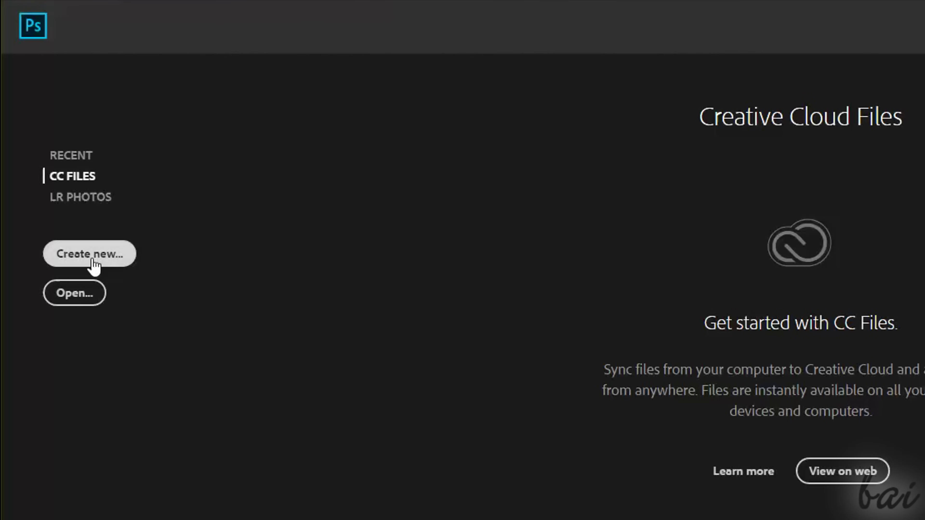
Step: Start a new document and browse the Photo, Print, Art, Web, Mobile and Film presets
{"action": "left_click", "coordinate": [91, 255]}
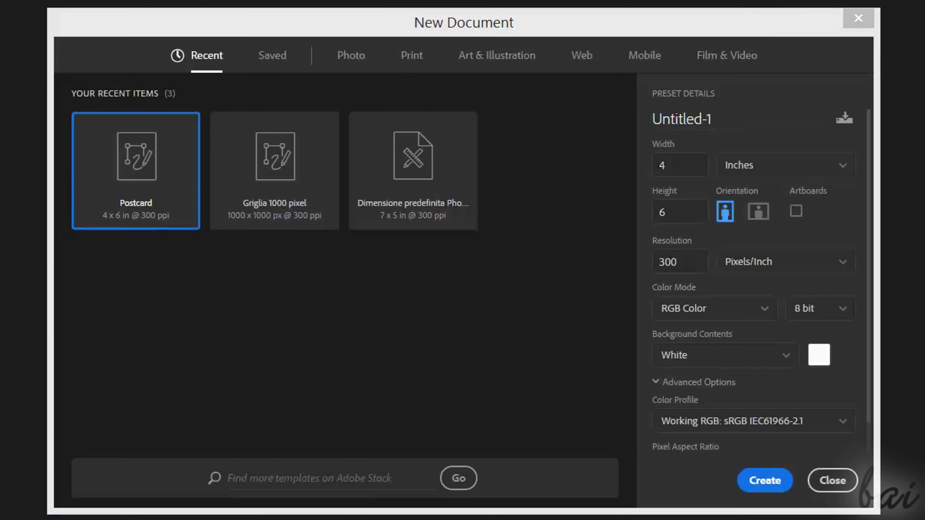
{"action": "left_click", "coordinate": [352, 59]}
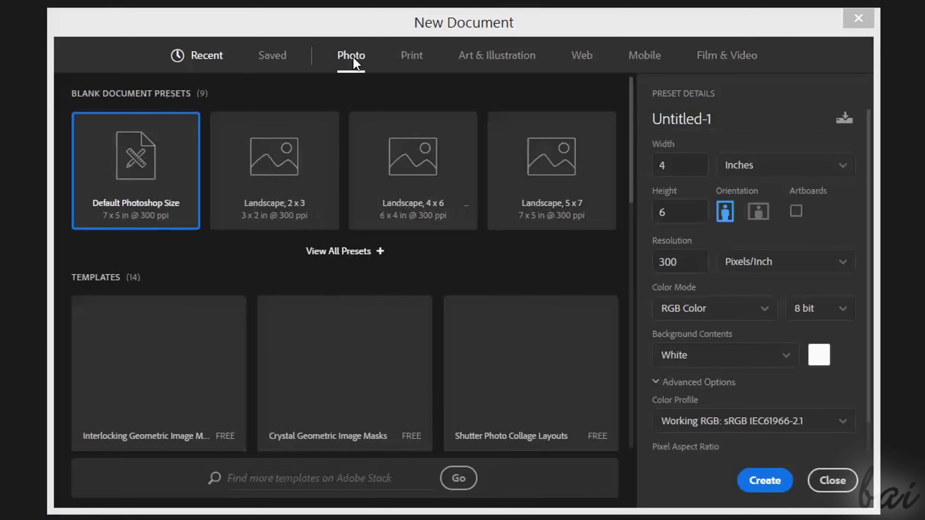
{"action": "left_click", "coordinate": [413, 56]}
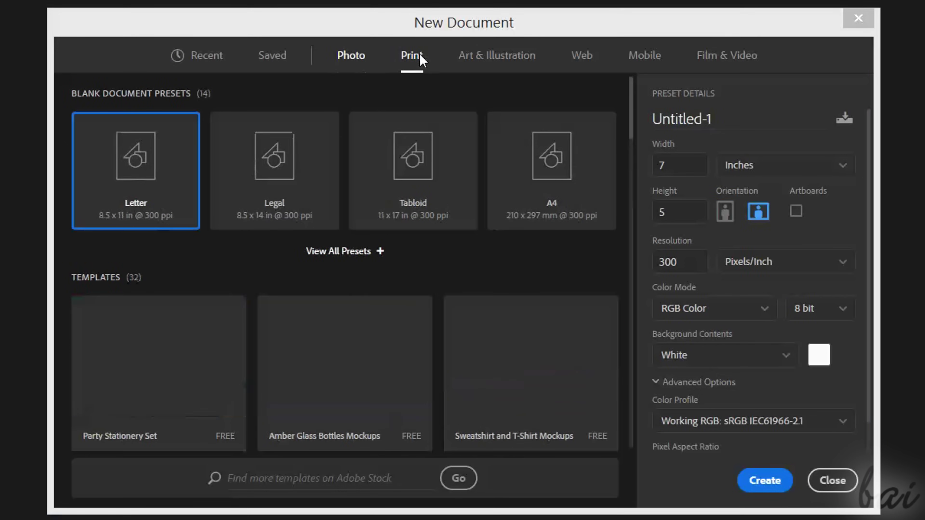
{"action": "left_click", "coordinate": [480, 54]}
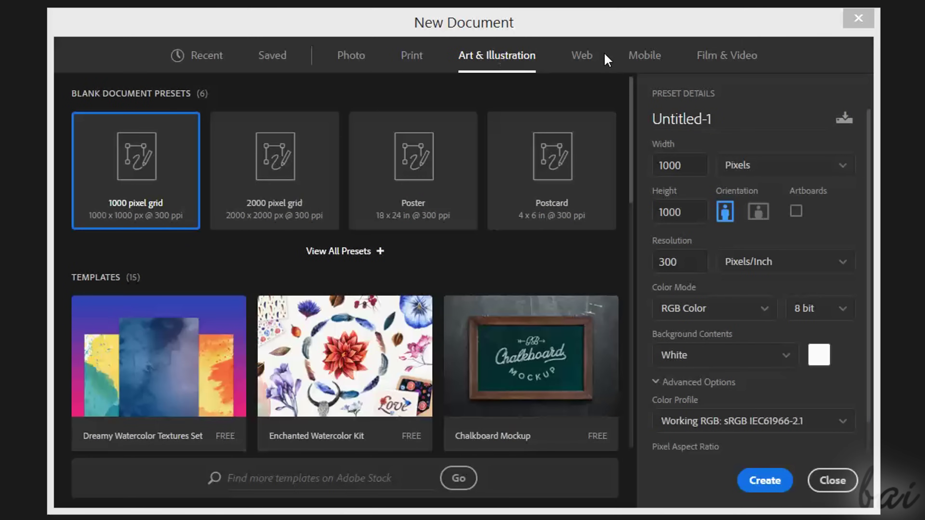
{"action": "left_click", "coordinate": [591, 59]}
{"action": "left_click", "coordinate": [659, 66]}
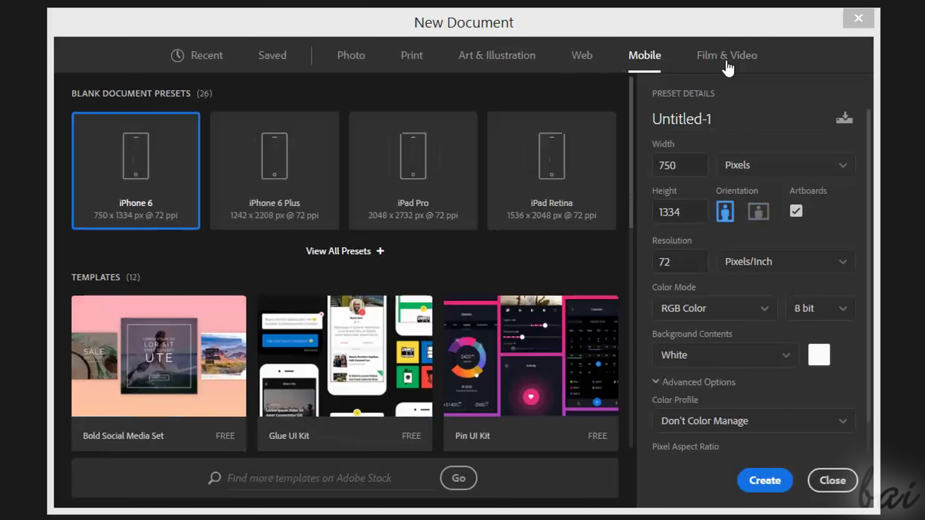
{"action": "left_click", "coordinate": [746, 66]}
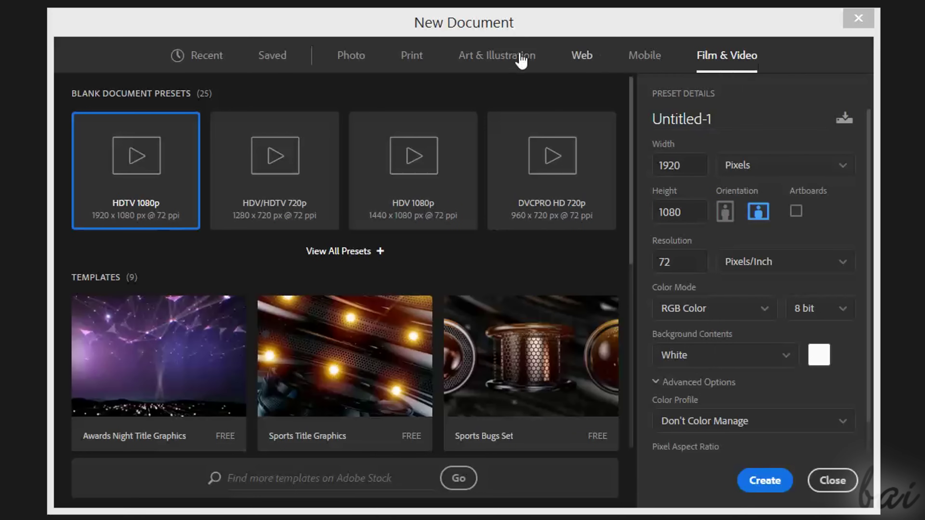
{"action": "left_click", "coordinate": [362, 67]}
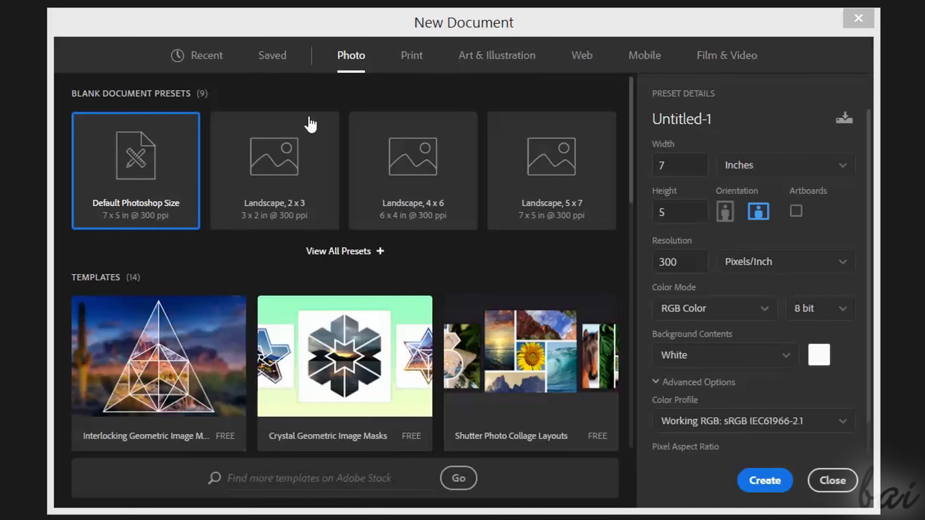
Step: Choose the Photo Landscape 4 x 6 preset and name the document MyDocument
{"action": "left_click", "coordinate": [271, 185]}
{"action": "left_click", "coordinate": [358, 175]}
{"action": "left_click", "coordinate": [733, 114]}
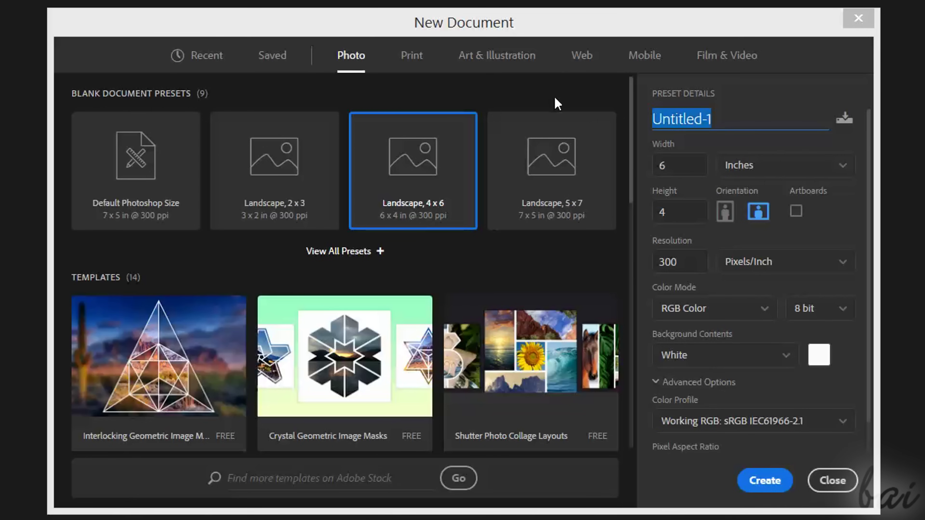
{"action": "type", "text": "MyDocument"}
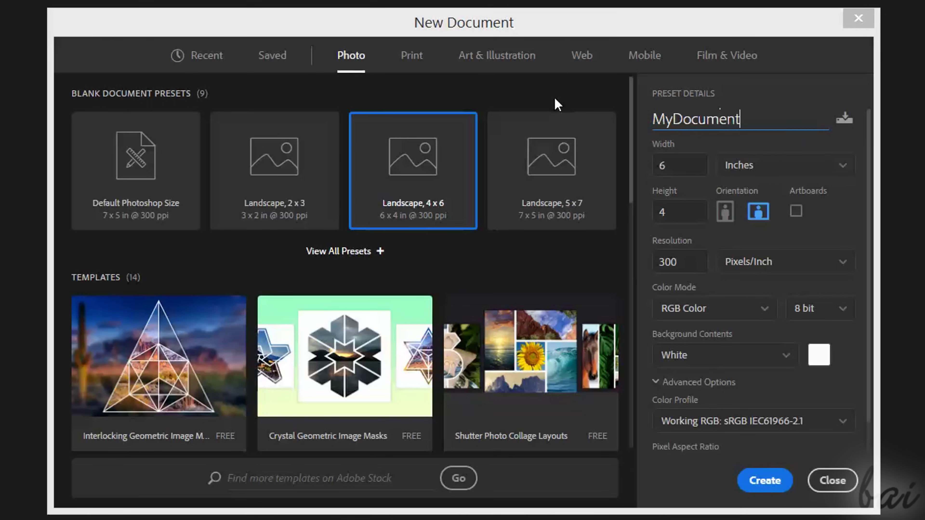
Step: Keep the 6 x 4 inch landscape size at 300 Pixels/Inch resolution
{"action": "left_click", "coordinate": [681, 165]}
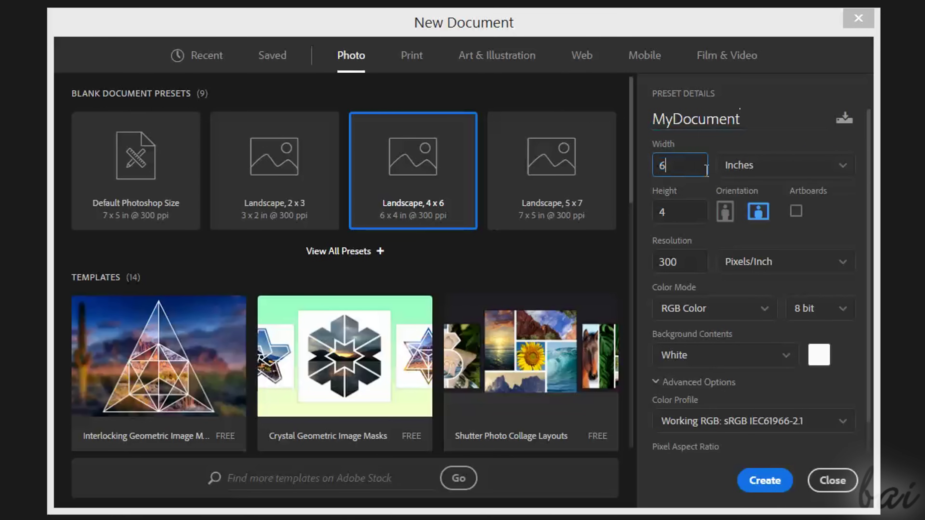
{"action": "left_click", "coordinate": [687, 207]}
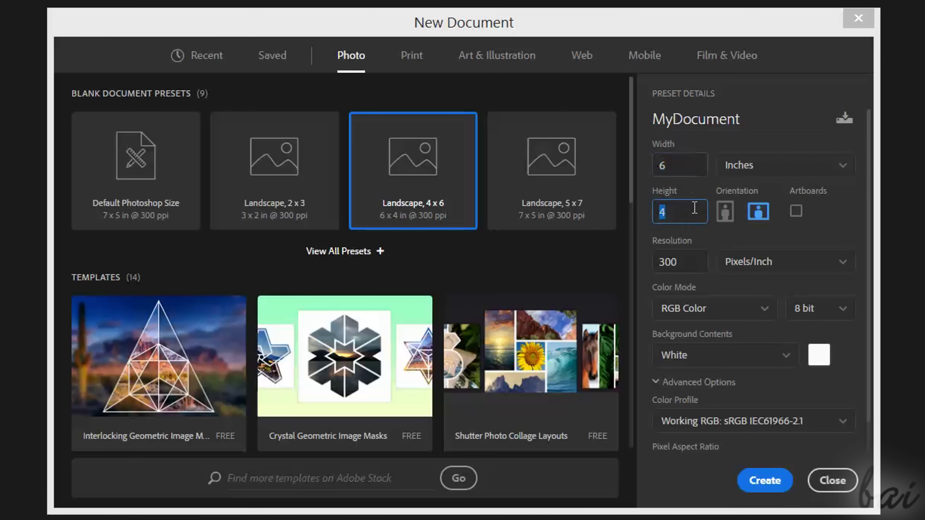
{"action": "left_click", "coordinate": [735, 220]}
{"action": "left_click", "coordinate": [758, 213]}
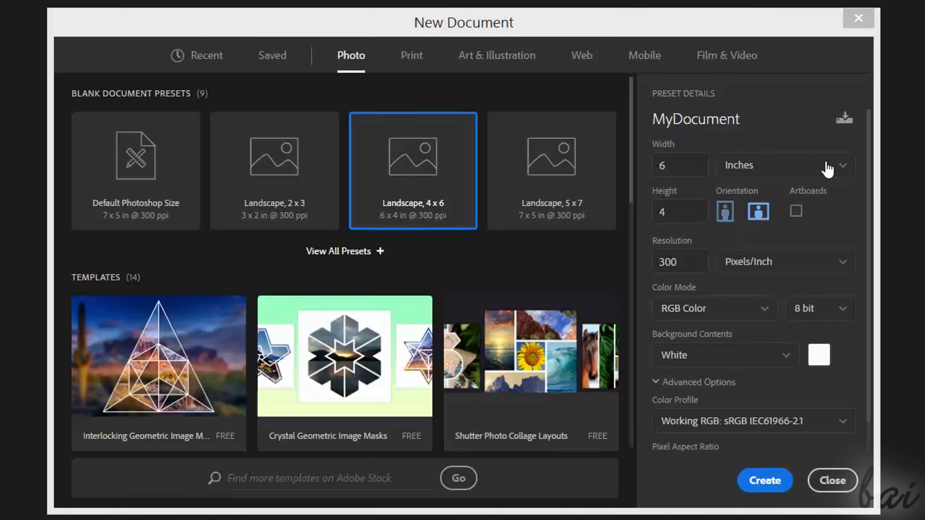
{"action": "left_click", "coordinate": [687, 265]}
{"action": "left_click", "coordinate": [836, 264]}
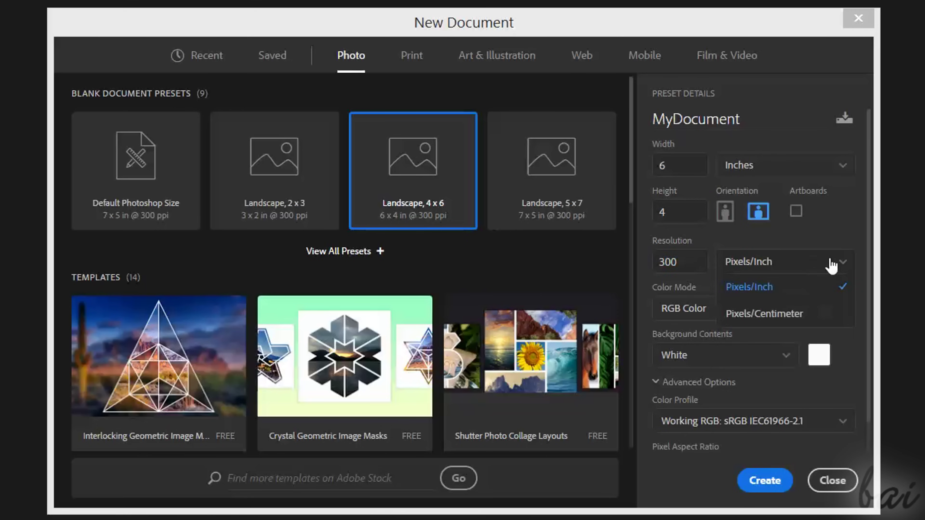
{"action": "left_click", "coordinate": [730, 283]}
Step: Keep the White background content and create the document
{"action": "left_click", "coordinate": [786, 364]}
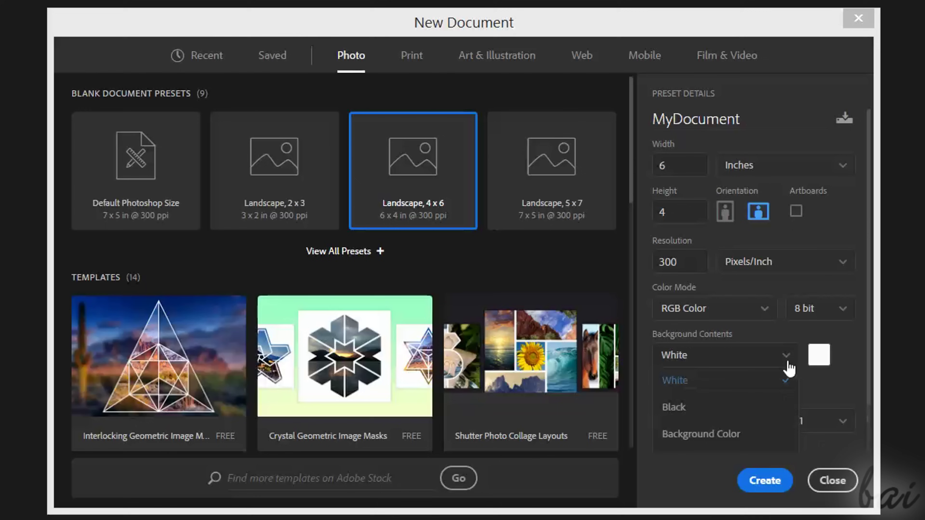
{"action": "left_click", "coordinate": [745, 373]}
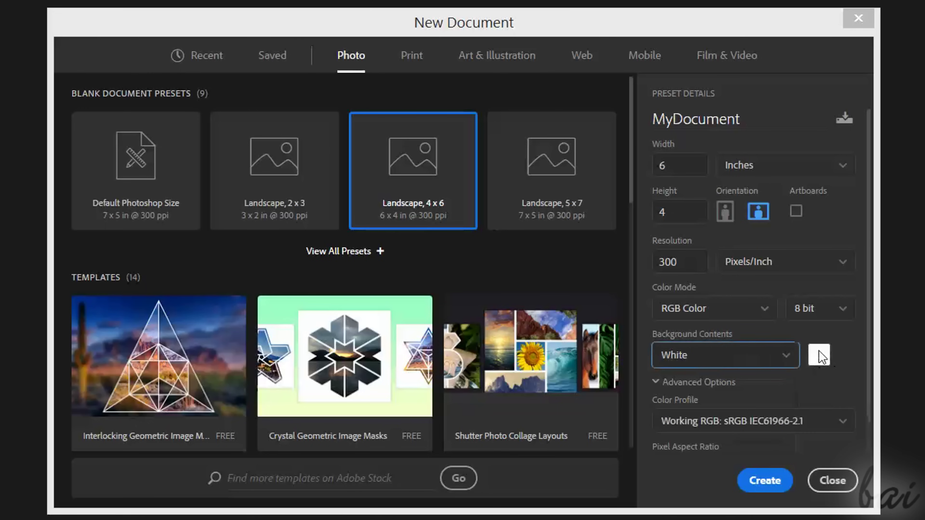
{"action": "left_click", "coordinate": [819, 354]}
{"action": "key", "text": "Escape"}
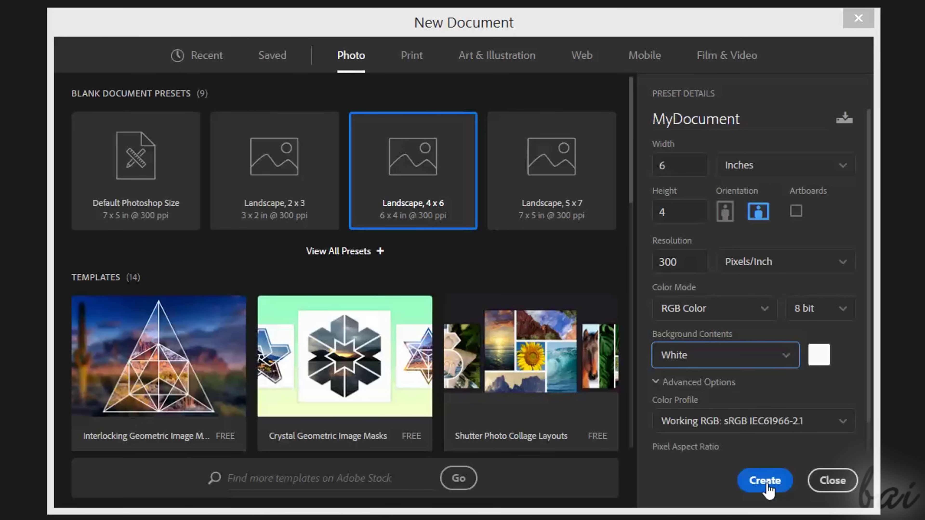
{"action": "left_click", "coordinate": [766, 488]}
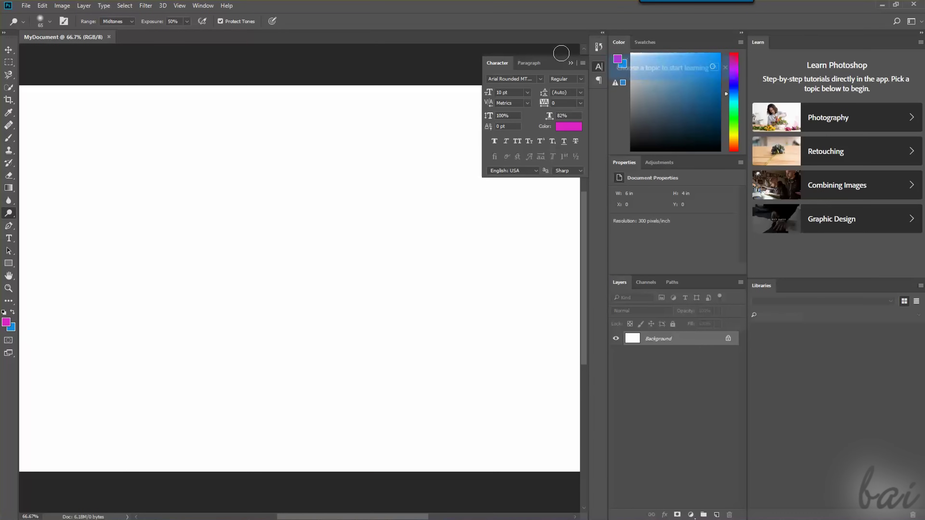
Step: Collapse the Character settings and scroll the Libraries panel to the PhotoshopCC library's colors and styles
{"action": "left_click", "coordinate": [570, 64]}
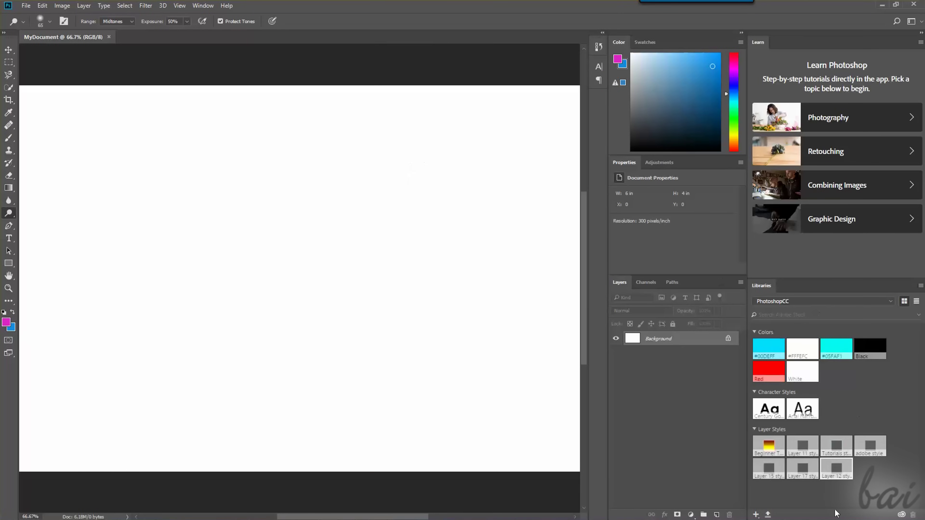
{"action": "scroll", "coordinate": [343, 246], "scroll_direction": "down", "scroll_amount": 1}
{"action": "scroll", "coordinate": [343, 246], "scroll_direction": "down", "scroll_amount": 1}
{"action": "scroll", "coordinate": [303, 227], "scroll_direction": "up", "scroll_amount": 1}
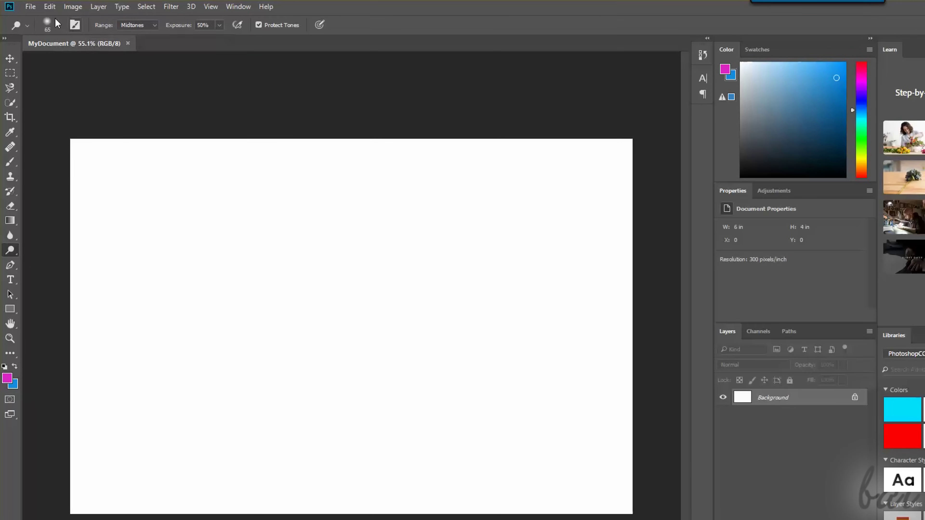
Step: Open IMG_20170908_115516.jpg from the MyPictures folder
{"action": "left_click", "coordinate": [31, 8]}
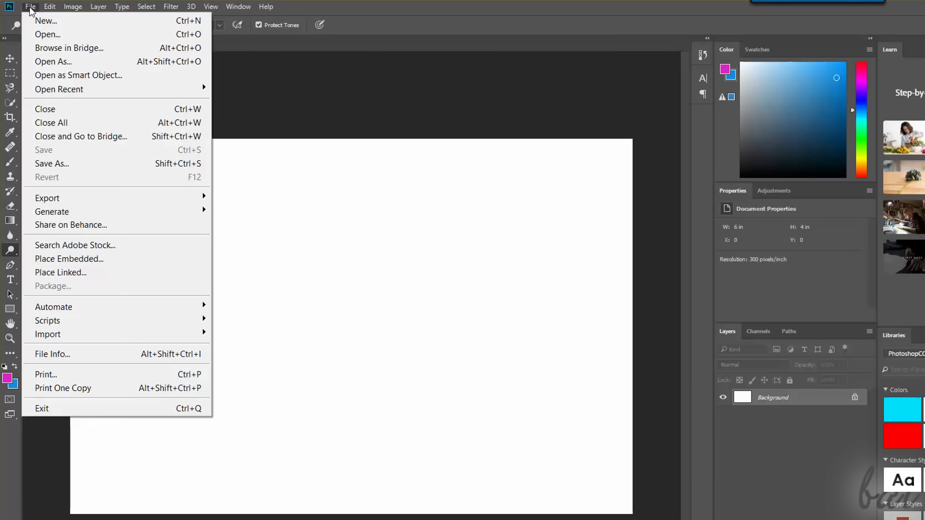
{"action": "left_click", "coordinate": [43, 35]}
{"action": "scroll", "coordinate": [392, 199], "scroll_direction": "down", "scroll_amount": 5}
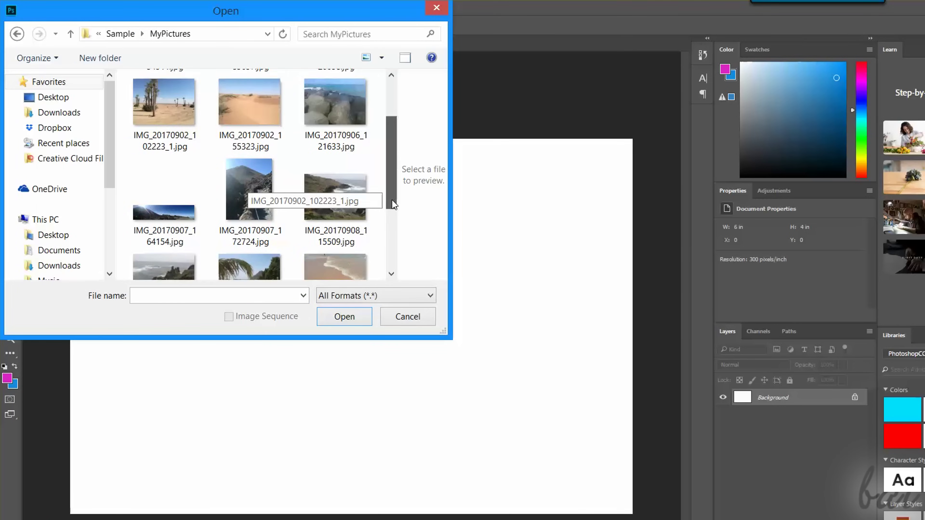
{"action": "left_click", "coordinate": [351, 239]}
{"action": "left_click", "coordinate": [344, 316]}
{"action": "key", "text": "ctrl+o"}
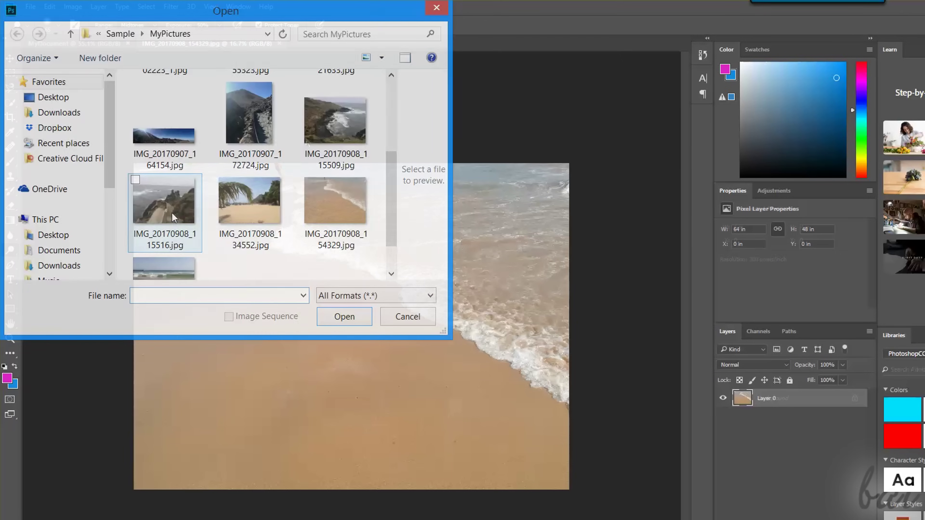
{"action": "left_click", "coordinate": [172, 212]}
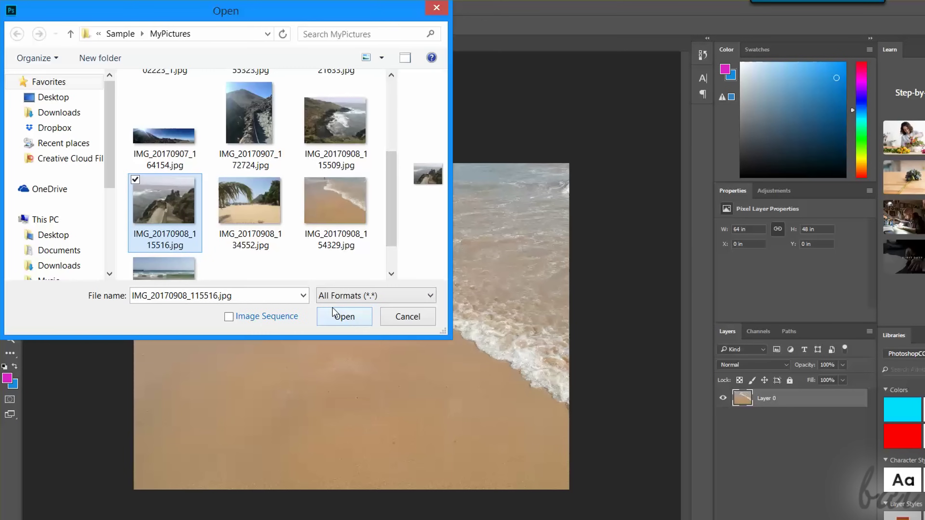
{"action": "left_click", "coordinate": [334, 315]}
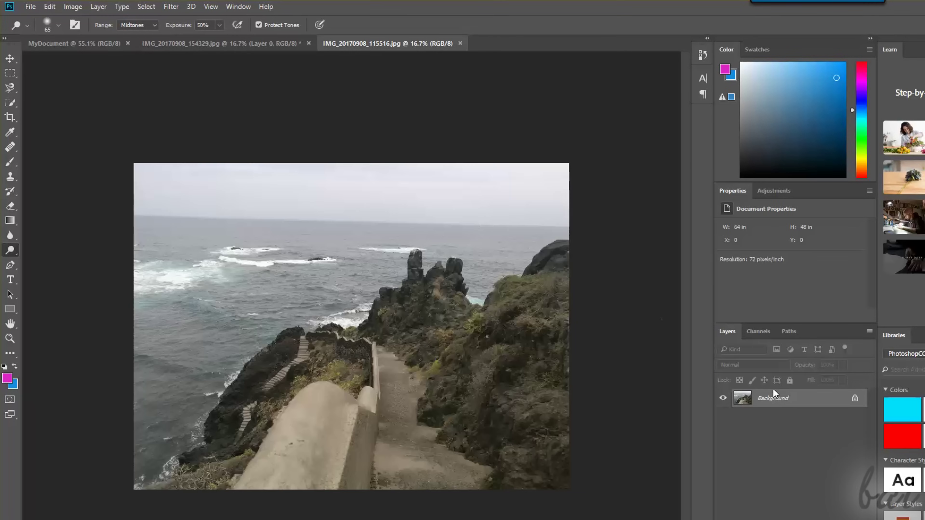
Step: Convert the Background layer to Layer 0, then try the crop and clone stamp tools
{"action": "double_click", "coordinate": [770, 405]}
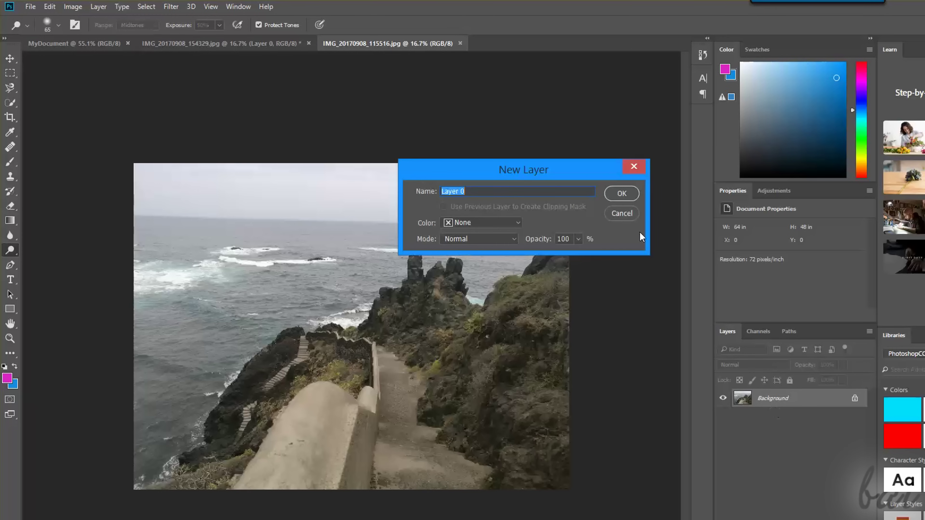
{"action": "left_click", "coordinate": [621, 193]}
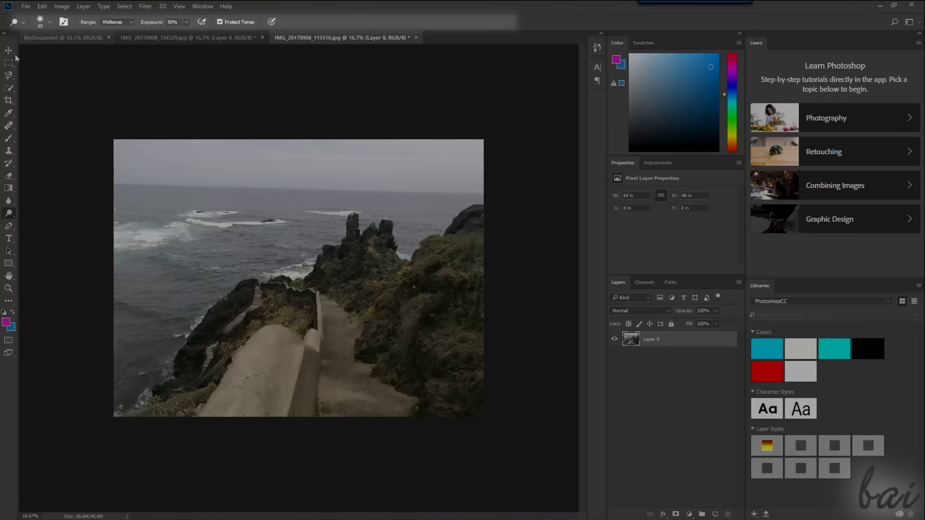
{"action": "left_click", "coordinate": [9, 100]}
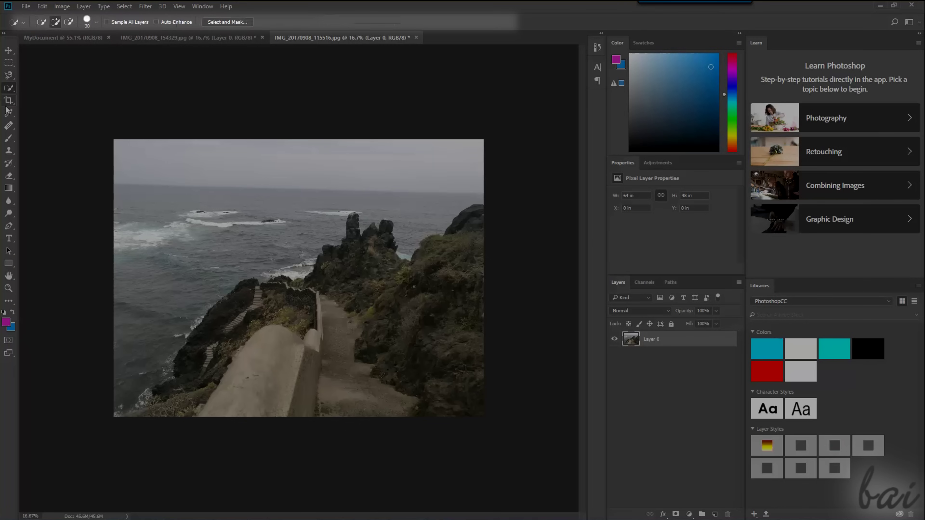
{"action": "left_click", "coordinate": [8, 125]}
{"action": "left_click", "coordinate": [8, 138]}
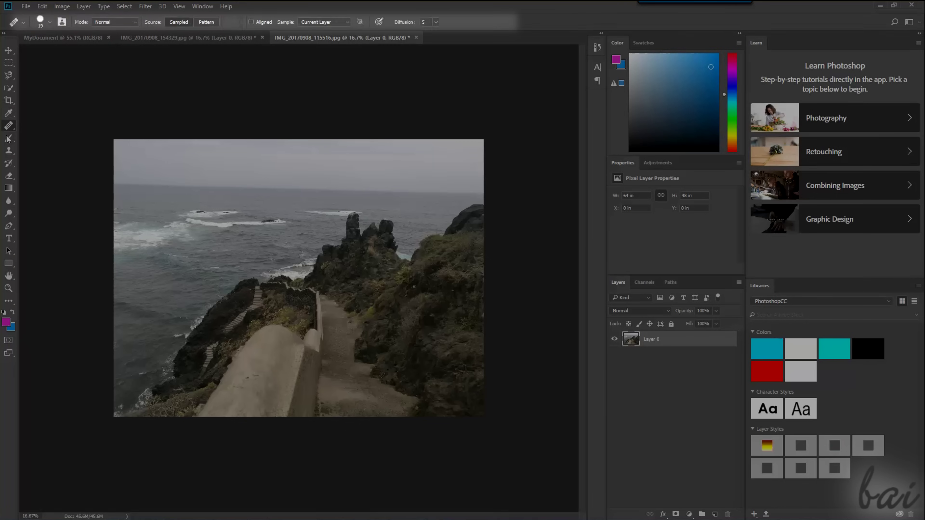
{"action": "left_click", "coordinate": [8, 151]}
{"action": "key", "text": "v"}
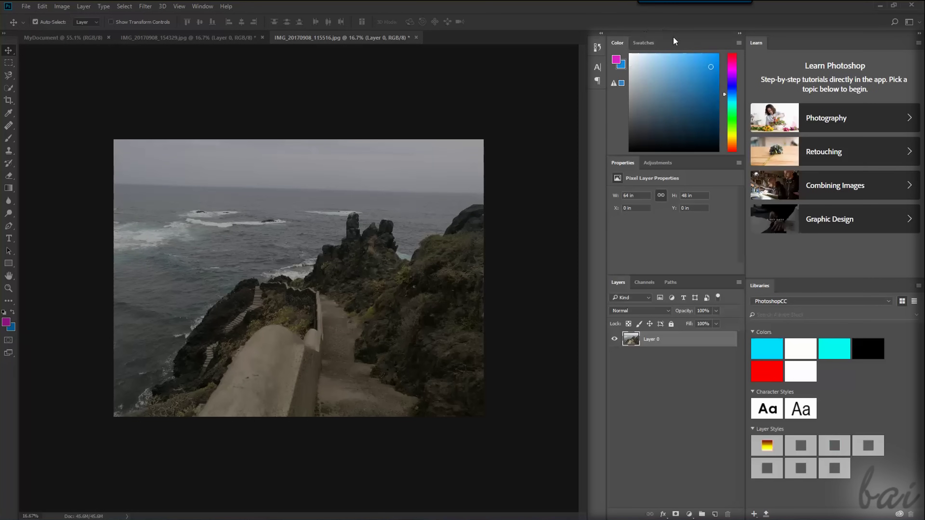
{"action": "left_click", "coordinate": [645, 283]}
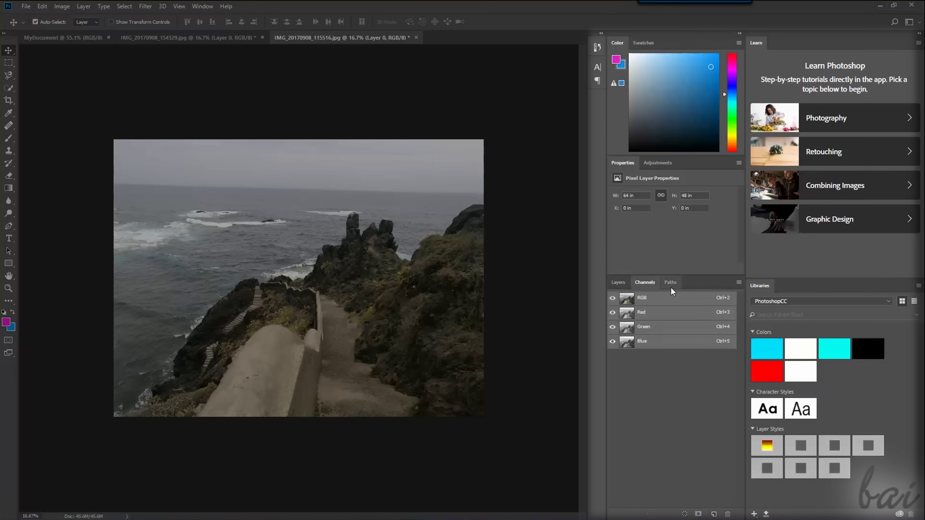
{"action": "left_click", "coordinate": [618, 282]}
{"action": "right_click", "coordinate": [762, 348]}
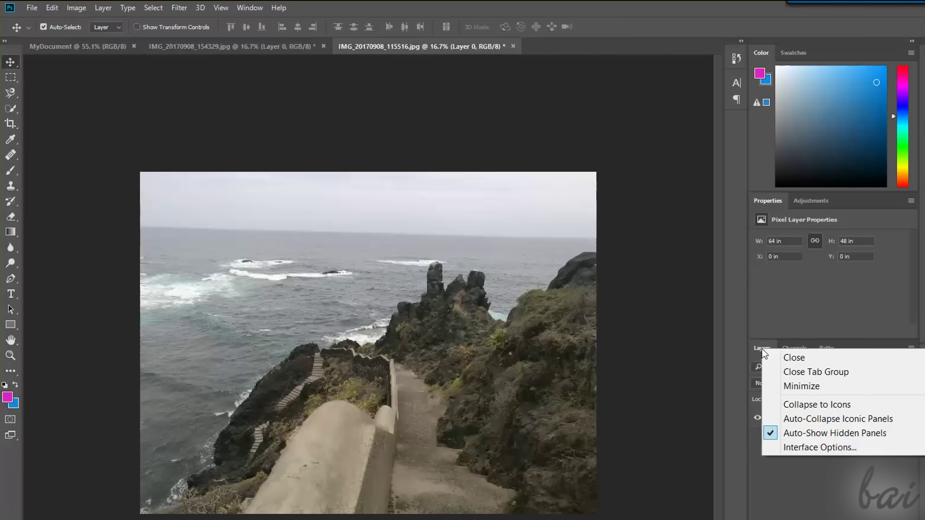
{"action": "left_click", "coordinate": [777, 358]}
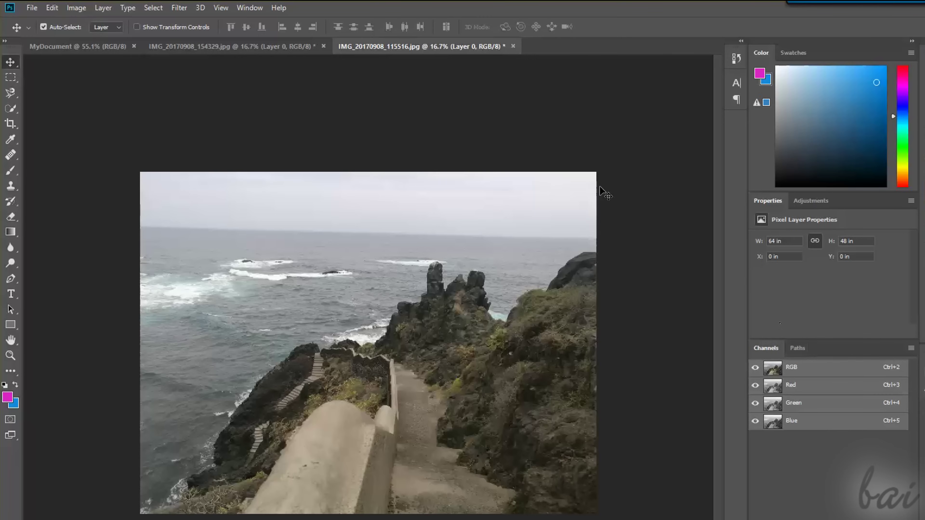
{"action": "left_click", "coordinate": [250, 8]}
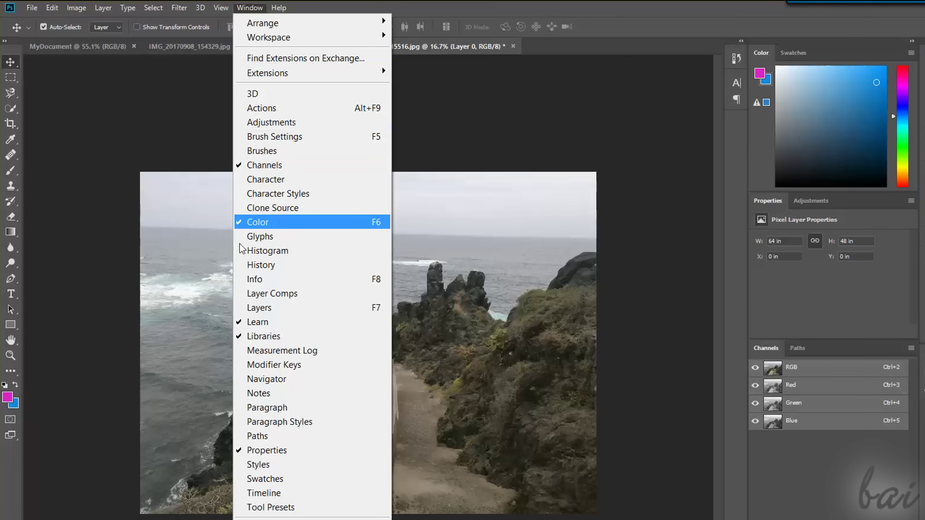
{"action": "left_click", "coordinate": [255, 309]}
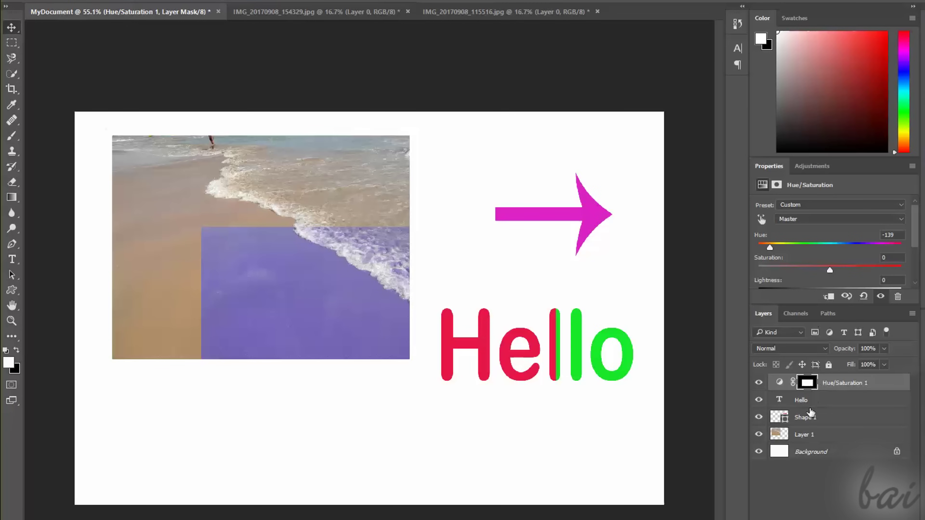
Step: Drag Layer 1, the magenta arrow Shape 1 and the Hue/Saturation mask up and left
{"action": "left_click", "coordinate": [803, 434]}
{"action": "mouse_move", "coordinate": [337, 173]}
{"action": "left_mouse_down"}
{"action": "mouse_move", "coordinate": [360, 173]}
{"action": "mouse_move", "coordinate": [298, 154]}
{"action": "mouse_move", "coordinate": [386, 188]}
{"action": "mouse_move", "coordinate": [376, 237]}
{"action": "mouse_move", "coordinate": [365, 168]}
{"action": "mouse_move", "coordinate": [345, 202]}
{"action": "mouse_move", "coordinate": [338, 167]}
{"action": "left_mouse_up"}
{"action": "left_click", "coordinate": [584, 248]}
{"action": "left_click_drag", "start_coordinate": [596, 234], "coordinate": [570, 173]}
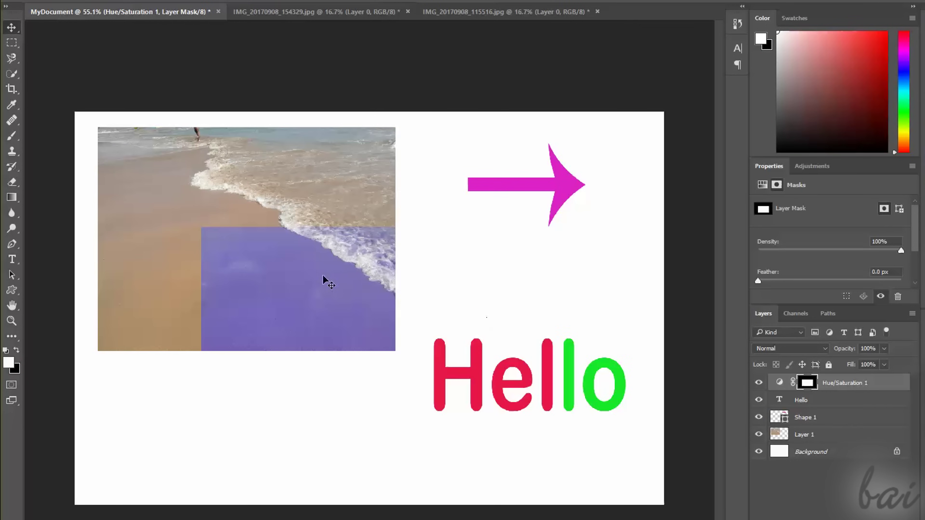
{"action": "left_click_drag", "start_coordinate": [324, 279], "coordinate": [269, 249]}
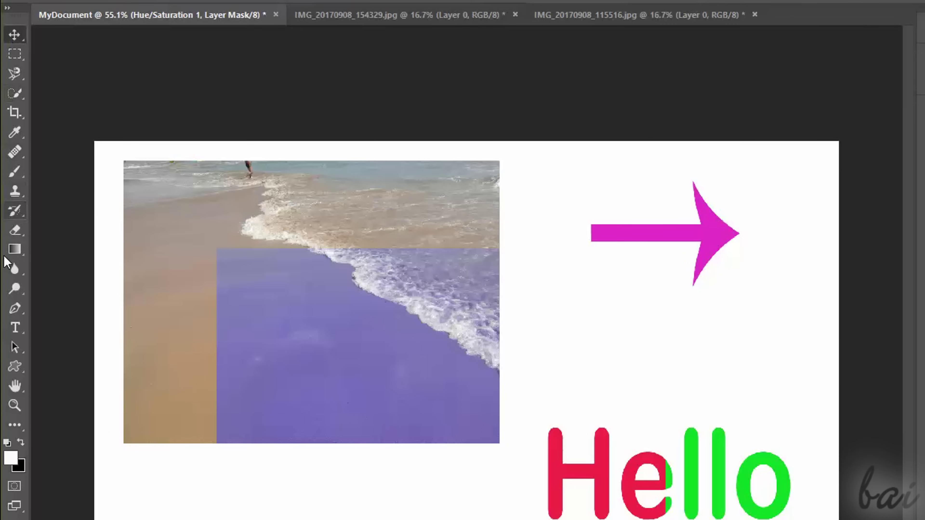
Step: View the move, marquee, lasso, quick selection, crop, eyedropper, healing and brush tool flyouts
{"action": "right_click", "coordinate": [18, 35]}
{"action": "right_click", "coordinate": [18, 54]}
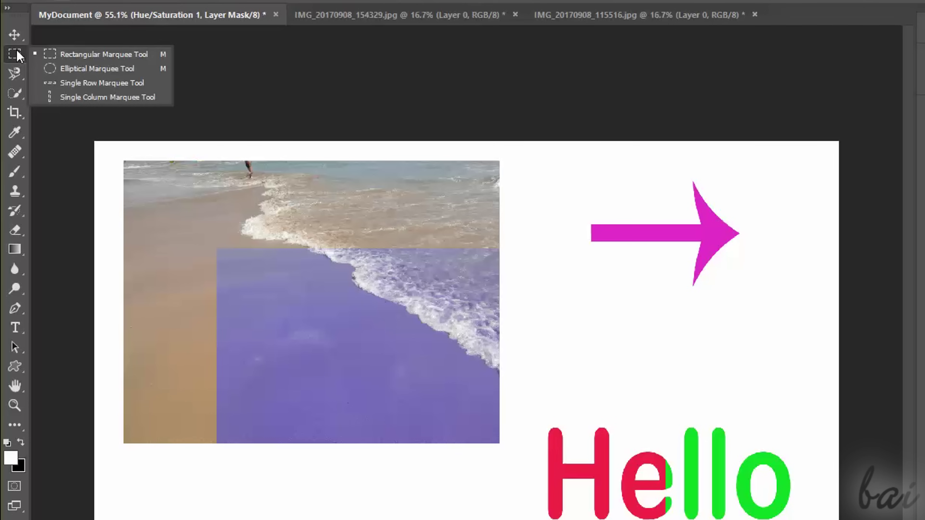
{"action": "right_click", "coordinate": [18, 77]}
{"action": "right_click", "coordinate": [17, 93]}
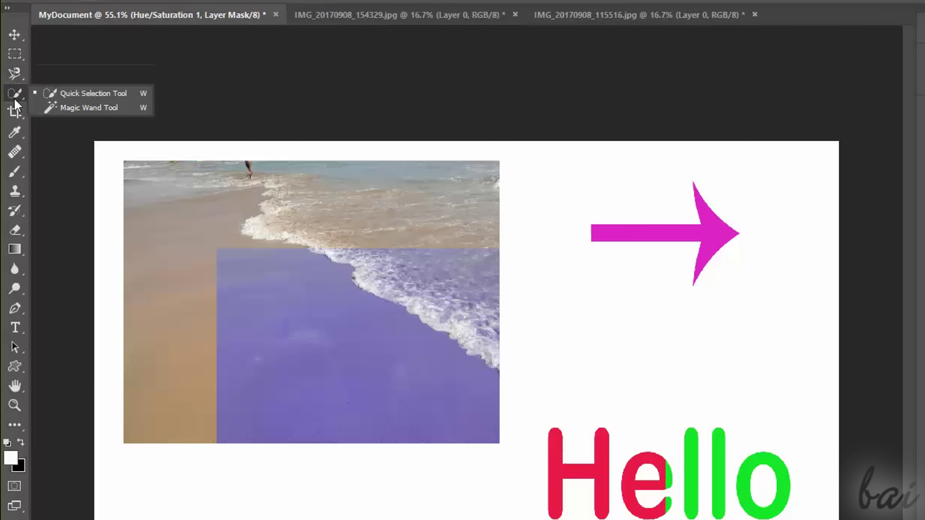
{"action": "right_click", "coordinate": [17, 115]}
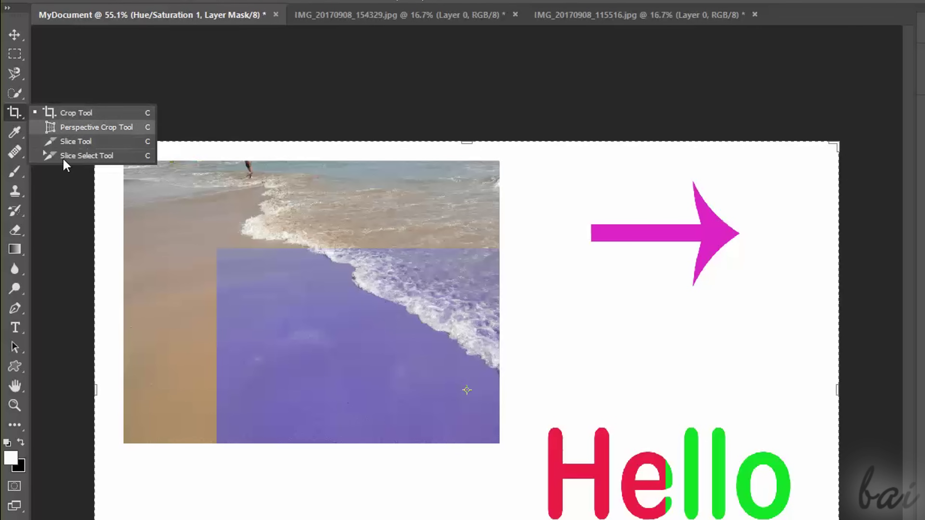
{"action": "right_click", "coordinate": [18, 134]}
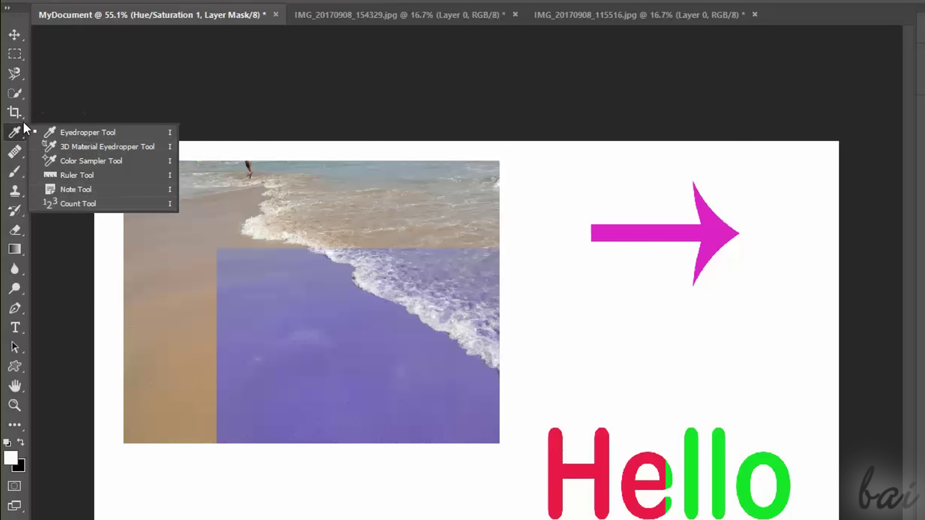
{"action": "right_click", "coordinate": [15, 153]}
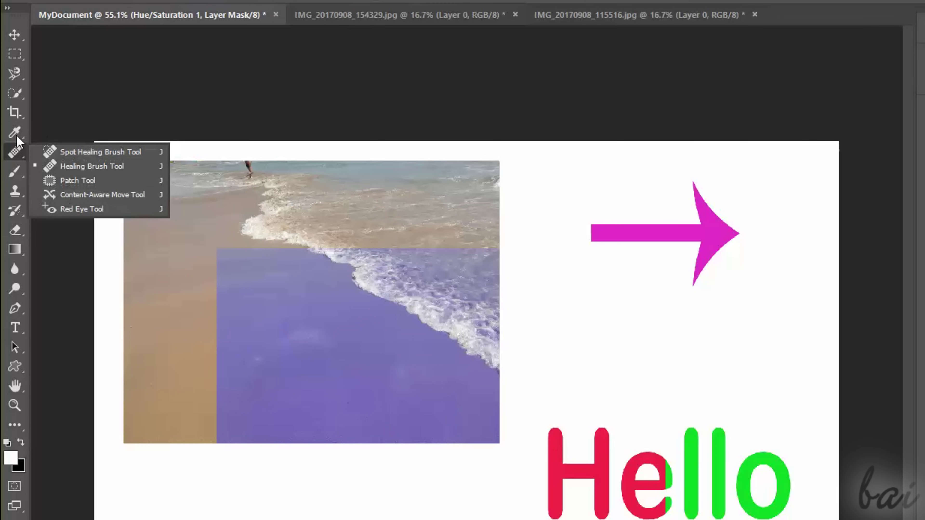
{"action": "right_click", "coordinate": [15, 172]}
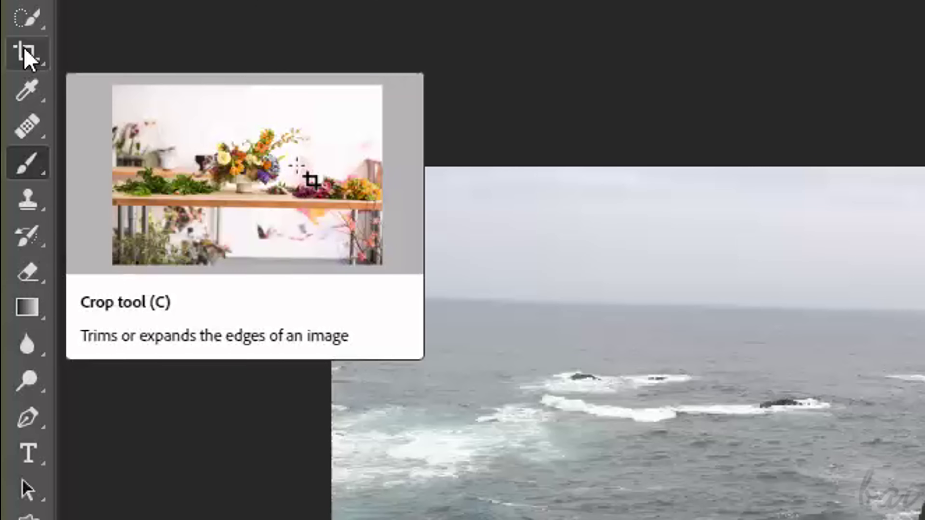
{"action": "left_click", "coordinate": [26, 54]}
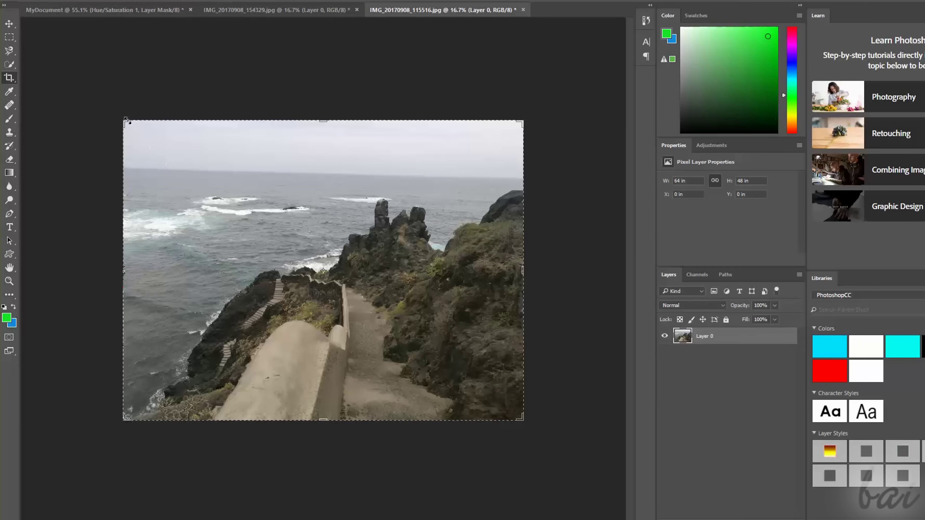
{"action": "left_click_drag", "start_coordinate": [125, 120], "coordinate": [200, 186]}
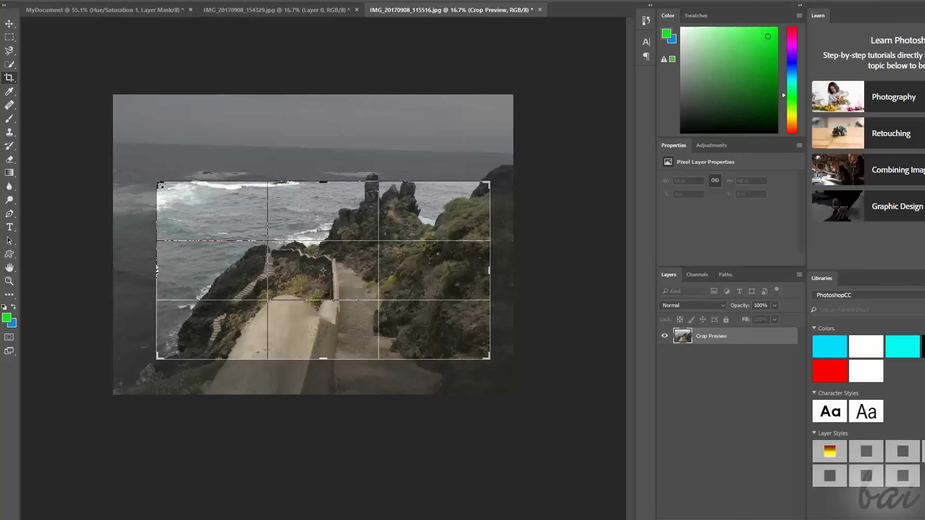
{"action": "left_click_drag", "start_coordinate": [161, 233], "coordinate": [78, 74]}
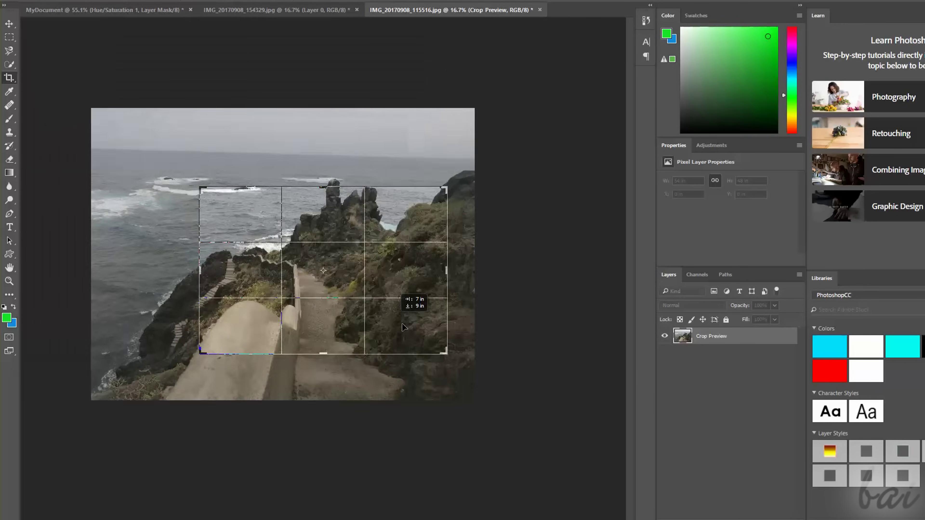
{"action": "left_click_drag", "start_coordinate": [413, 304], "coordinate": [385, 284]}
{"action": "left_click_drag", "start_coordinate": [196, 189], "coordinate": [170, 176]}
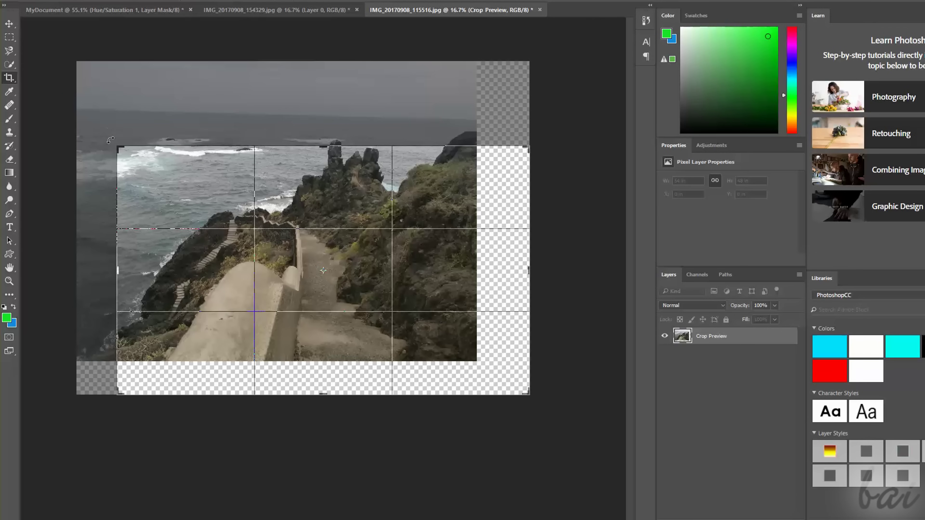
{"action": "left_click_drag", "start_coordinate": [110, 137], "coordinate": [282, 116]}
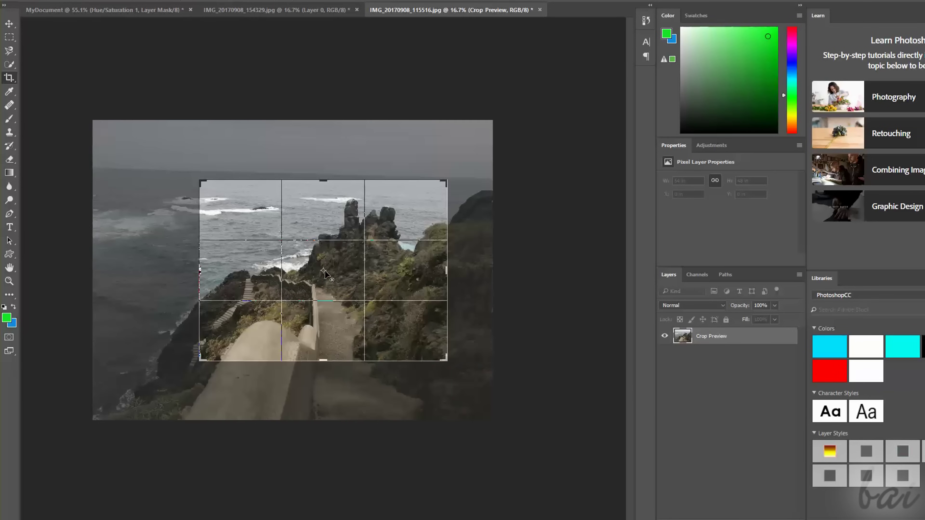
{"action": "left_click_drag", "start_coordinate": [324, 272], "coordinate": [423, 200]}
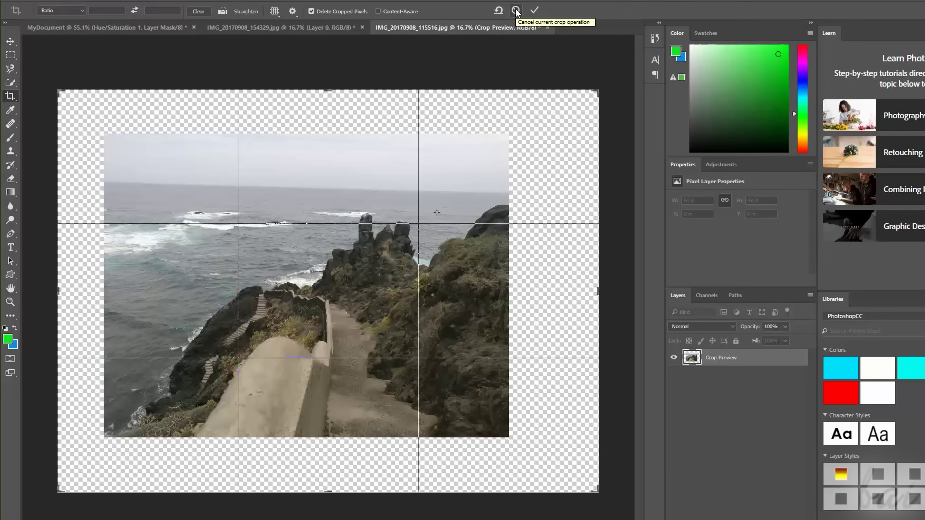
{"action": "left_click", "coordinate": [516, 11]}
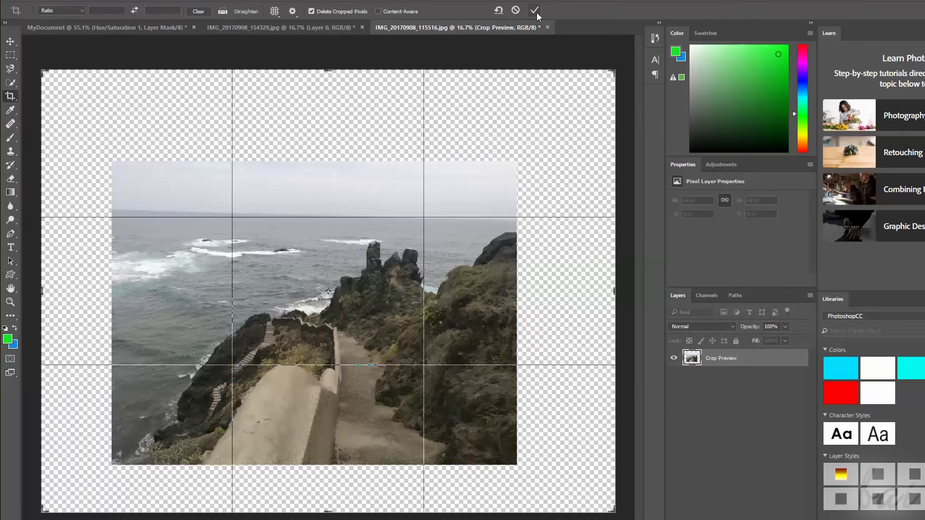
{"action": "left_click", "coordinate": [534, 10]}
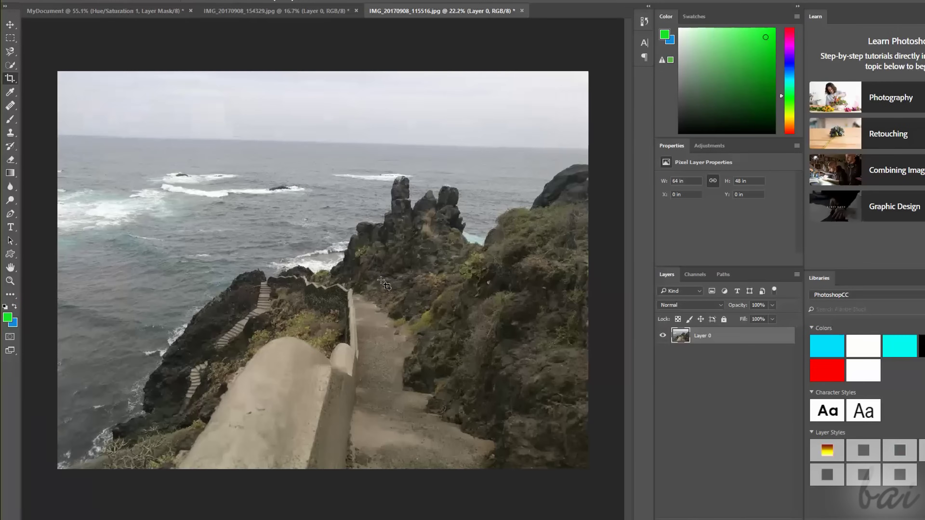
{"action": "scroll", "coordinate": [400, 277], "scroll_direction": "up", "scroll_amount": 3}
{"action": "scroll", "coordinate": [445, 259], "scroll_direction": "down", "scroll_amount": 5}
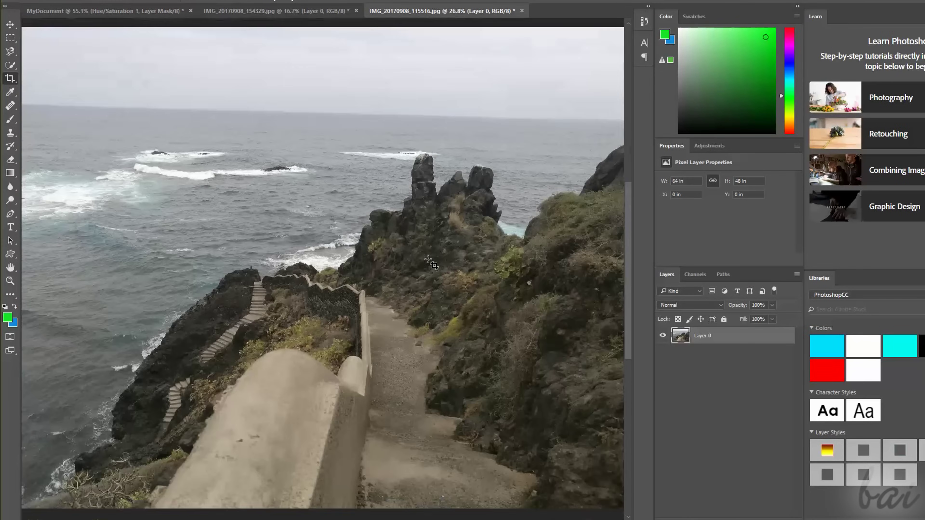
{"action": "scroll", "coordinate": [144, 379], "scroll_direction": "up", "scroll_amount": 2}
{"action": "scroll", "coordinate": [144, 379], "scroll_direction": "up", "scroll_amount": 4}
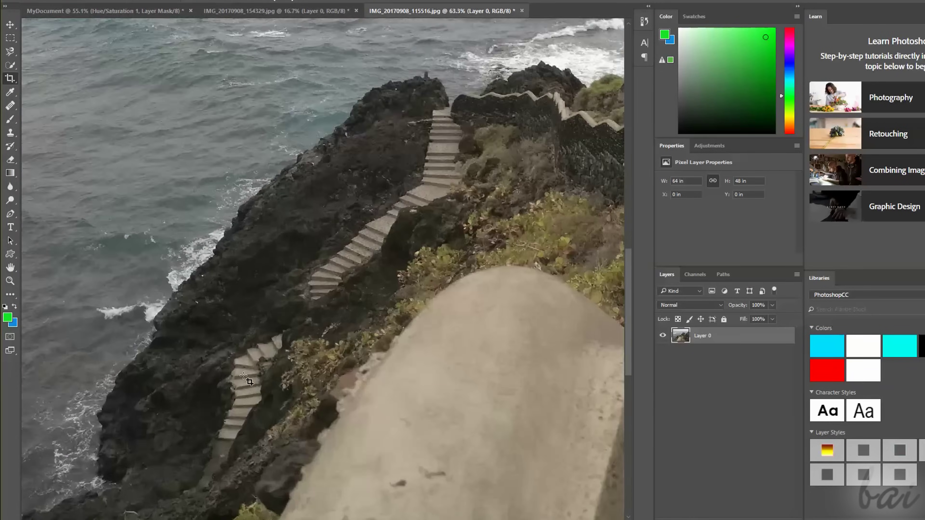
{"action": "scroll", "coordinate": [239, 373], "scroll_direction": "down", "scroll_amount": 4}
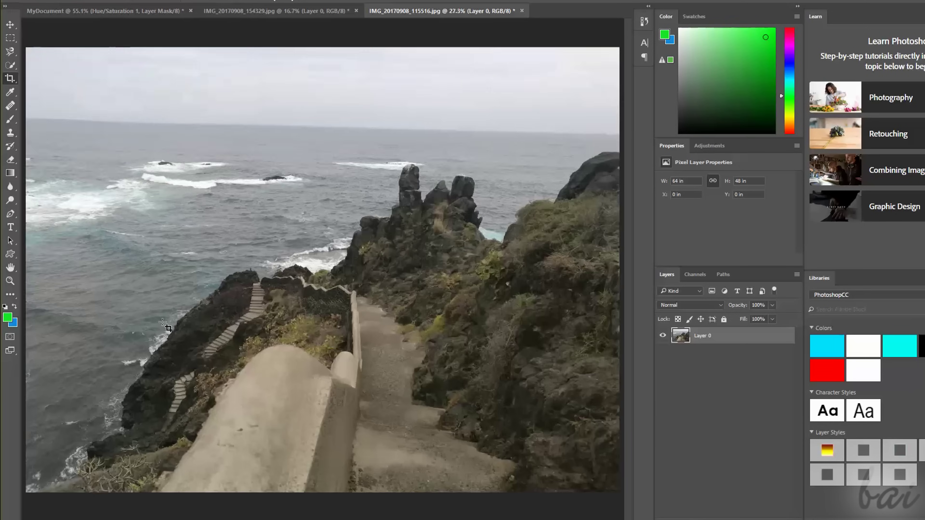
{"action": "scroll", "coordinate": [235, 364], "scroll_direction": "up", "scroll_amount": 5}
{"action": "scroll", "coordinate": [230, 330], "scroll_direction": "up", "scroll_amount": 1}
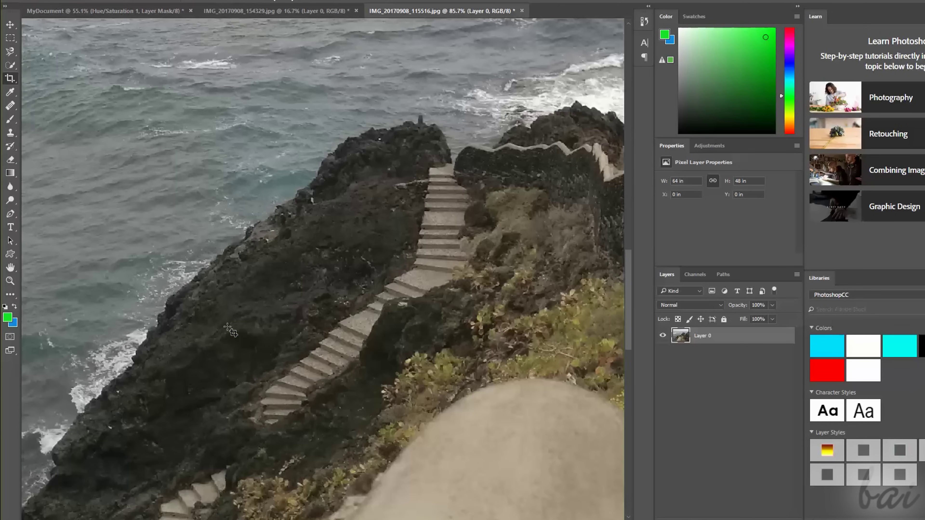
{"action": "scroll", "coordinate": [243, 299], "scroll_direction": "up", "scroll_amount": 10}
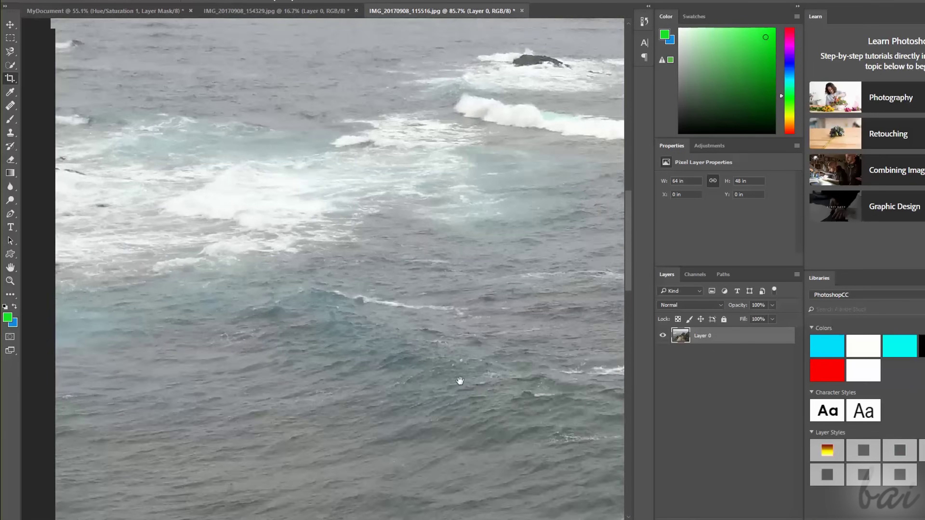
{"action": "scroll", "coordinate": [165, 217], "scroll_direction": "down", "scroll_amount": 8}
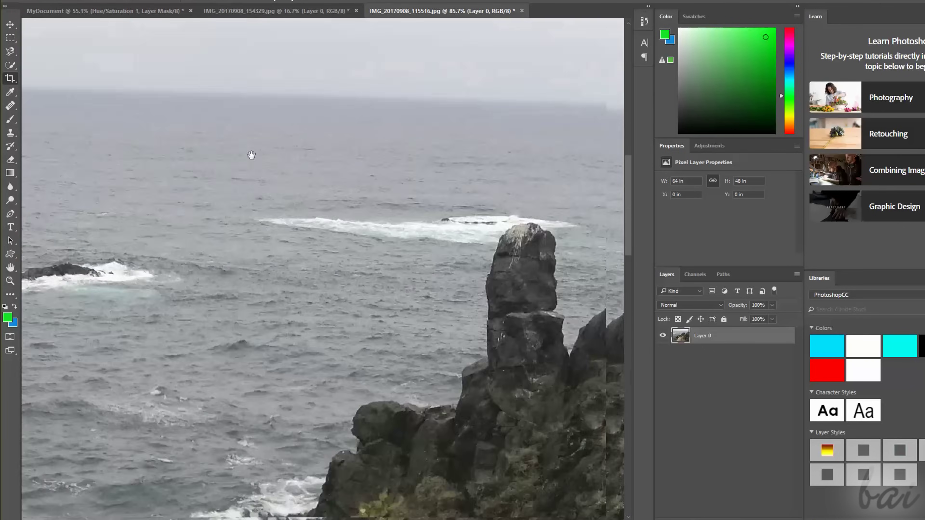
{"action": "key", "text": "ctrl+0"}
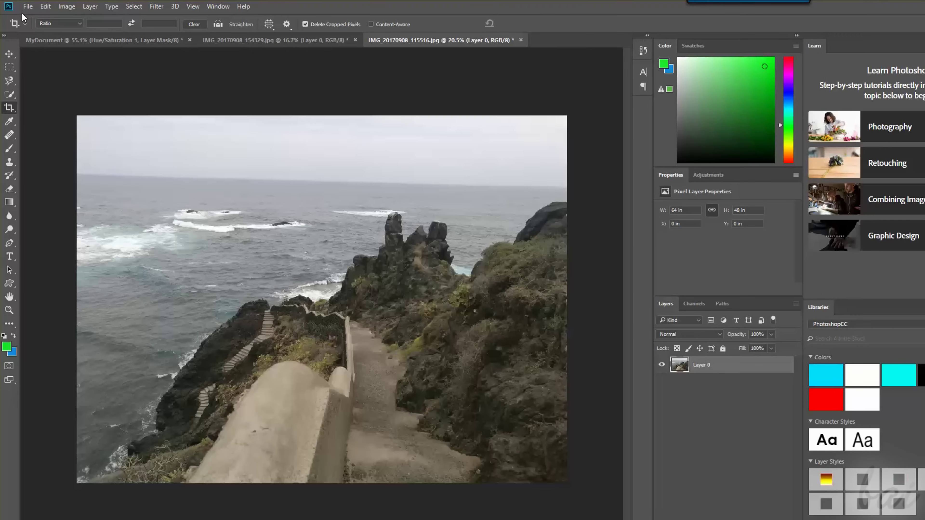
Step: Use Edit > Transform > Scale to move and shrink the photo from its top-left corner
{"action": "left_click", "coordinate": [45, 6]}
{"action": "mouse_move", "coordinate": [115, 293]}
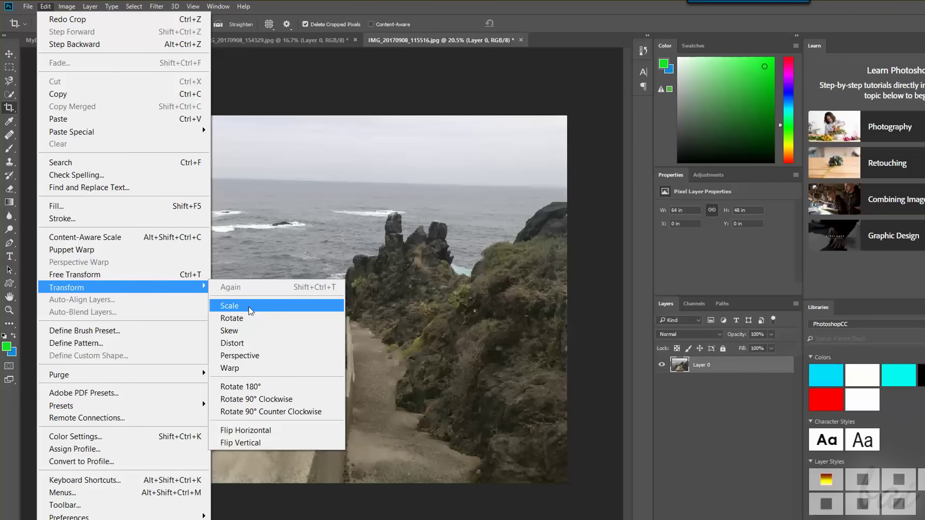
{"action": "left_click", "coordinate": [252, 312]}
{"action": "left_click_drag", "start_coordinate": [264, 294], "coordinate": [299, 321]}
{"action": "left_click_drag", "start_coordinate": [122, 150], "coordinate": [275, 258]}
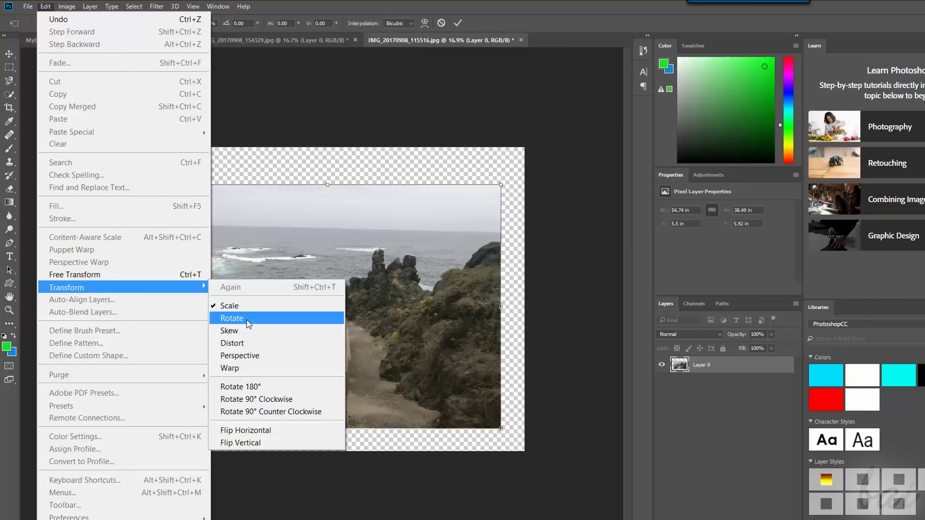
Step: Try rotating, distorting and flipping the photo horizontally, then reposition it to about 62%
{"action": "left_click", "coordinate": [247, 320]}
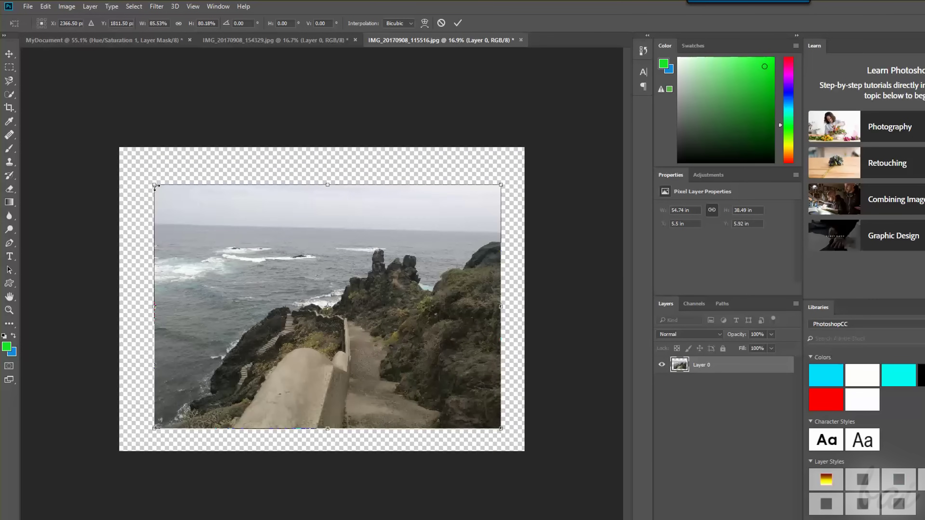
{"action": "left_click_drag", "start_coordinate": [156, 187], "coordinate": [146, 193]}
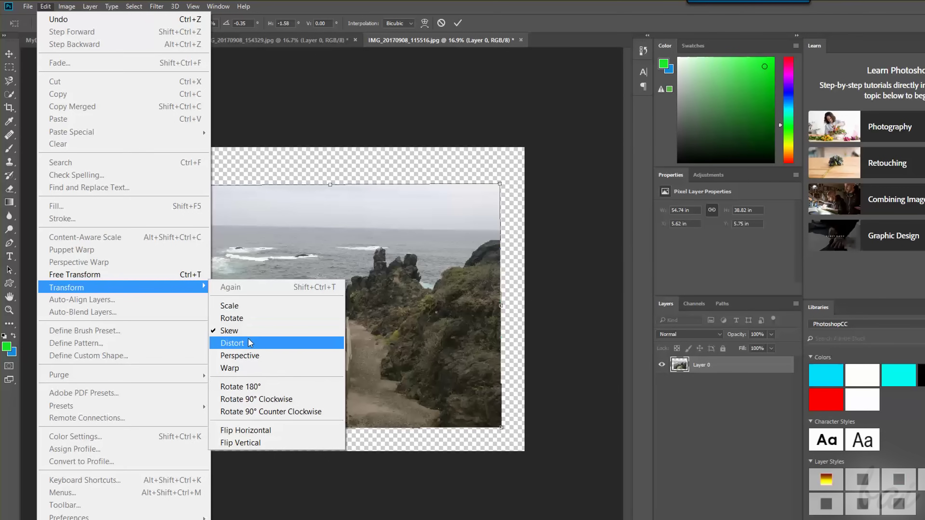
{"action": "left_click", "coordinate": [245, 331]}
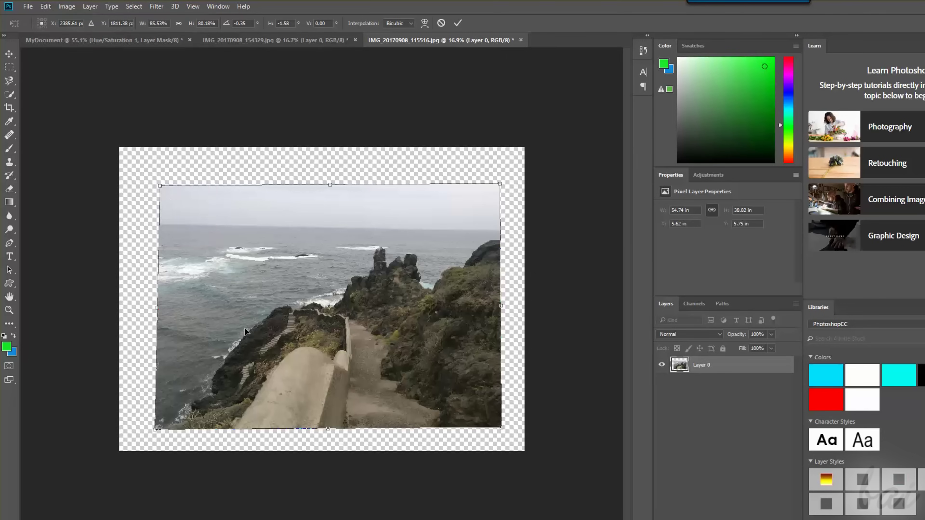
{"action": "left_click_drag", "start_coordinate": [159, 188], "coordinate": [247, 310]}
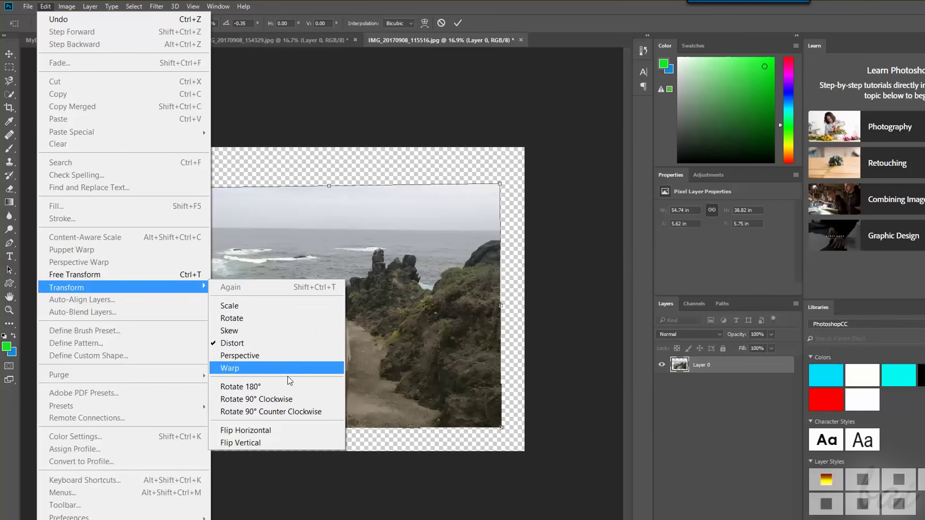
{"action": "left_click", "coordinate": [292, 436]}
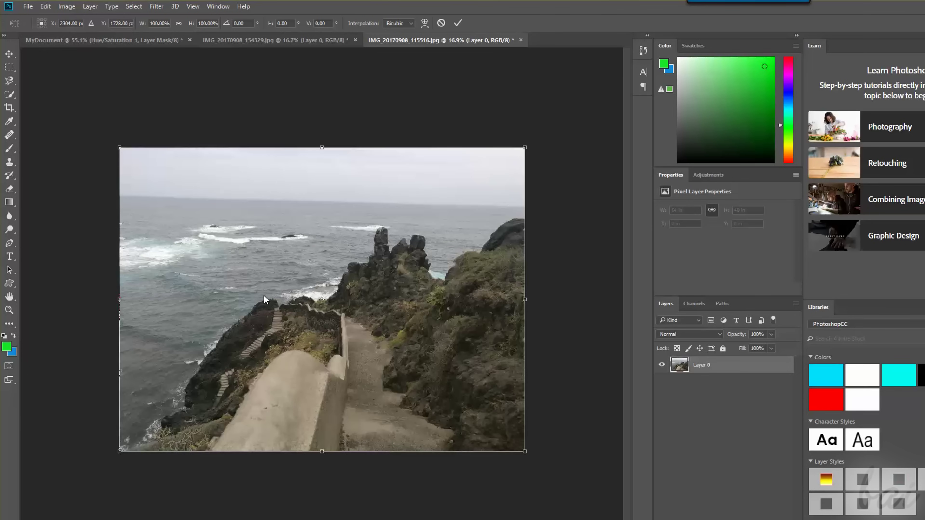
{"action": "left_click_drag", "start_coordinate": [313, 286], "coordinate": [326, 330]}
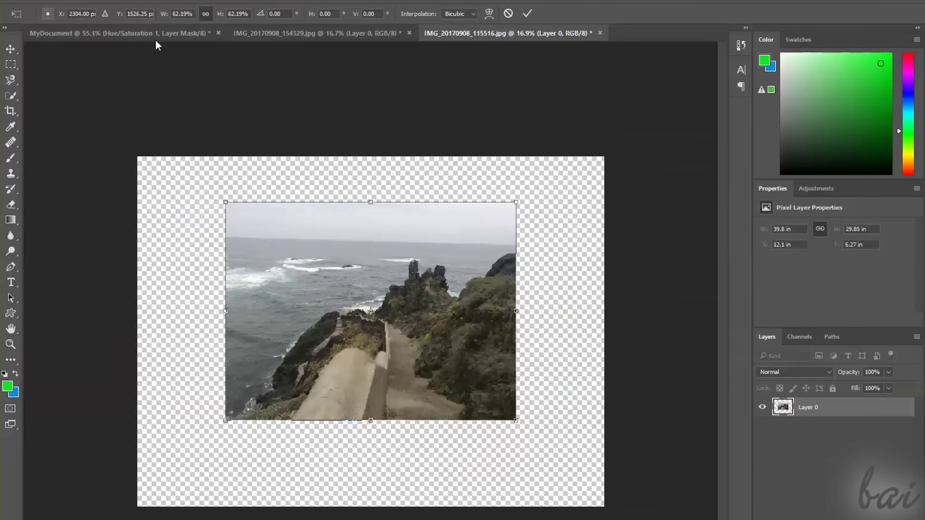
Step: Enter the layer's X and Y position values near the canvas centre in the options bar
{"action": "left_click", "coordinate": [86, 16]}
{"action": "type", "text": "1100px"}
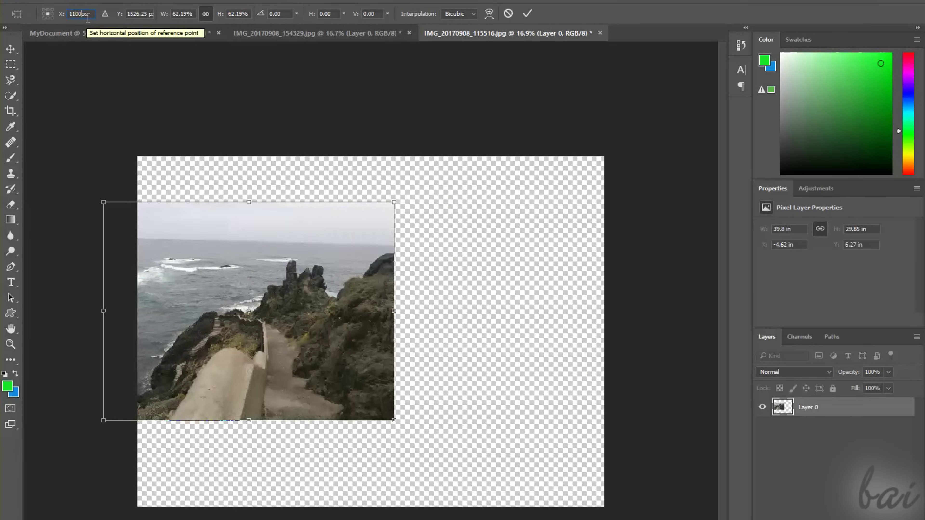
{"action": "key", "text": "BackSpace"}
{"action": "key", "text": "BackSpace"}
{"action": "key", "text": "BackSpace"}
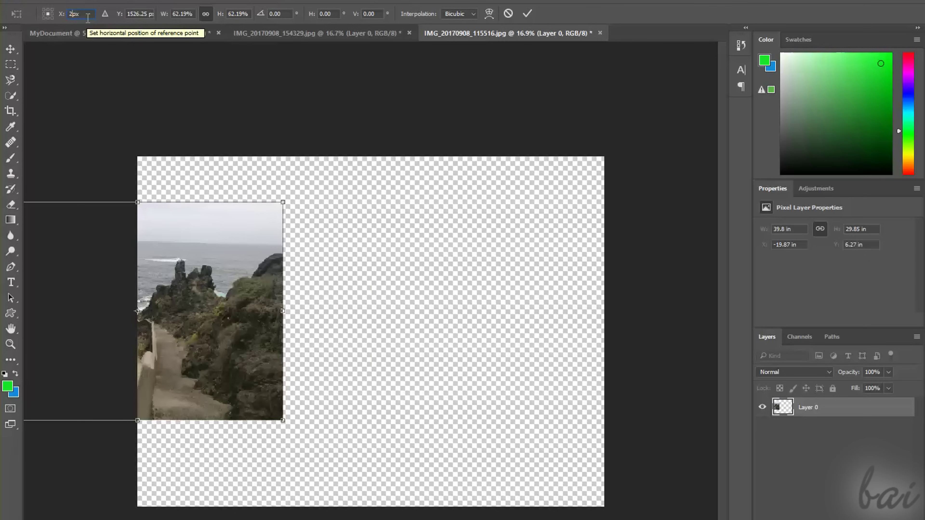
{"action": "type", "text": "500"}
{"action": "key", "text": "Tab"}
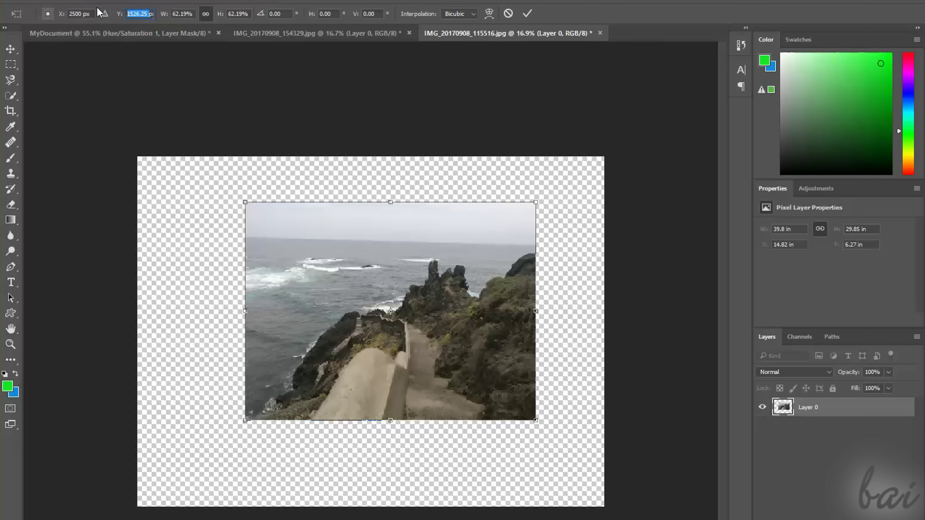
{"action": "type", "text": "2000"}
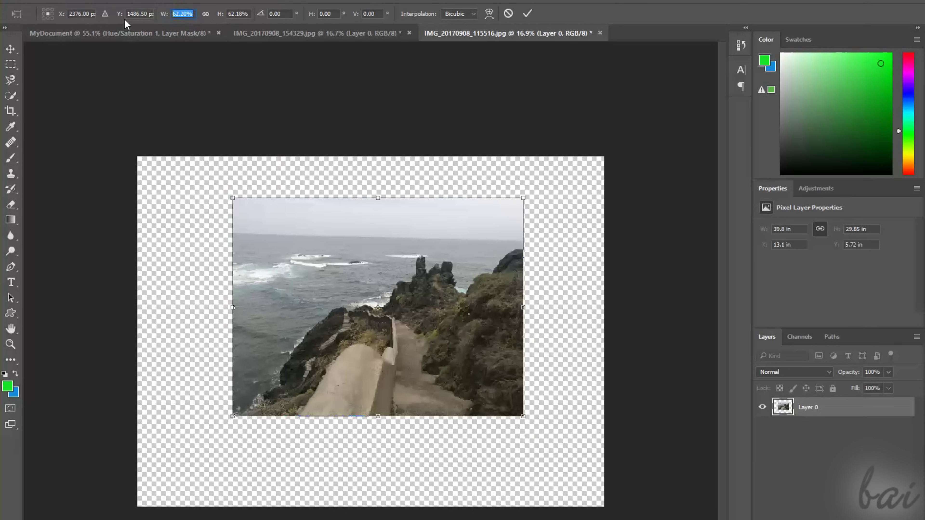
{"action": "type", "text": "80"}
{"action": "type", "text": "70"}
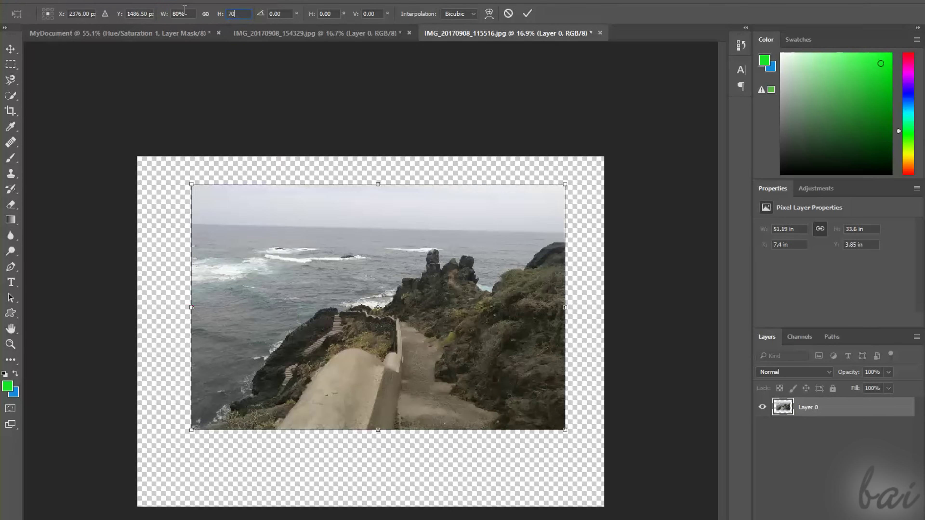
Step: Link width and height at 70%, reset angle and skew to 0, and commit the transform
{"action": "left_click", "coordinate": [206, 13]}
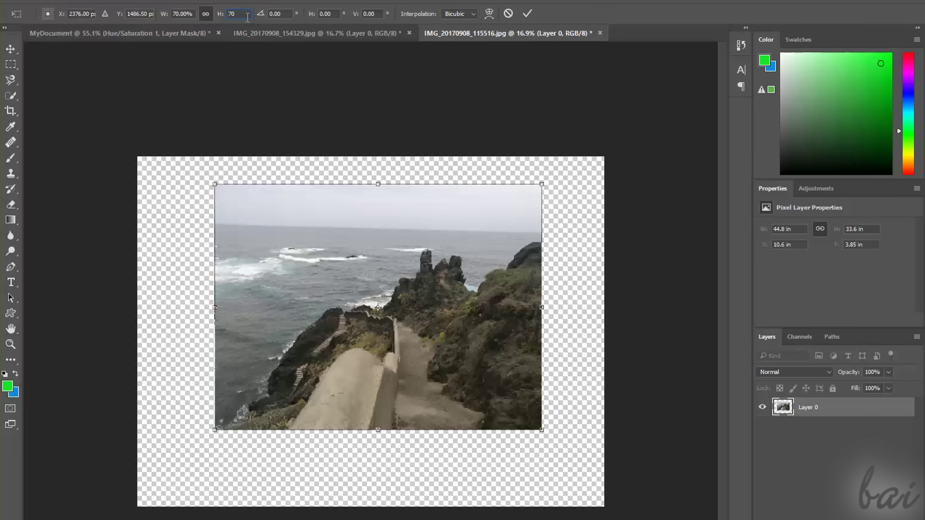
{"action": "type", "text": "90"}
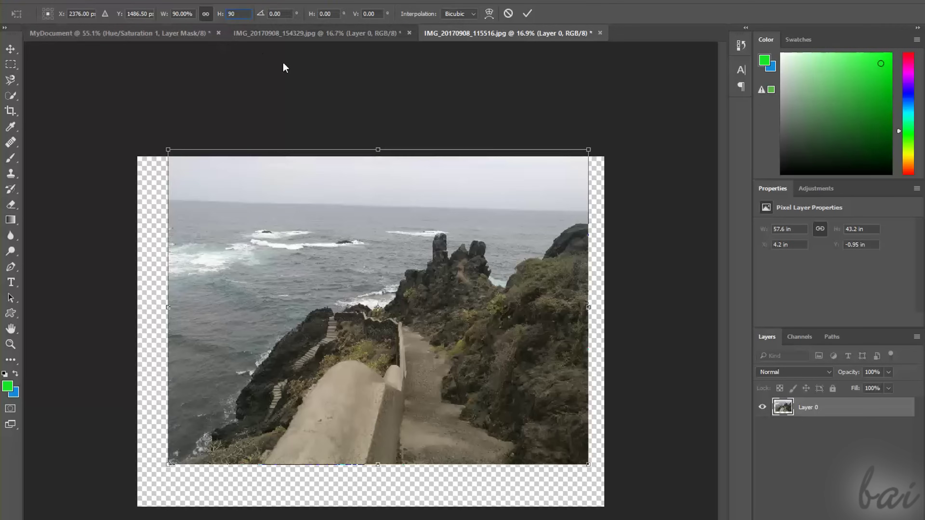
{"action": "left_click", "coordinate": [284, 13]}
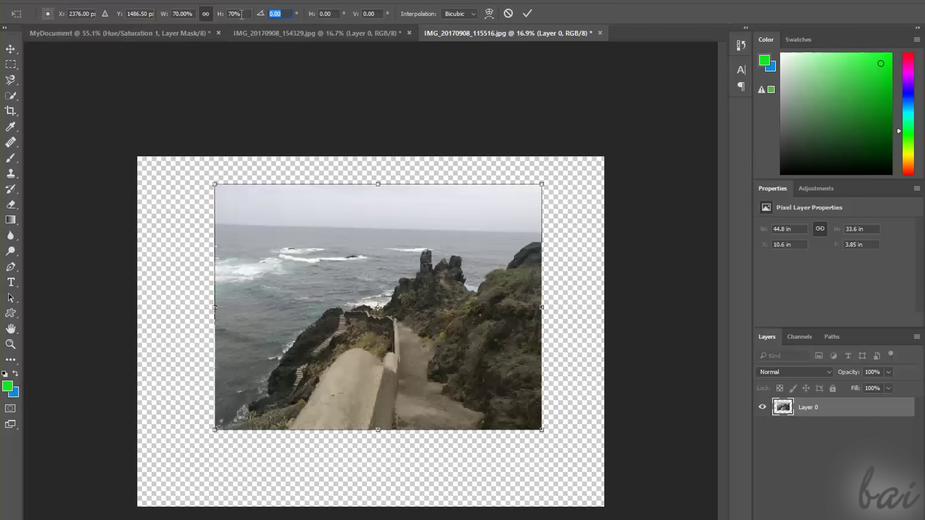
{"action": "type", "text": "10"}
{"action": "key", "text": "BackSpace"}
{"action": "key", "text": "BackSpace"}
{"action": "type", "text": "0"}
{"action": "left_click", "coordinate": [327, 14]}
{"action": "type", "text": "1"}
{"action": "key", "text": "BackSpace"}
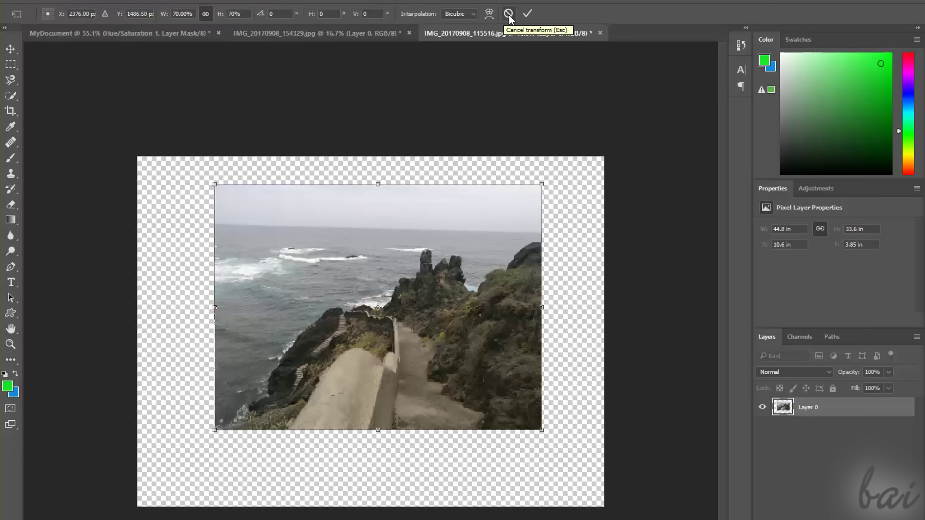
{"action": "left_click", "coordinate": [528, 14]}
Step: Select the Brush tool, test a green stroke, and enlarge the brush to about 130 px
{"action": "key", "text": "c"}
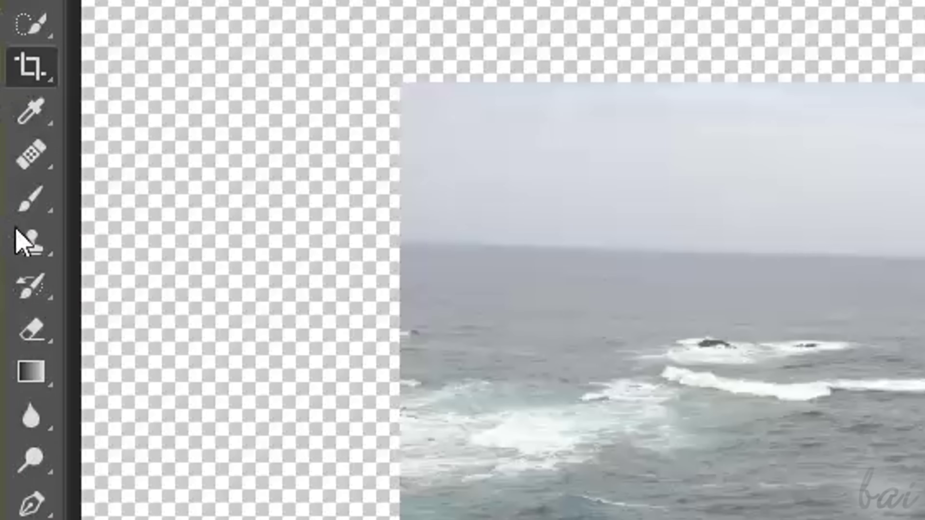
{"action": "left_click", "coordinate": [31, 201]}
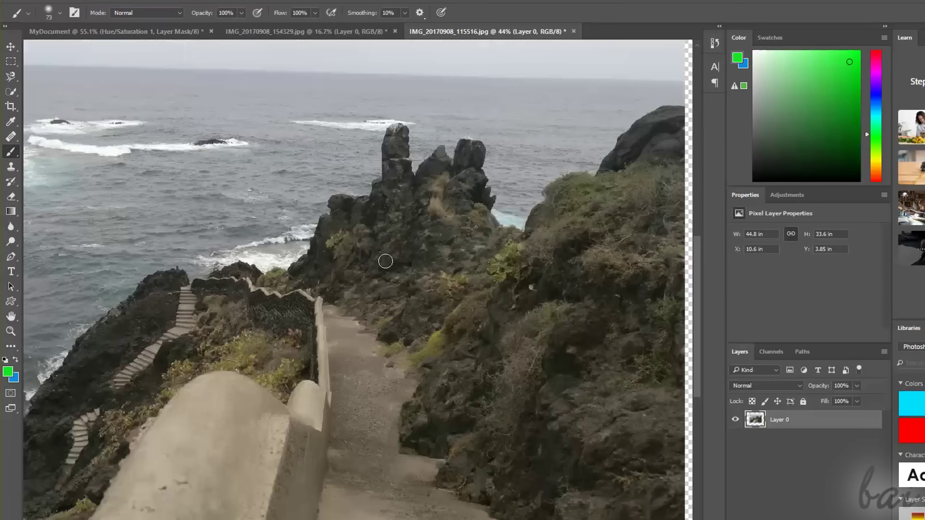
{"action": "mouse_move", "coordinate": [381, 271]}
{"action": "left_mouse_down"}
{"action": "mouse_move", "coordinate": [464, 267]}
{"action": "mouse_move", "coordinate": [427, 333]}
{"action": "mouse_move", "coordinate": [540, 342]}
{"action": "mouse_move", "coordinate": [623, 415]}
{"action": "mouse_move", "coordinate": [583, 468]}
{"action": "left_mouse_up"}
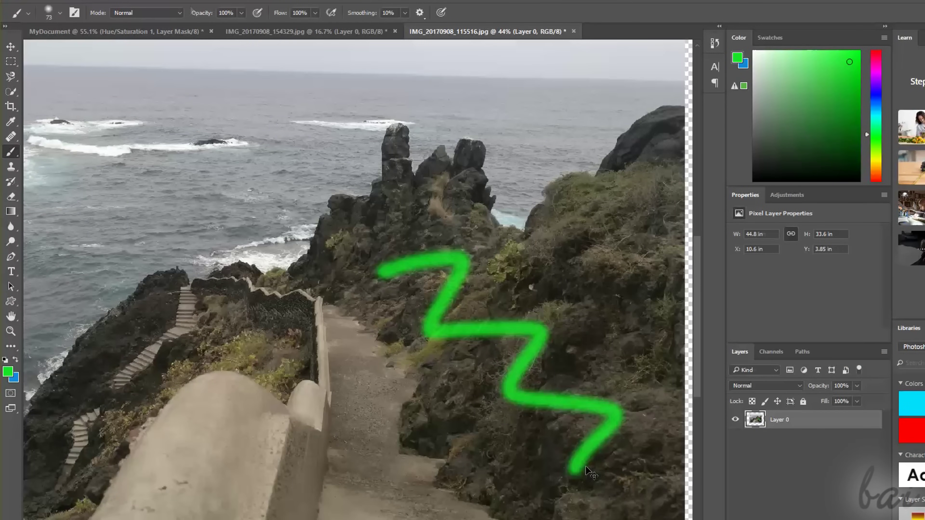
{"action": "left_click", "coordinate": [178, 13]}
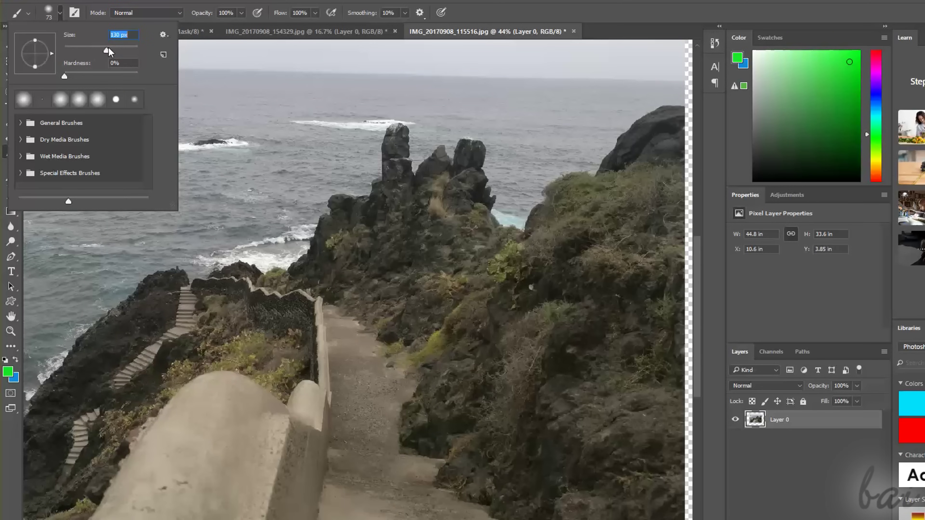
{"action": "mouse_move", "coordinate": [358, 255]}
{"action": "left_mouse_down"}
{"action": "mouse_move", "coordinate": [516, 305]}
{"action": "mouse_move", "coordinate": [646, 457]}
{"action": "left_mouse_up"}
Step: Paint test zigzags, sample light grey from the sky, and paint a grey zigzag down the cliff
{"action": "mouse_move", "coordinate": [381, 259]}
{"action": "left_mouse_down"}
{"action": "mouse_move", "coordinate": [444, 249]}
{"action": "mouse_move", "coordinate": [550, 386]}
{"action": "left_mouse_up"}
{"action": "left_click_drag", "start_coordinate": [550, 386], "coordinate": [630, 427]}
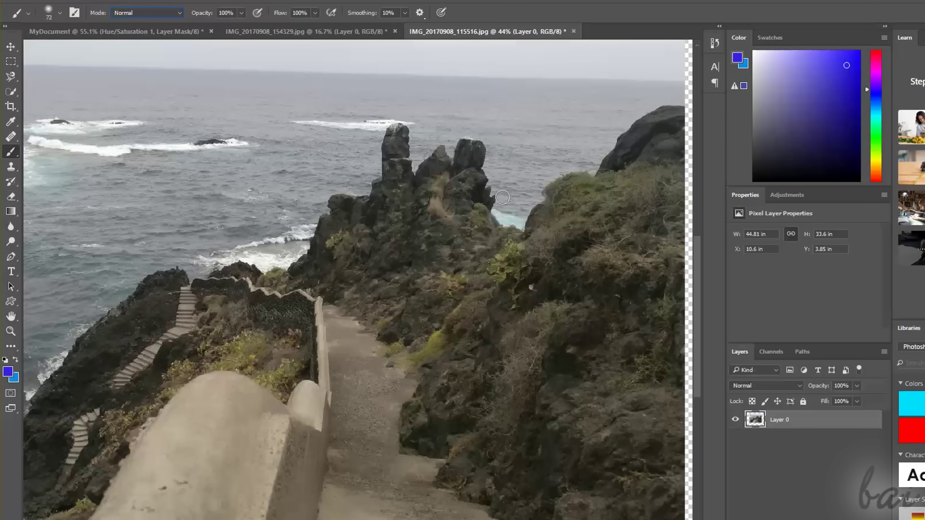
{"action": "mouse_move", "coordinate": [376, 271]}
{"action": "left_mouse_down"}
{"action": "mouse_move", "coordinate": [469, 239]}
{"action": "mouse_move", "coordinate": [475, 337]}
{"action": "mouse_move", "coordinate": [542, 428]}
{"action": "mouse_move", "coordinate": [651, 458]}
{"action": "left_mouse_up"}
{"action": "left_click_drag", "start_coordinate": [417, 213], "coordinate": [408, 49]}
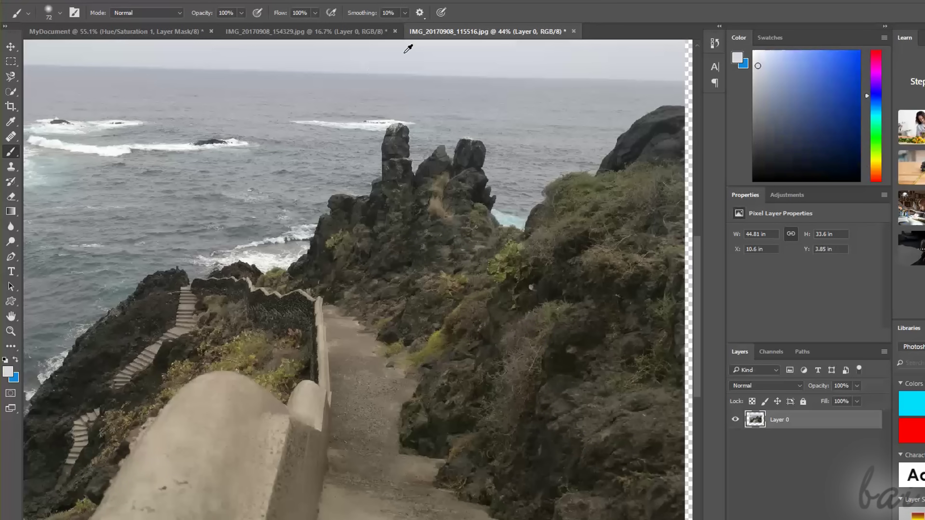
{"action": "mouse_move", "coordinate": [362, 316]}
{"action": "left_mouse_down"}
{"action": "mouse_move", "coordinate": [436, 328]}
{"action": "mouse_move", "coordinate": [603, 424]}
{"action": "left_mouse_up"}
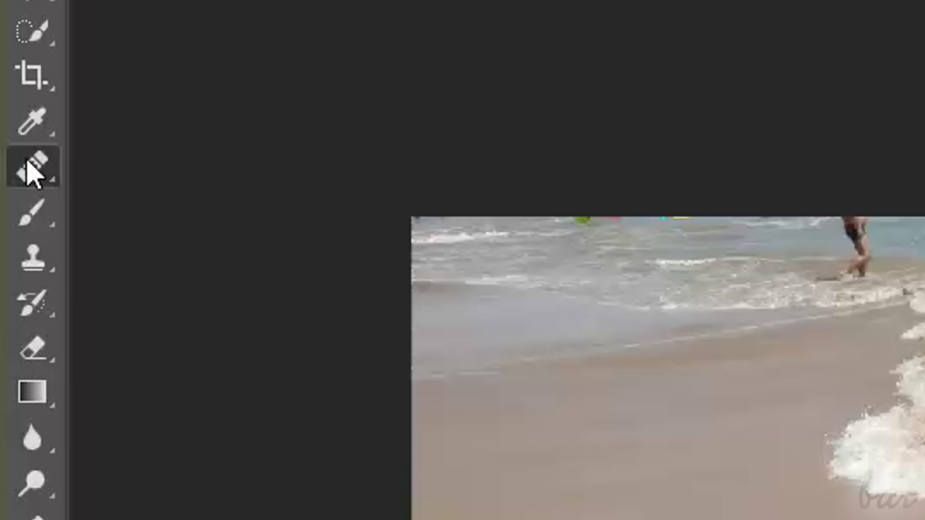
Step: Paint out the wading person and their swimsuit in the surf with a larger brush
{"action": "right_click", "coordinate": [32, 173]}
{"action": "key", "text": "s"}
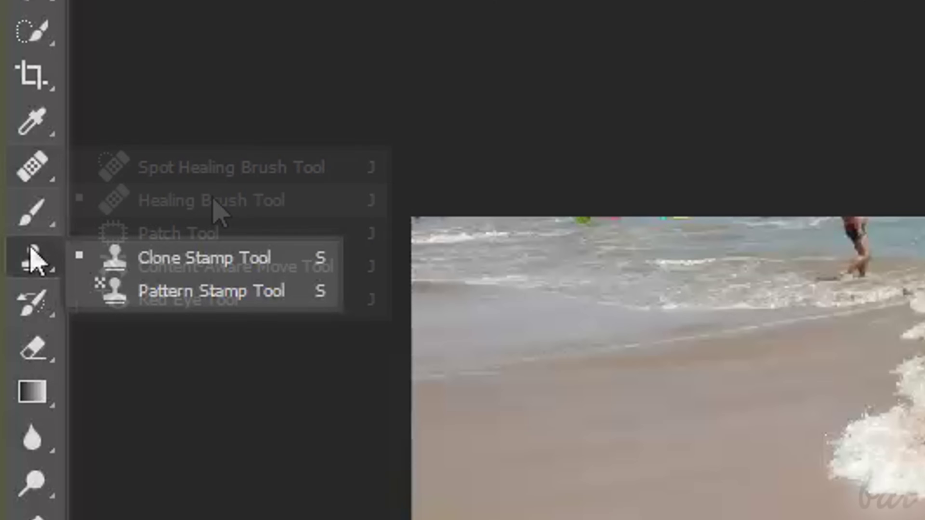
{"action": "left_click", "coordinate": [224, 271]}
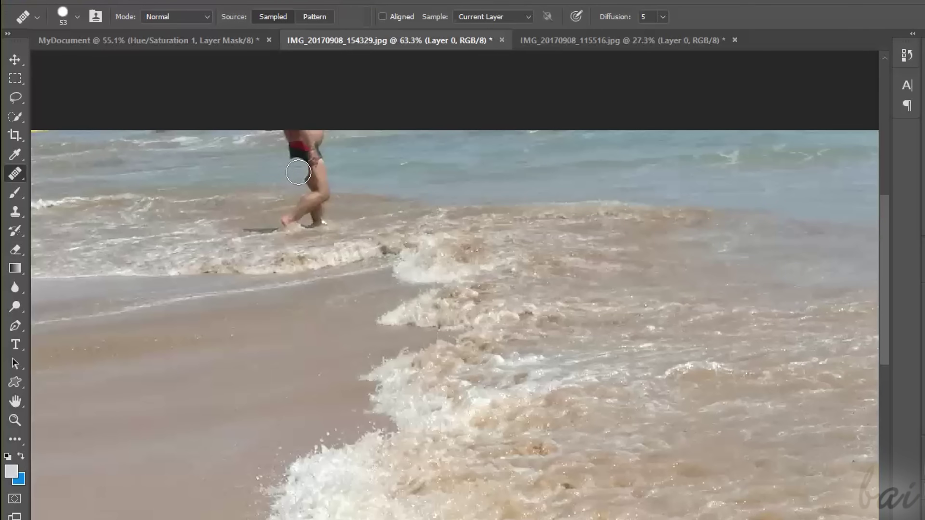
{"action": "mouse_move", "coordinate": [322, 174]}
{"action": "left_mouse_down"}
{"action": "mouse_move", "coordinate": [290, 156]}
{"action": "mouse_move", "coordinate": [329, 160]}
{"action": "mouse_move", "coordinate": [308, 146]}
{"action": "left_mouse_up"}
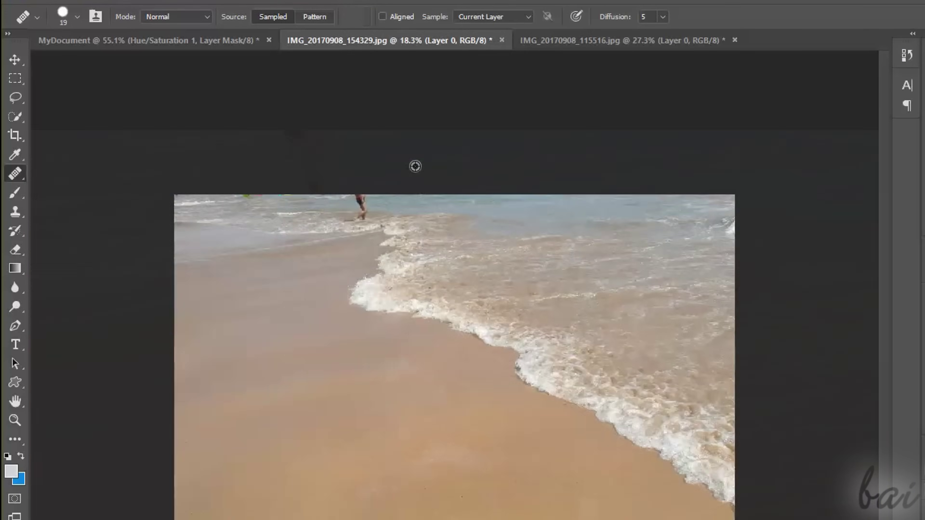
{"action": "scroll", "coordinate": [336, 83], "scroll_direction": "up", "scroll_amount": 5}
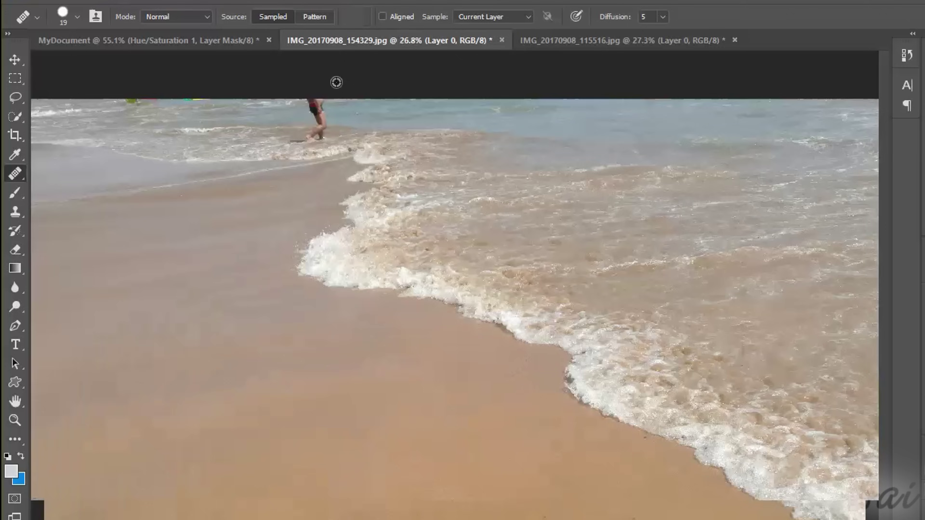
{"action": "key", "text": "bracketright"}
{"action": "key", "text": "bracketright"}
{"action": "key", "text": "bracketright"}
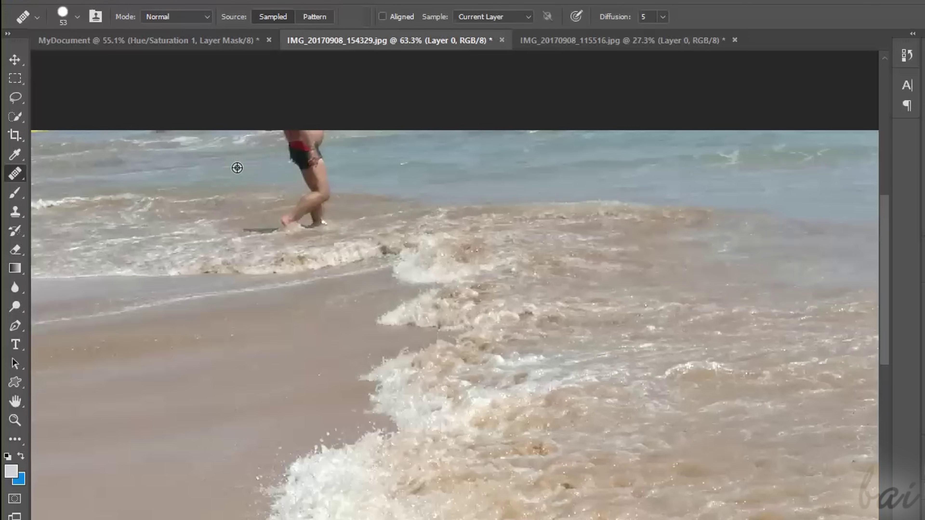
{"action": "mouse_move", "coordinate": [306, 171]}
{"action": "left_mouse_down"}
{"action": "mouse_move", "coordinate": [321, 174]}
{"action": "mouse_move", "coordinate": [289, 148]}
{"action": "mouse_move", "coordinate": [269, 171]}
{"action": "mouse_move", "coordinate": [325, 204]}
{"action": "mouse_move", "coordinate": [311, 222]}
{"action": "left_mouse_up"}
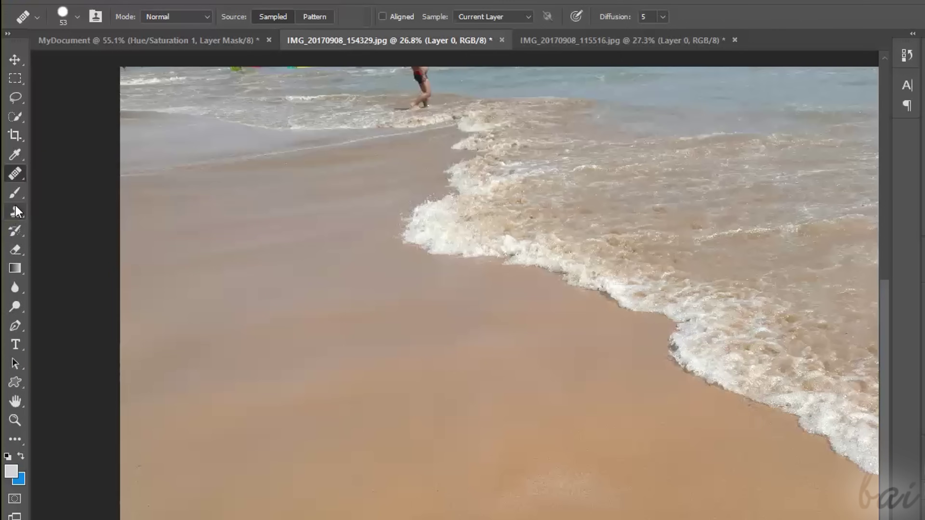
Step: Clone foam from the surf edge onto the sand below with the Clone Stamp
{"action": "left_click", "coordinate": [15, 211]}
{"action": "left_click", "coordinate": [87, 211]}
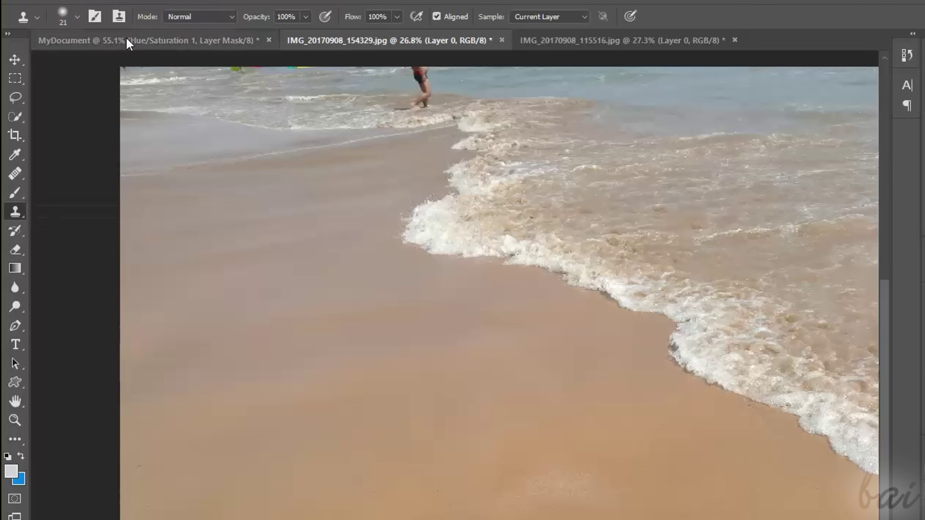
{"action": "left_click", "coordinate": [684, 327], "text": "alt"}
{"action": "mouse_move", "coordinate": [562, 375]}
{"action": "left_mouse_down"}
{"action": "mouse_move", "coordinate": [511, 339]}
{"action": "mouse_move", "coordinate": [620, 453]}
{"action": "mouse_move", "coordinate": [625, 383]}
{"action": "mouse_move", "coordinate": [691, 372]}
{"action": "mouse_move", "coordinate": [539, 321]}
{"action": "mouse_move", "coordinate": [635, 428]}
{"action": "mouse_move", "coordinate": [700, 434]}
{"action": "left_mouse_up"}
Step: Heal out the person's legs, then paint wave foam onto the bare sand in Lighten mode
{"action": "left_click", "coordinate": [28, 173]}
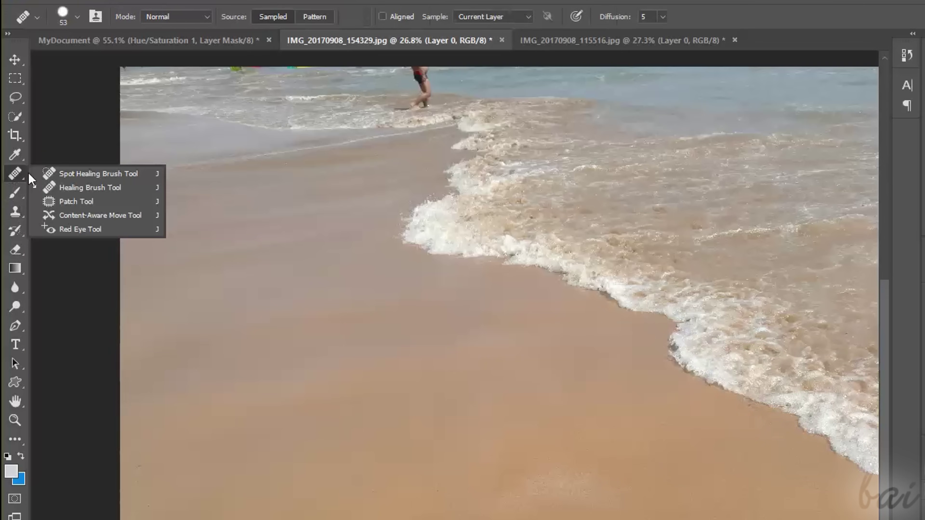
{"action": "left_click", "coordinate": [87, 188]}
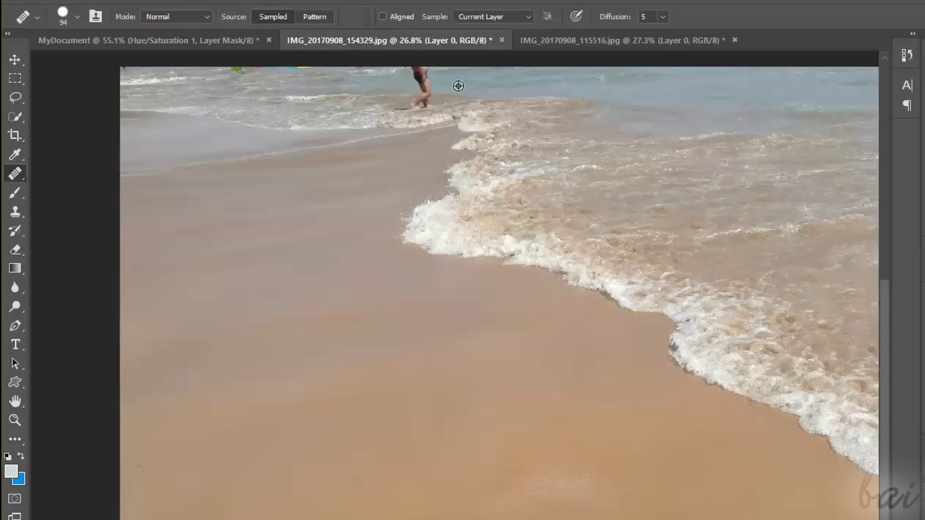
{"action": "left_click", "coordinate": [467, 74], "text": "alt"}
{"action": "left_click_drag", "start_coordinate": [433, 78], "coordinate": [426, 87]}
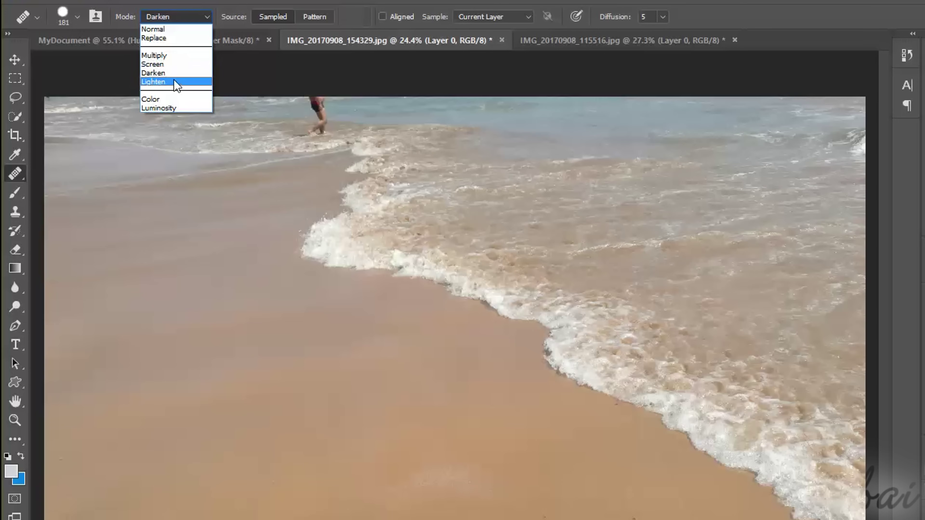
{"action": "left_click", "coordinate": [178, 82]}
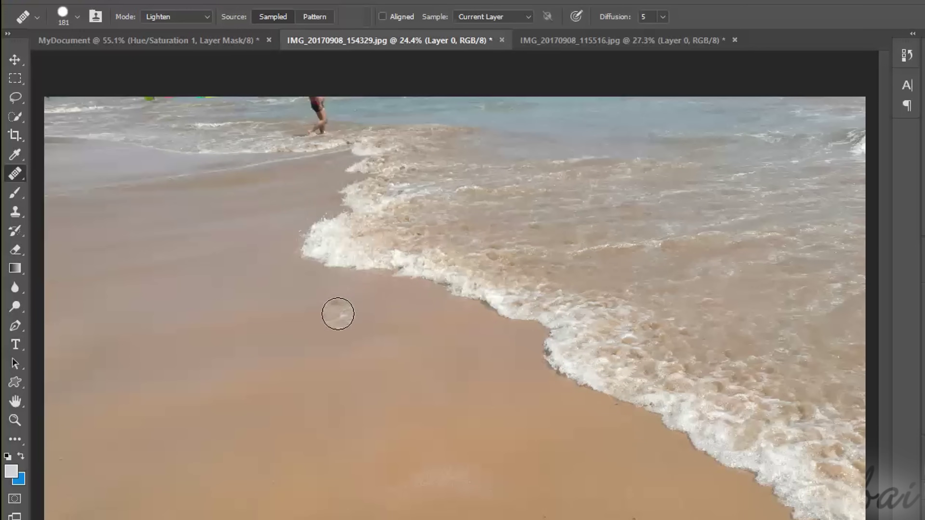
{"action": "mouse_move", "coordinate": [338, 314]}
{"action": "left_mouse_down"}
{"action": "mouse_move", "coordinate": [490, 396]}
{"action": "mouse_move", "coordinate": [437, 413]}
{"action": "mouse_move", "coordinate": [444, 384]}
{"action": "mouse_move", "coordinate": [368, 378]}
{"action": "mouse_move", "coordinate": [457, 372]}
{"action": "mouse_move", "coordinate": [534, 496]}
{"action": "mouse_move", "coordinate": [473, 354]}
{"action": "mouse_move", "coordinate": [603, 455]}
{"action": "left_mouse_up"}
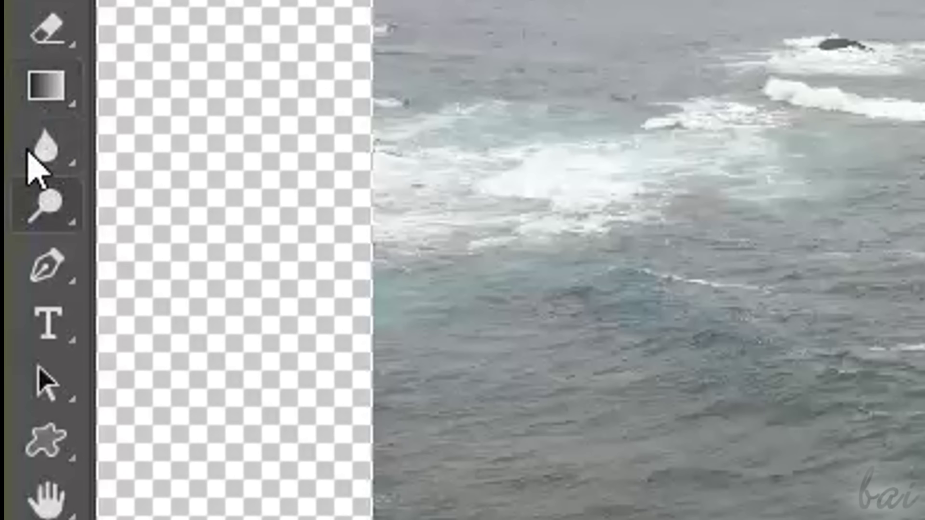
Step: Try blurring the sea stack's white top, undo it, adjust Strength and pick the Smudge Tool
{"action": "right_click", "coordinate": [42, 147]}
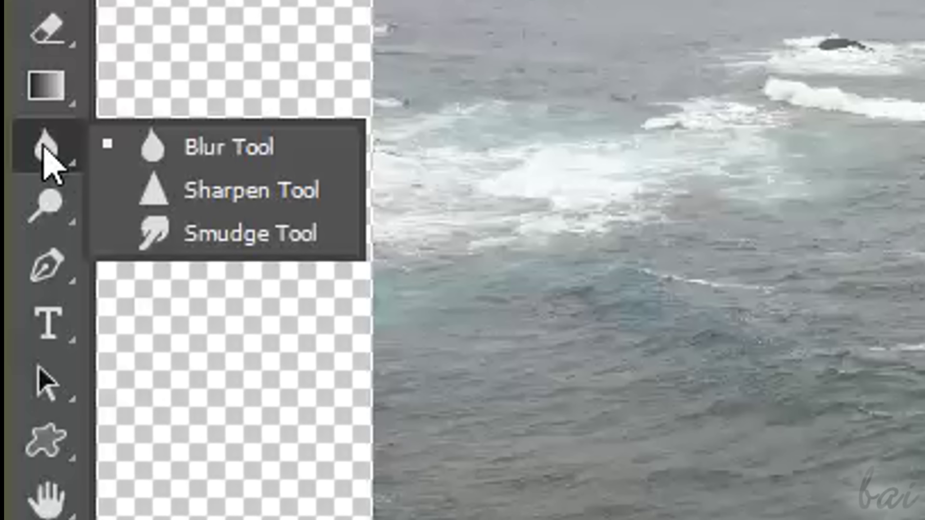
{"action": "left_click", "coordinate": [193, 153]}
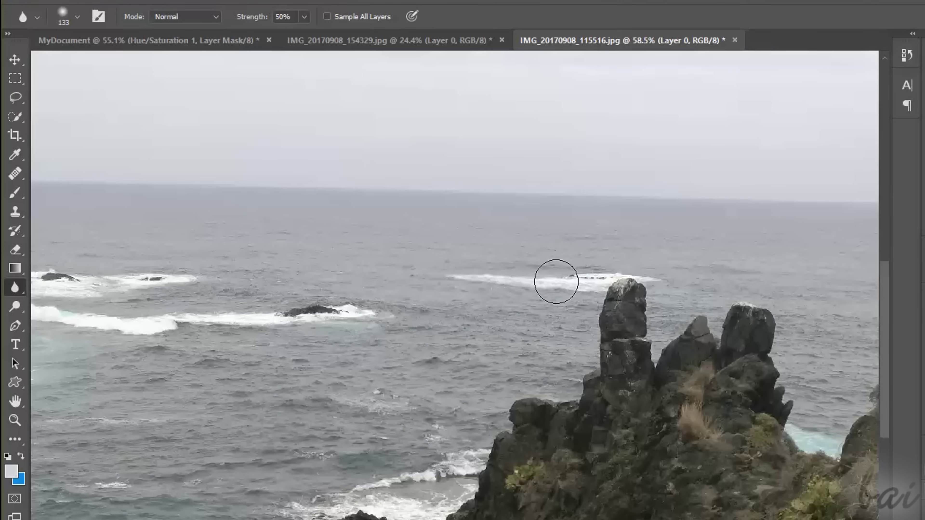
{"action": "mouse_move", "coordinate": [556, 282]}
{"action": "left_mouse_down"}
{"action": "mouse_move", "coordinate": [510, 267]}
{"action": "mouse_move", "coordinate": [605, 286]}
{"action": "mouse_move", "coordinate": [460, 275]}
{"action": "mouse_move", "coordinate": [436, 265]}
{"action": "mouse_move", "coordinate": [467, 290]}
{"action": "mouse_move", "coordinate": [571, 289]}
{"action": "mouse_move", "coordinate": [517, 303]}
{"action": "left_mouse_up"}
{"action": "key", "text": "ctrl+z"}
{"action": "left_click", "coordinate": [305, 18]}
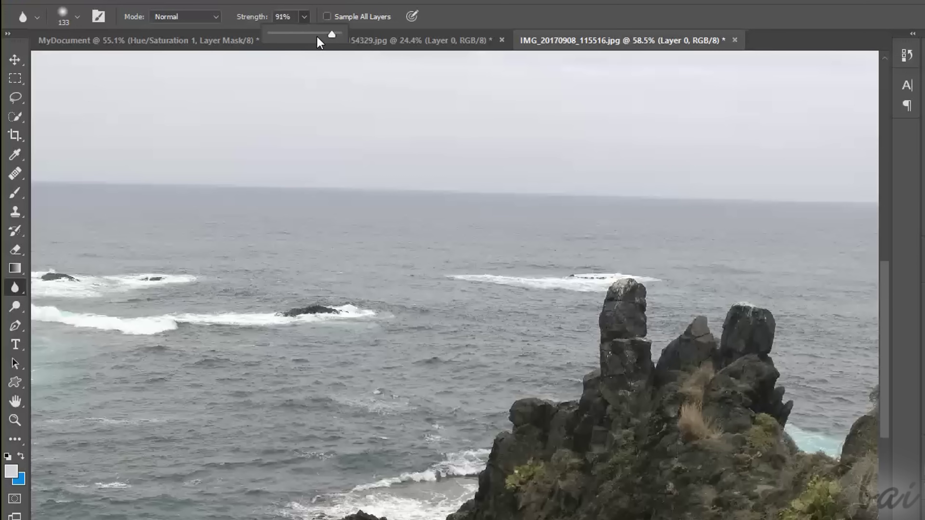
{"action": "right_click", "coordinate": [14, 288]}
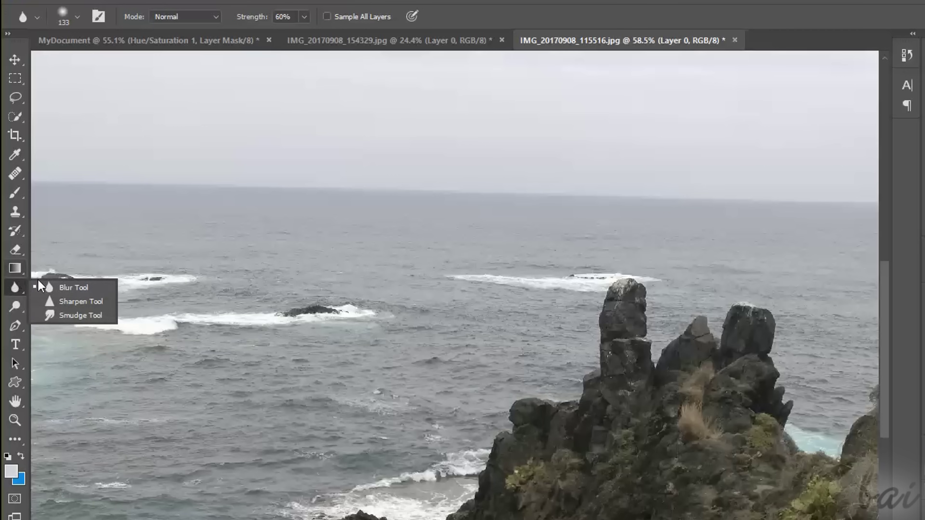
{"action": "left_click", "coordinate": [87, 316]}
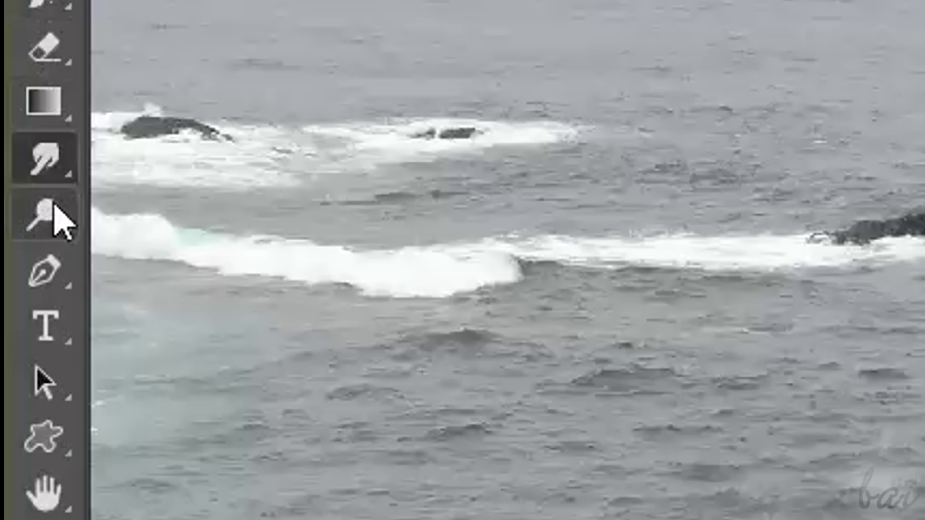
Step: Dodge the rocks and grass, then repeat with the Range limited to Shadows
{"action": "right_click", "coordinate": [18, 303]}
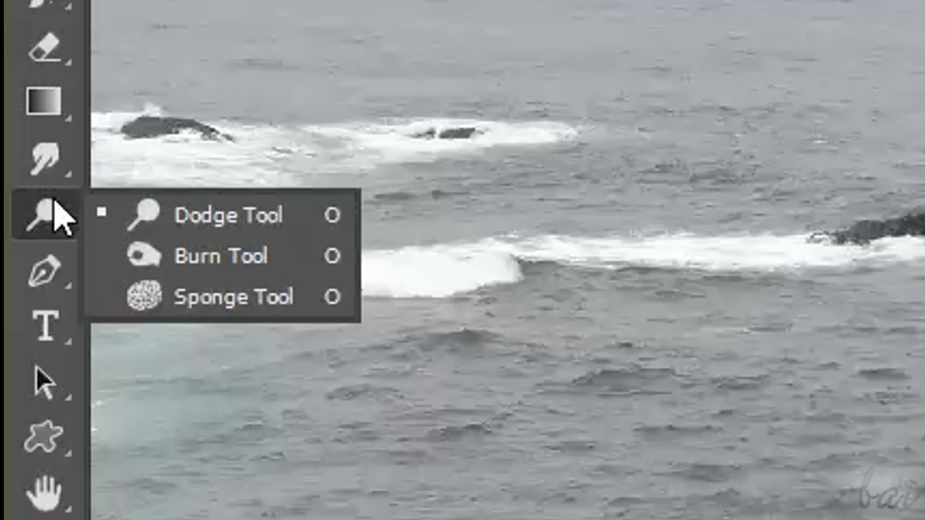
{"action": "left_click", "coordinate": [182, 224]}
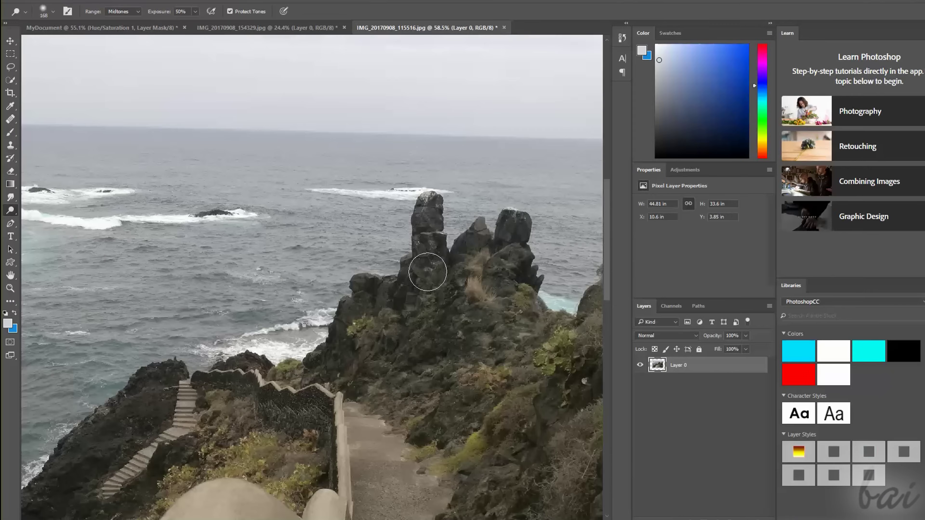
{"action": "mouse_move", "coordinate": [428, 272]}
{"action": "left_mouse_down"}
{"action": "mouse_move", "coordinate": [434, 283]}
{"action": "mouse_move", "coordinate": [415, 325]}
{"action": "mouse_move", "coordinate": [430, 361]}
{"action": "mouse_move", "coordinate": [415, 428]}
{"action": "mouse_move", "coordinate": [569, 463]}
{"action": "left_mouse_up"}
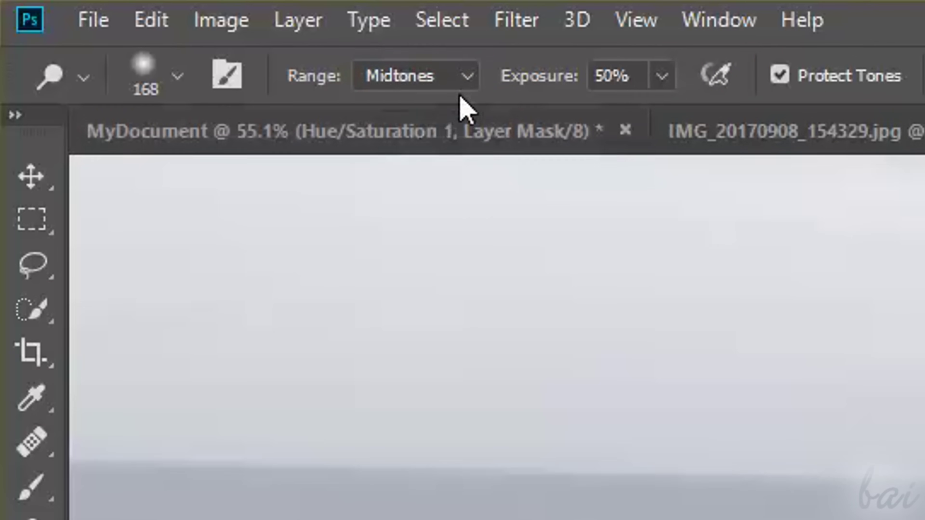
{"action": "left_click", "coordinate": [135, 13]}
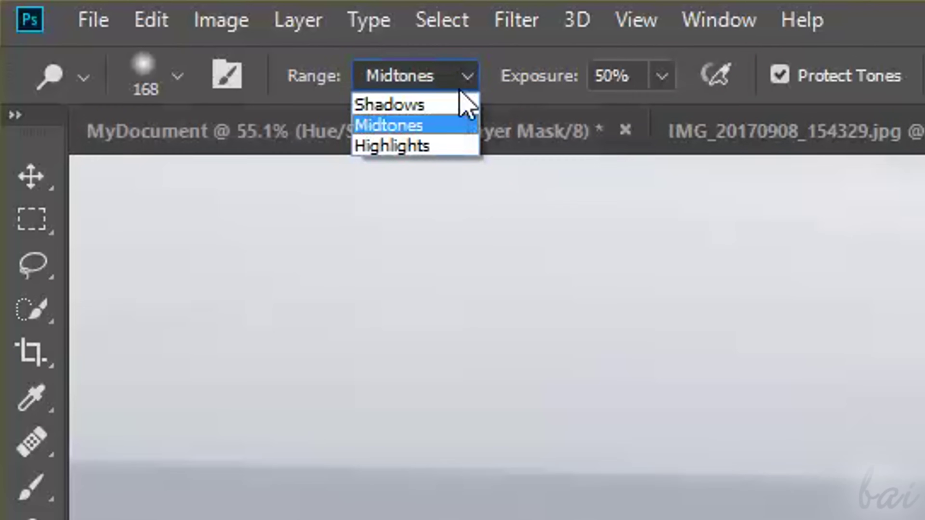
{"action": "left_click", "coordinate": [407, 104]}
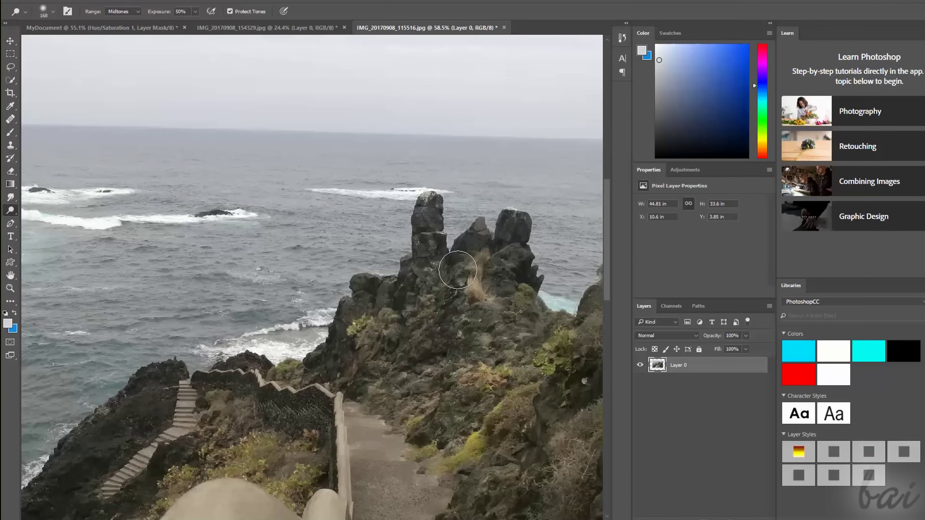
{"action": "mouse_move", "coordinate": [458, 270]}
{"action": "left_mouse_down"}
{"action": "mouse_move", "coordinate": [403, 289]}
{"action": "mouse_move", "coordinate": [440, 331]}
{"action": "mouse_move", "coordinate": [449, 383]}
{"action": "mouse_move", "coordinate": [437, 452]}
{"action": "mouse_move", "coordinate": [514, 473]}
{"action": "left_mouse_up"}
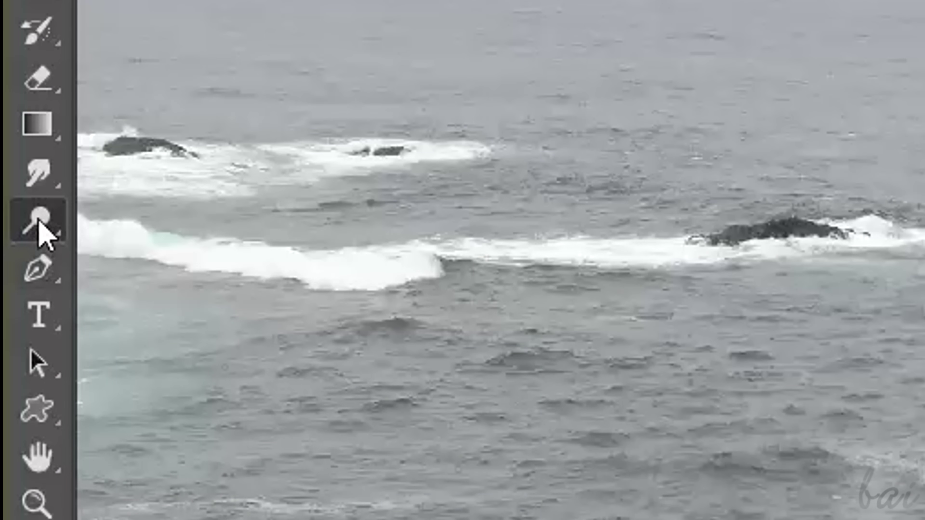
Step: Sponge the grassy slope, wall and bottom of the path in Saturate mode
{"action": "left_click", "coordinate": [10, 210]}
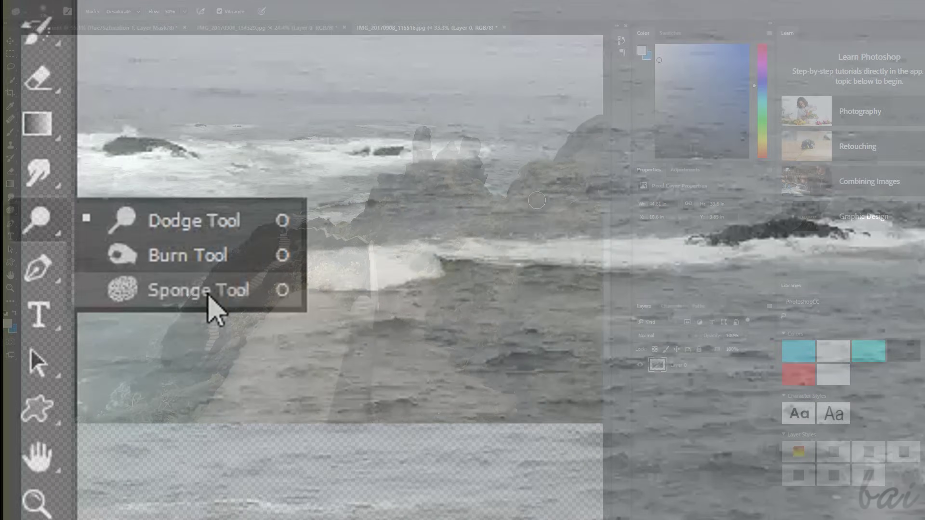
{"action": "left_click", "coordinate": [206, 294]}
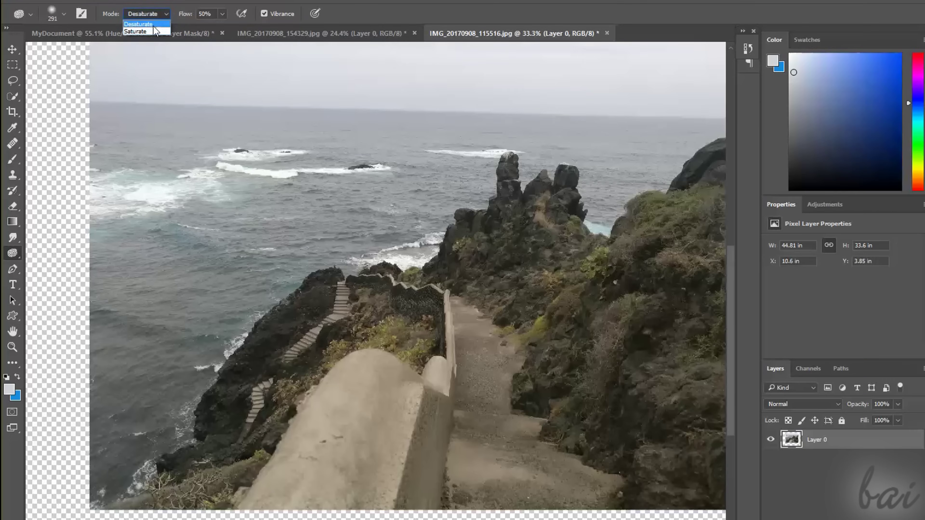
{"action": "left_click", "coordinate": [123, 11]}
{"action": "left_click", "coordinate": [121, 24]}
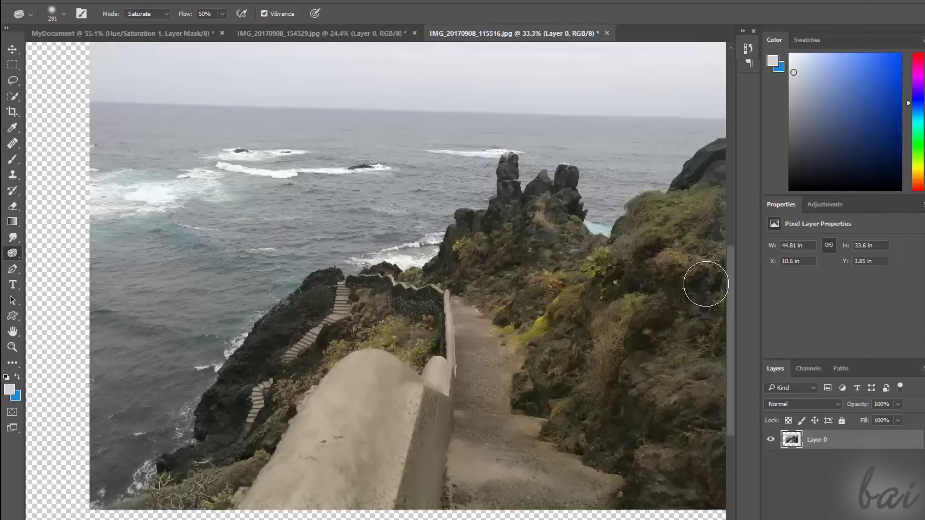
{"action": "left_click_drag", "start_coordinate": [419, 314], "coordinate": [361, 316]}
{"action": "mouse_move", "coordinate": [200, 494]}
{"action": "left_mouse_down"}
{"action": "mouse_move", "coordinate": [362, 483]}
{"action": "mouse_move", "coordinate": [522, 490]}
{"action": "left_mouse_up"}
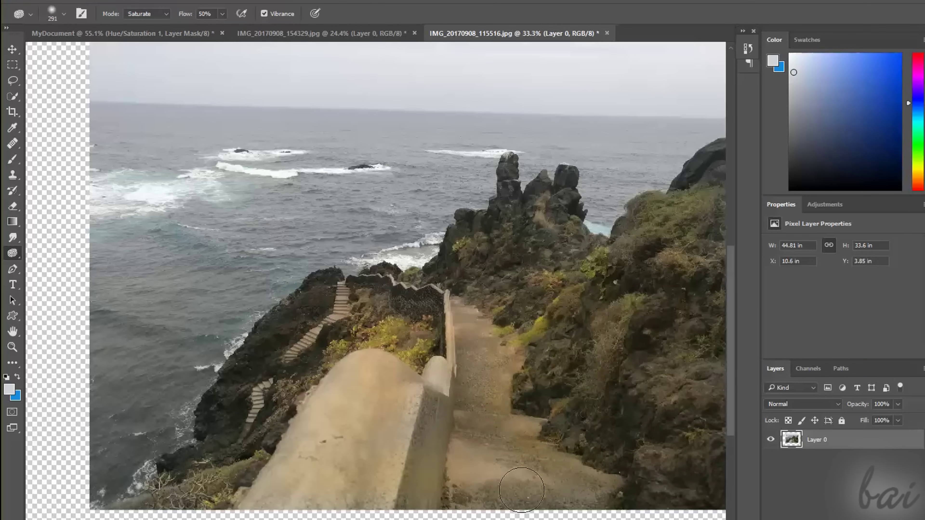
Step: Try two Eraser strokes across the photo and undo each one
{"action": "left_click", "coordinate": [12, 207]}
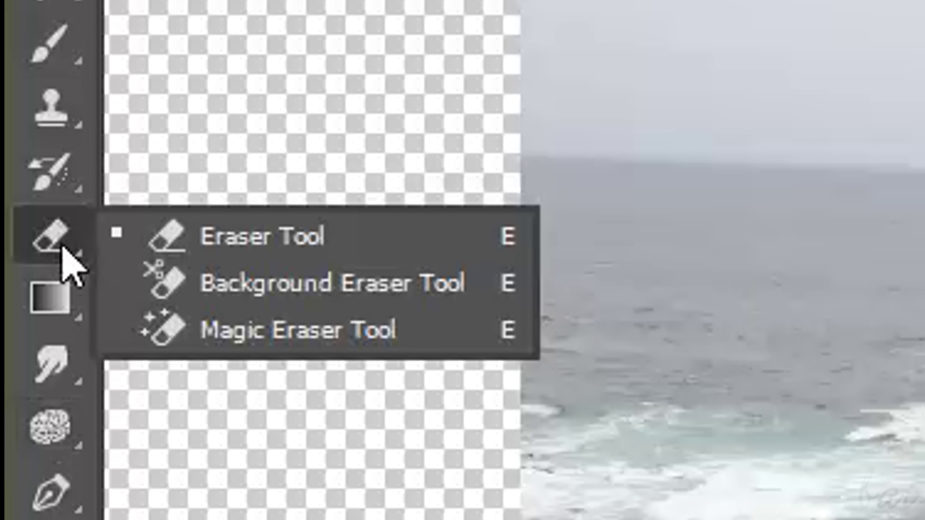
{"action": "left_click", "coordinate": [255, 237]}
{"action": "mouse_move", "coordinate": [271, 295]}
{"action": "left_mouse_down"}
{"action": "mouse_move", "coordinate": [412, 277]}
{"action": "mouse_move", "coordinate": [401, 376]}
{"action": "mouse_move", "coordinate": [525, 494]}
{"action": "left_mouse_up"}
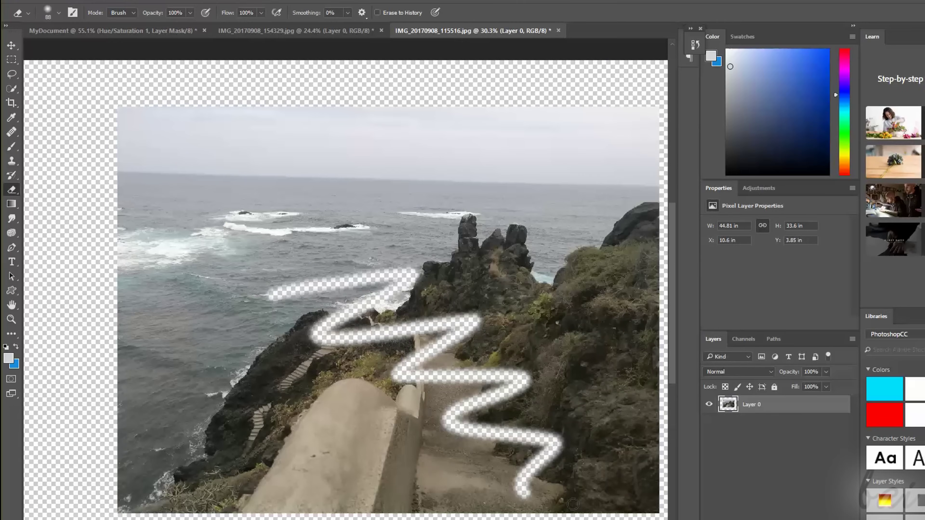
{"action": "key", "text": "ctrl+z"}
{"action": "mouse_move", "coordinate": [302, 364]}
{"action": "left_mouse_down"}
{"action": "mouse_move", "coordinate": [364, 350]}
{"action": "mouse_move", "coordinate": [291, 421]}
{"action": "mouse_move", "coordinate": [382, 463]}
{"action": "mouse_move", "coordinate": [455, 470]}
{"action": "left_mouse_up"}
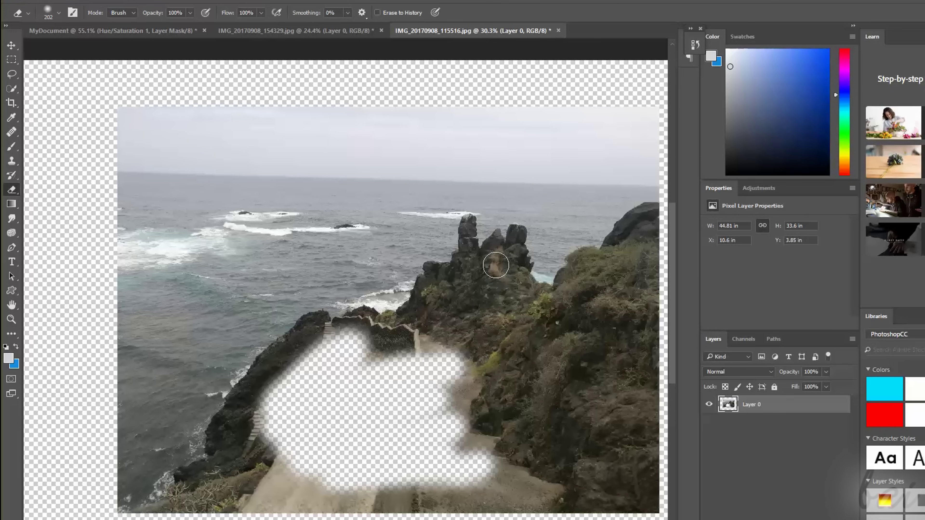
{"action": "key", "text": "ctrl+z"}
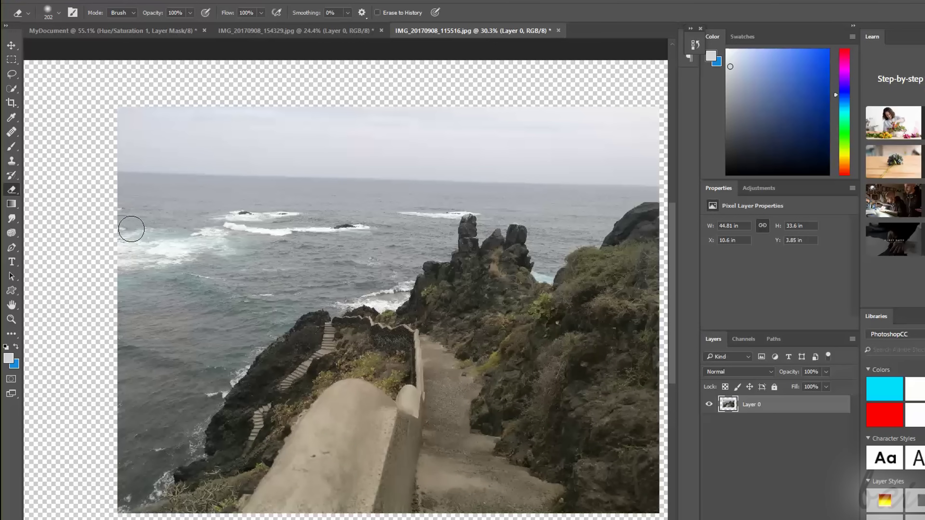
Step: In the History panel, step through the saturation strokes and back to the state before them
{"action": "left_click", "coordinate": [695, 45]}
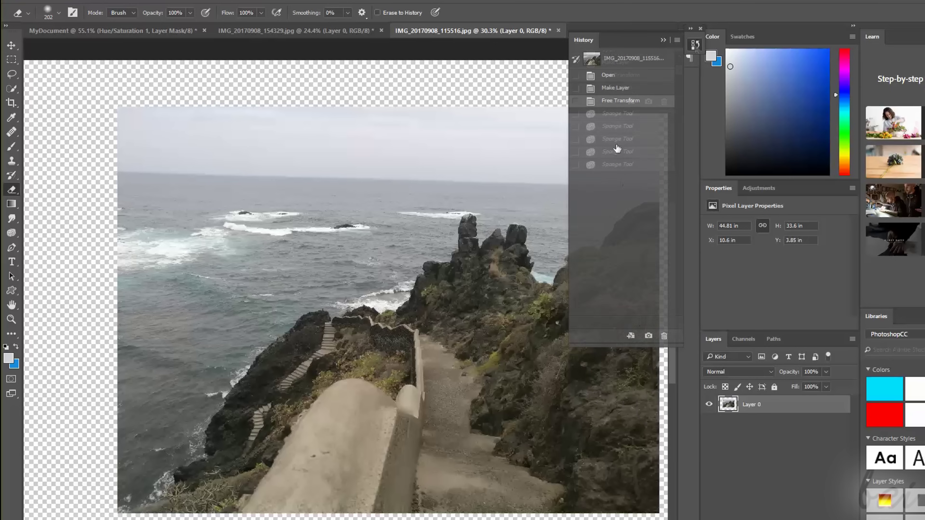
{"action": "left_click", "coordinate": [625, 119]}
{"action": "left_click", "coordinate": [624, 125]}
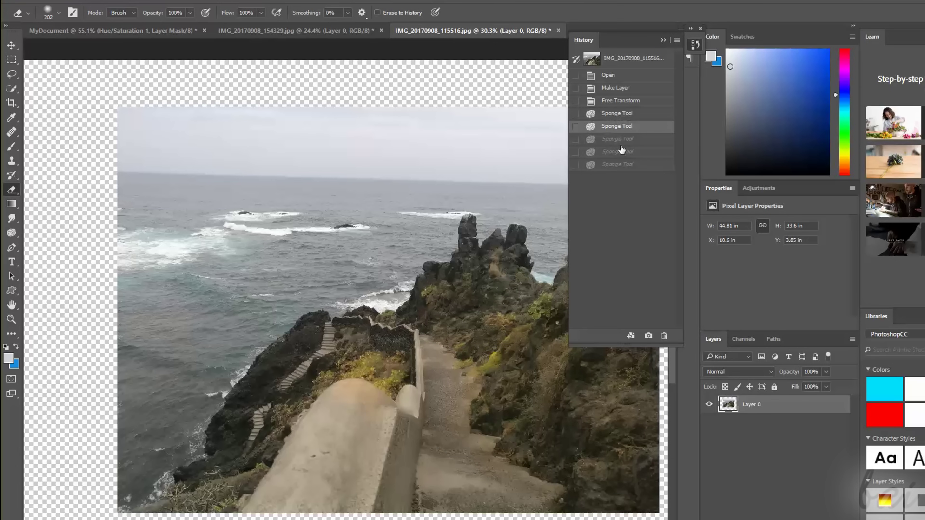
{"action": "left_click", "coordinate": [620, 164]}
{"action": "left_click", "coordinate": [622, 152]}
{"action": "left_click", "coordinate": [621, 139]}
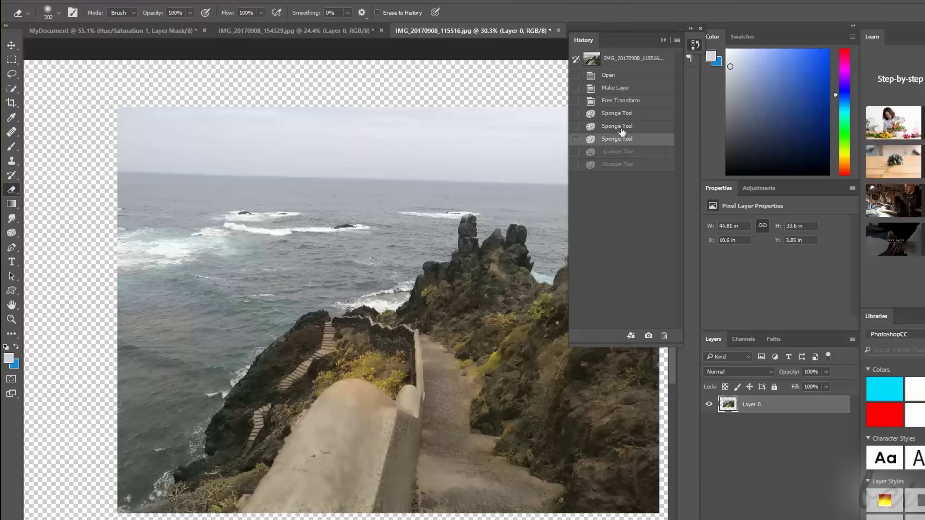
{"action": "left_click", "coordinate": [623, 126]}
{"action": "left_click", "coordinate": [624, 114]}
{"action": "left_click", "coordinate": [624, 100]}
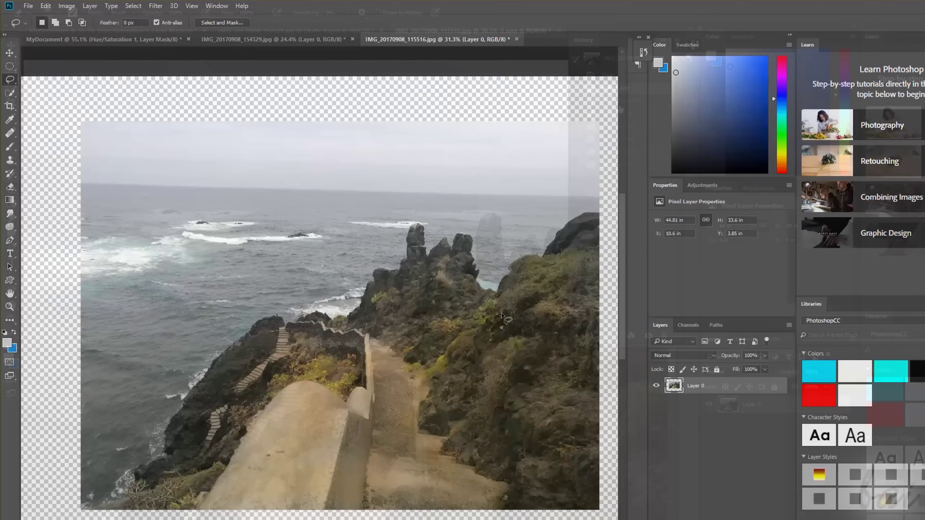
Step: Quick-select the concrete path, cut it and paste it back as a new layer
{"action": "left_click", "coordinate": [10, 93]}
{"action": "mouse_move", "coordinate": [302, 448]}
{"action": "left_mouse_down"}
{"action": "mouse_move", "coordinate": [296, 428]}
{"action": "mouse_move", "coordinate": [272, 451]}
{"action": "mouse_move", "coordinate": [272, 440]}
{"action": "left_mouse_up"}
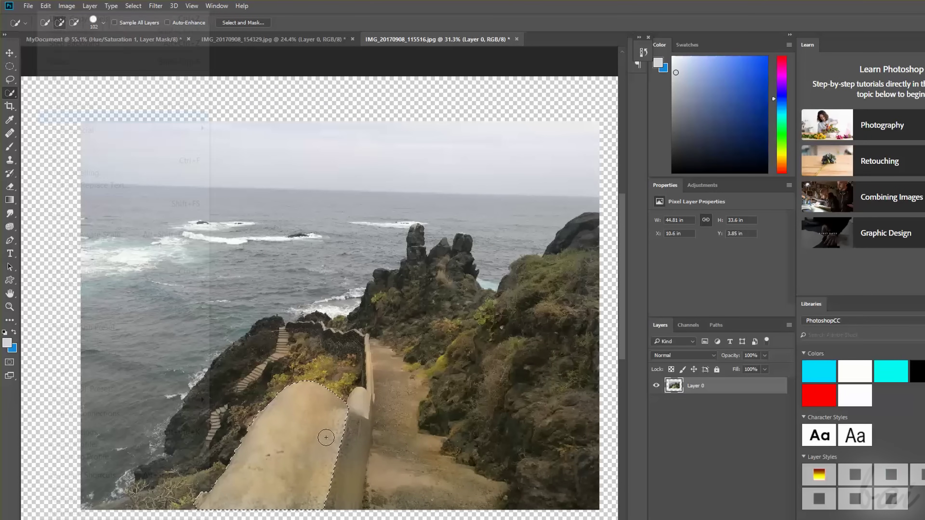
{"action": "left_click", "coordinate": [45, 6]}
{"action": "left_click", "coordinate": [64, 76]}
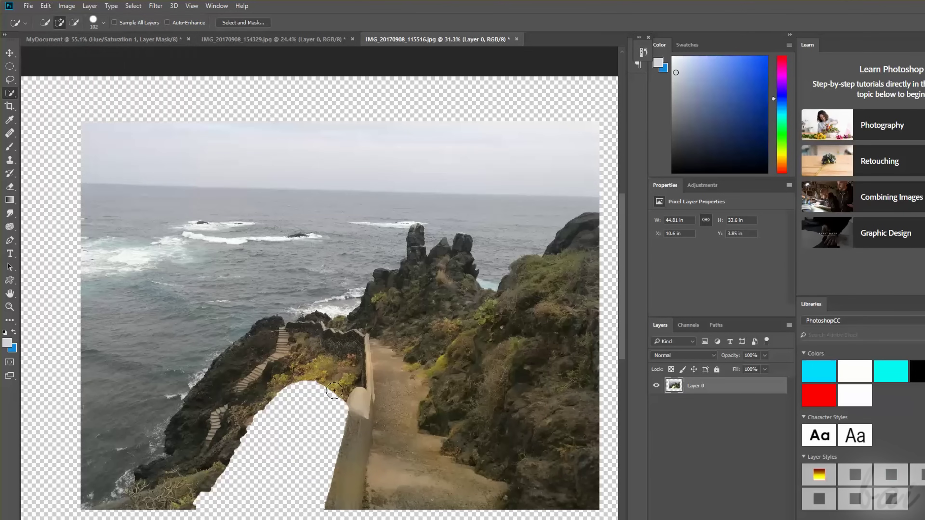
{"action": "left_click", "coordinate": [45, 6]}
{"action": "left_click", "coordinate": [64, 112]}
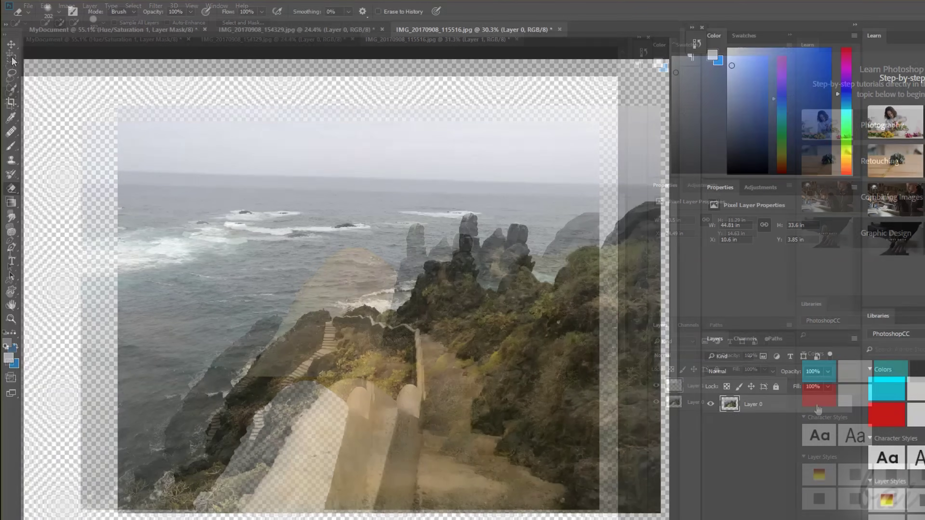
Step: Select a rectangle over the cliffs and path and paint two light-grey strokes at brush size 152
{"action": "left_click", "coordinate": [9, 66]}
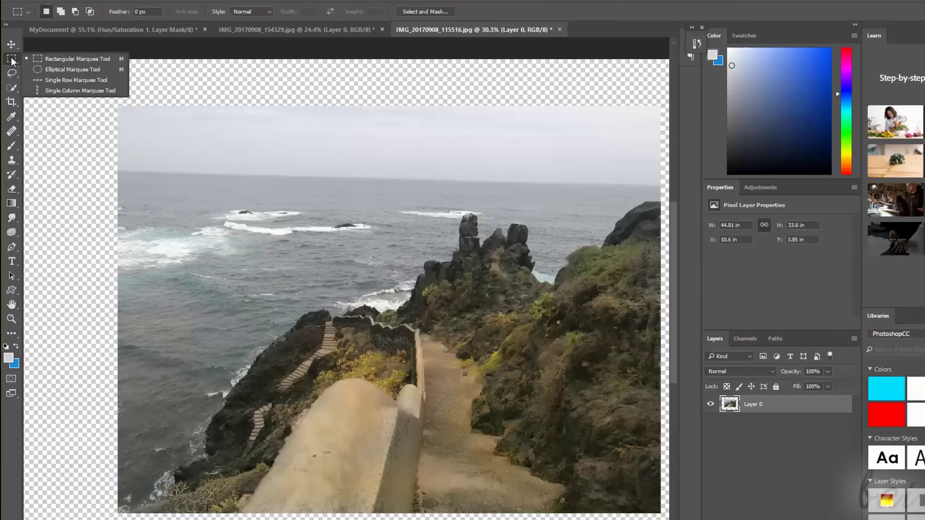
{"action": "left_click", "coordinate": [57, 63]}
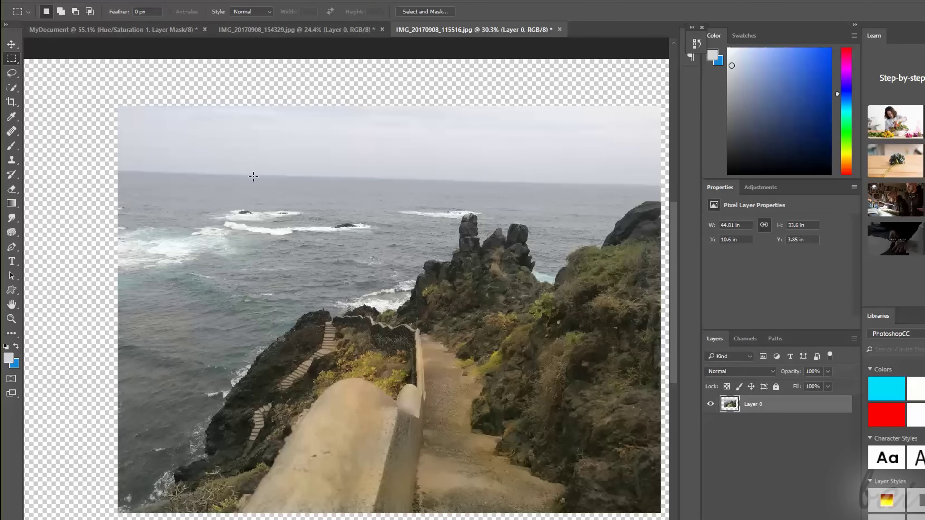
{"action": "left_click_drag", "start_coordinate": [268, 248], "coordinate": [586, 431]}
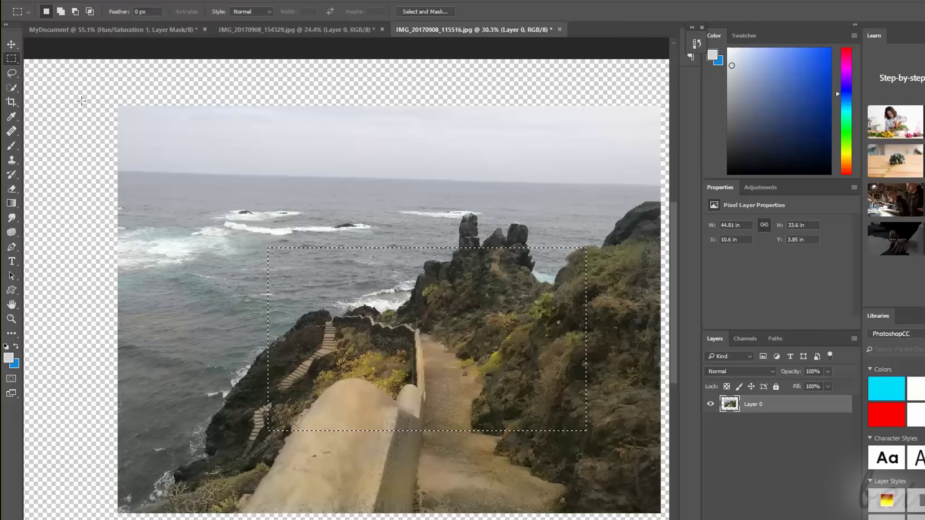
{"action": "left_click", "coordinate": [12, 146]}
{"action": "left_click", "coordinate": [54, 144]}
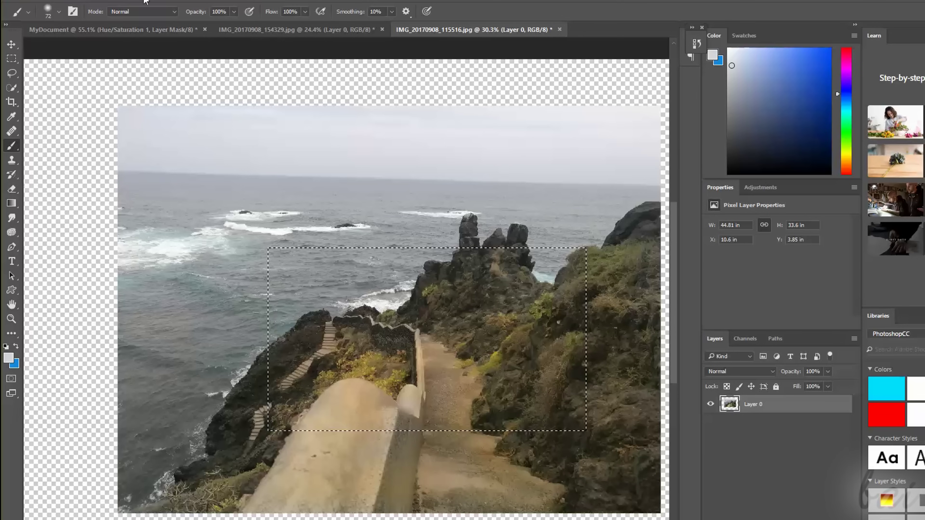
{"action": "key", "text": "bracketright"}
{"action": "key", "text": "bracketright"}
{"action": "key", "text": "bracketright"}
{"action": "key", "text": "bracketright"}
{"action": "key", "text": "bracketright"}
{"action": "key", "text": "bracketright"}
{"action": "key", "text": "bracketright"}
{"action": "key", "text": "bracketright"}
{"action": "left_click_drag", "start_coordinate": [278, 308], "coordinate": [583, 261]}
{"action": "mouse_move", "coordinate": [211, 384]}
{"action": "left_mouse_down"}
{"action": "mouse_move", "coordinate": [373, 389]}
{"action": "mouse_move", "coordinate": [503, 371]}
{"action": "mouse_move", "coordinate": [655, 326]}
{"action": "left_mouse_up"}
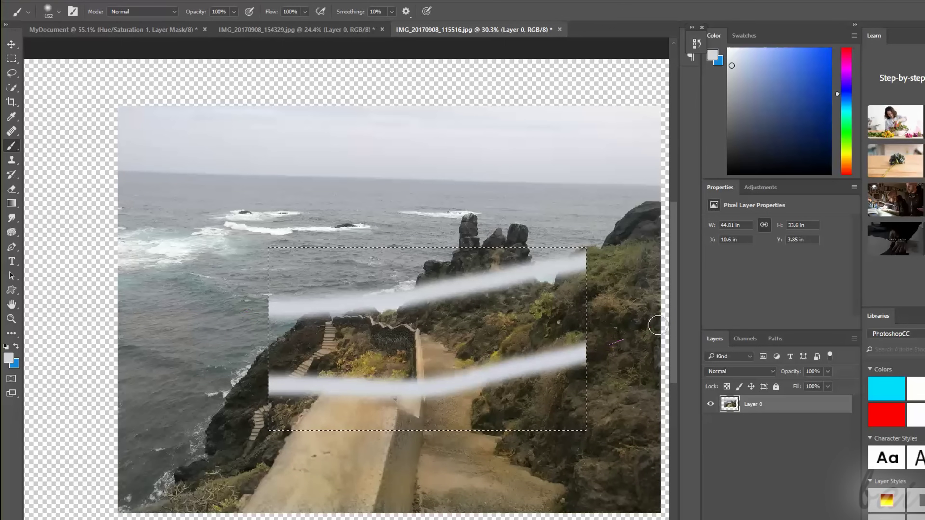
Step: Try the Elliptical Marquee, then draw a freehand Lasso selection on the right cliff
{"action": "right_click", "coordinate": [11, 58]}
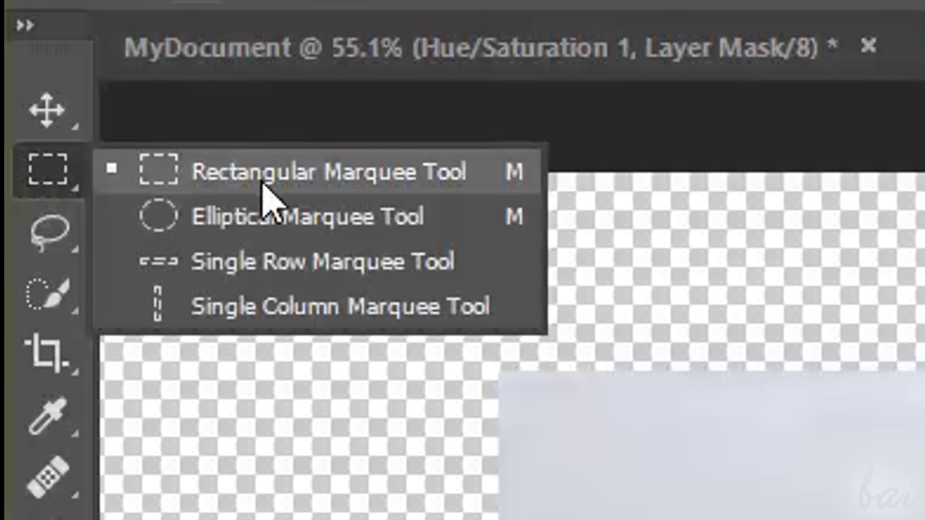
{"action": "left_click", "coordinate": [280, 217]}
{"action": "right_click", "coordinate": [46, 243]}
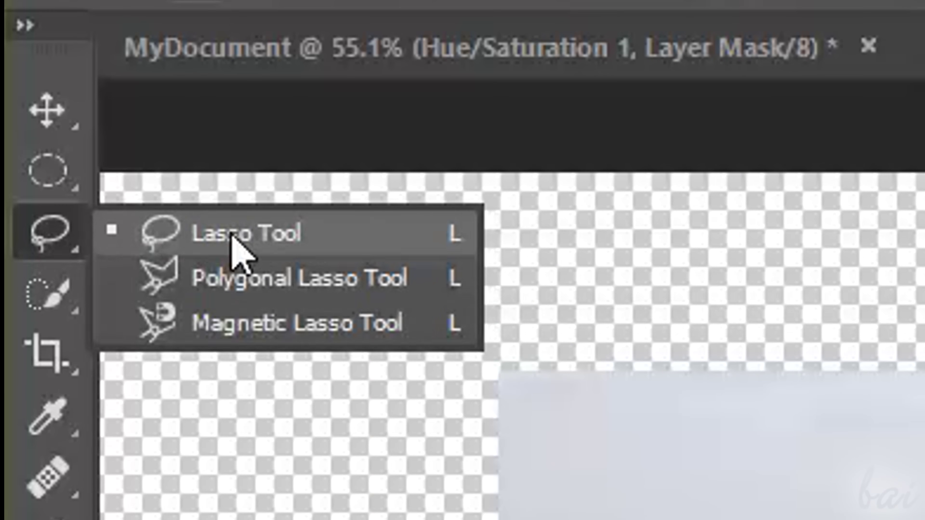
{"action": "left_click", "coordinate": [237, 233]}
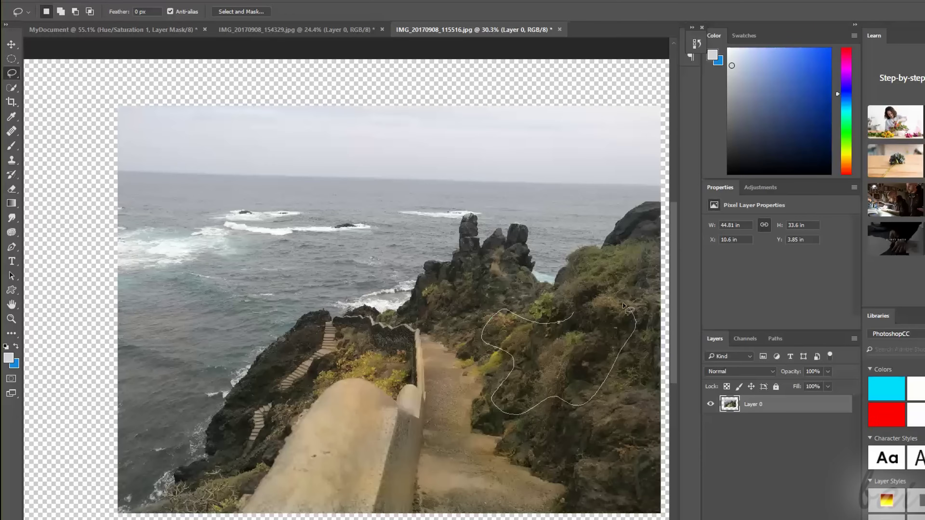
{"action": "left_click_drag", "start_coordinate": [629, 309], "coordinate": [573, 313]}
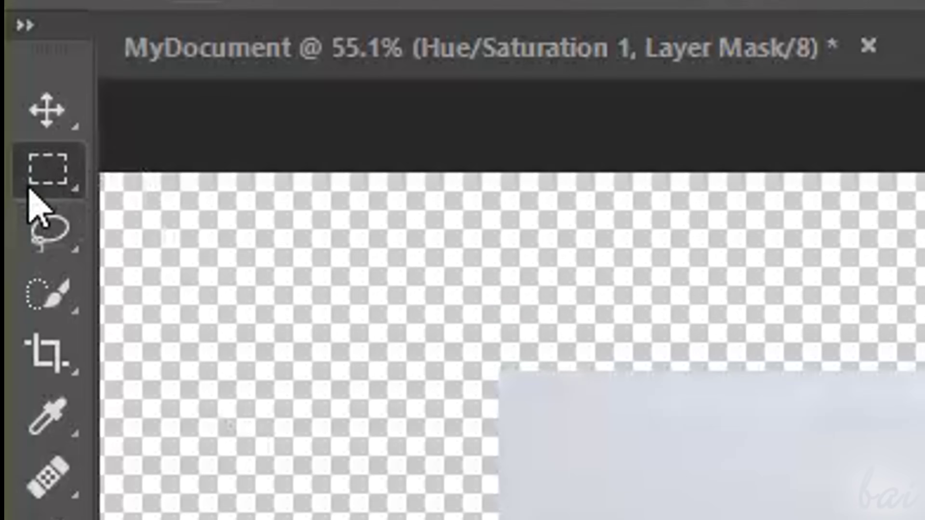
Step: Draw rectangular, elliptical and freehand lasso selections over the sea, path and cliff, then deselect
{"action": "right_click", "coordinate": [29, 191]}
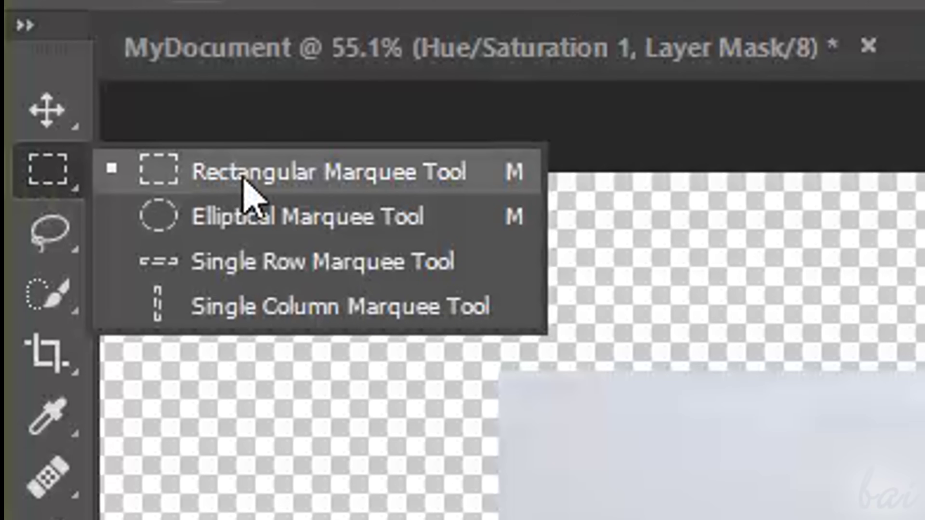
{"action": "left_click", "coordinate": [286, 175]}
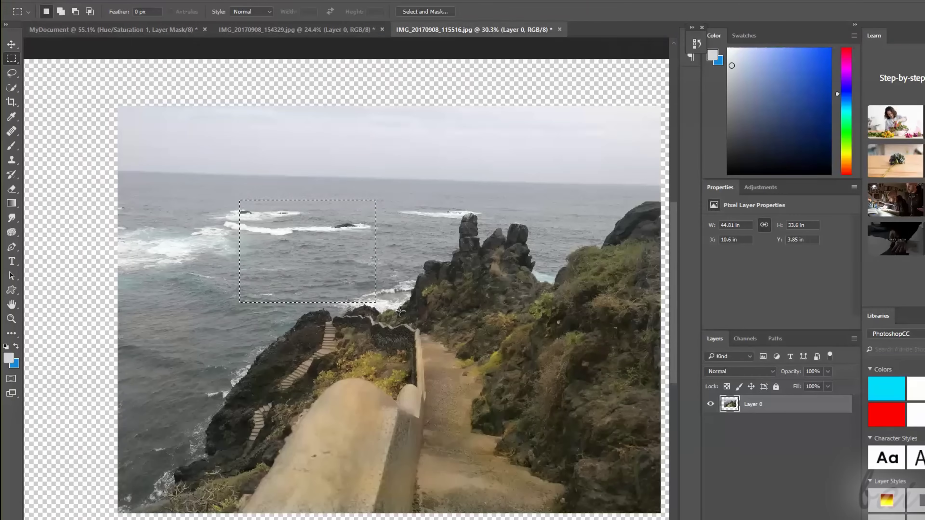
{"action": "left_click_drag", "start_coordinate": [451, 315], "coordinate": [603, 401]}
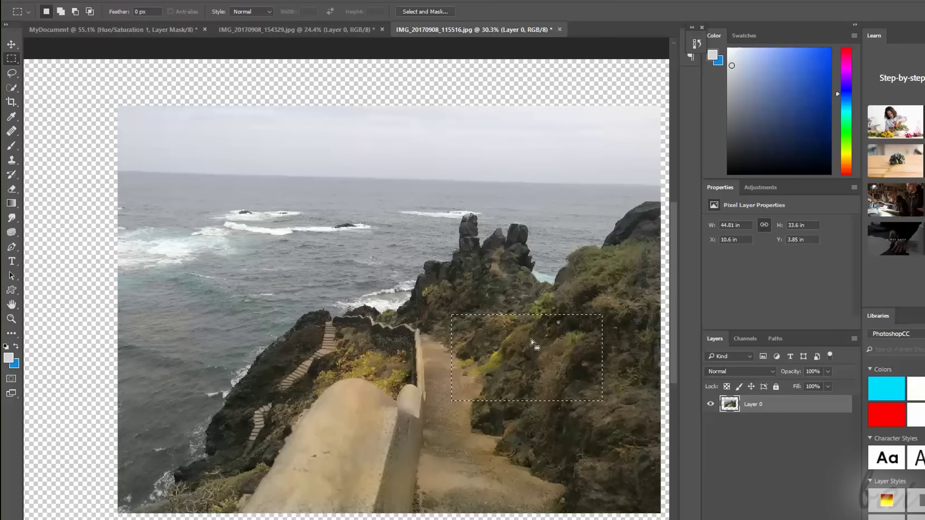
{"action": "key", "text": "shift+m"}
{"action": "mouse_move", "coordinate": [497, 369]}
{"action": "left_mouse_down"}
{"action": "mouse_move", "coordinate": [589, 296]}
{"action": "mouse_move", "coordinate": [584, 323]}
{"action": "mouse_move", "coordinate": [547, 324]}
{"action": "left_mouse_up"}
{"action": "key", "text": "l"}
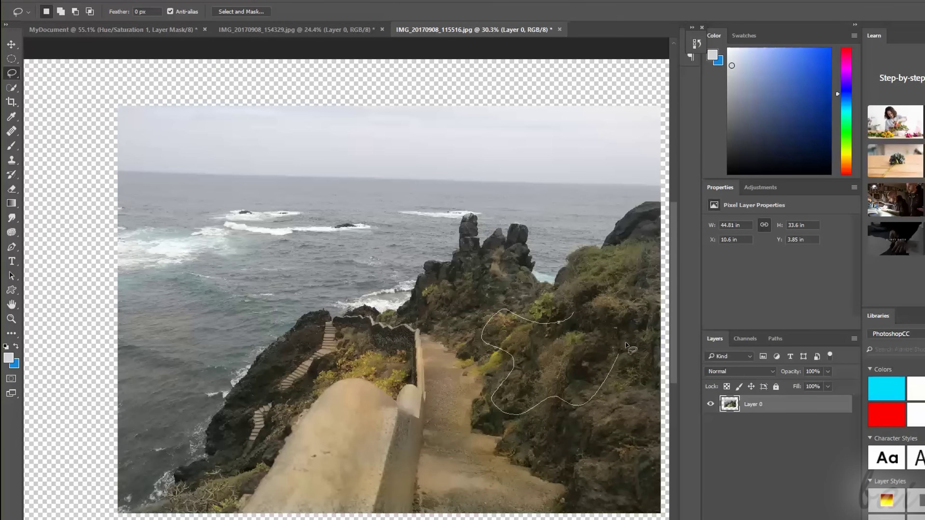
{"action": "left_click_drag", "start_coordinate": [602, 298], "coordinate": [568, 316]}
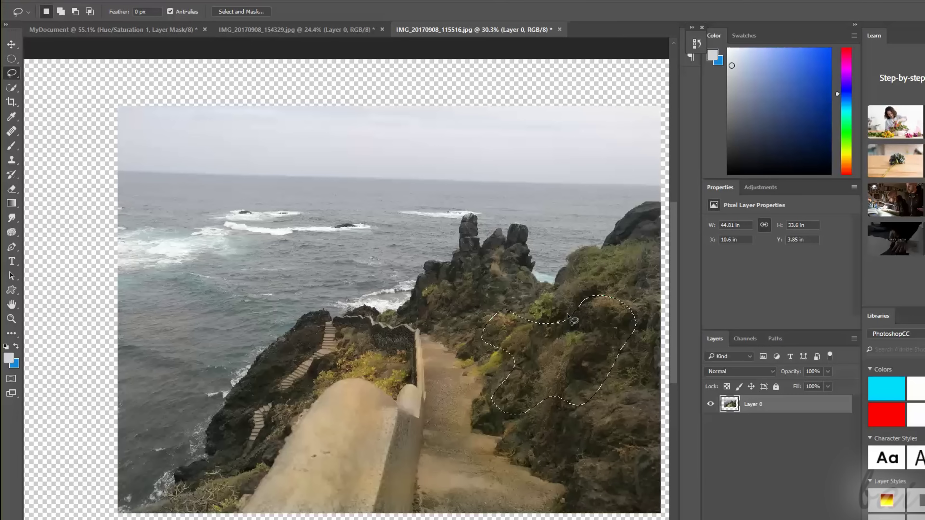
{"action": "left_click", "coordinate": [645, 250]}
Step: Try the Polygonal Lasso, then start a Magnetic Lasso outline on the right cliff
{"action": "right_click", "coordinate": [12, 73]}
{"action": "left_click", "coordinate": [67, 84]}
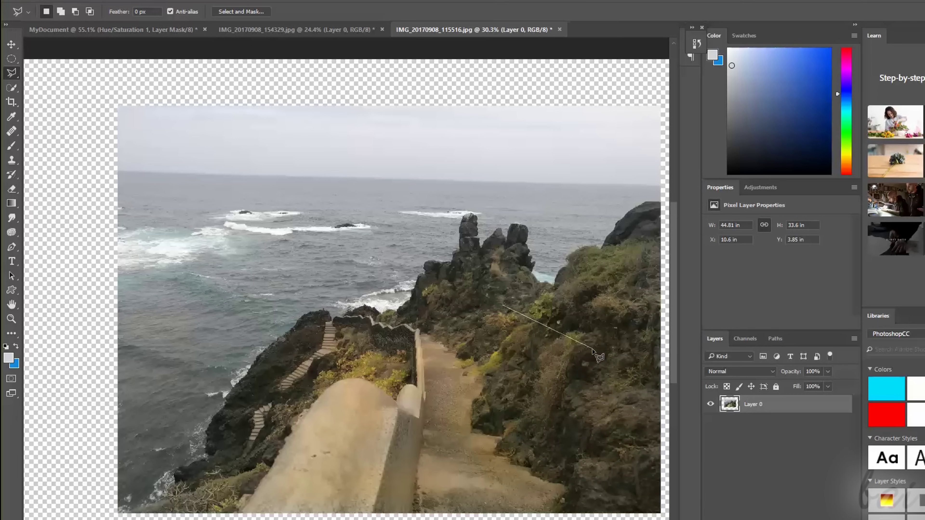
{"action": "right_click", "coordinate": [11, 73]}
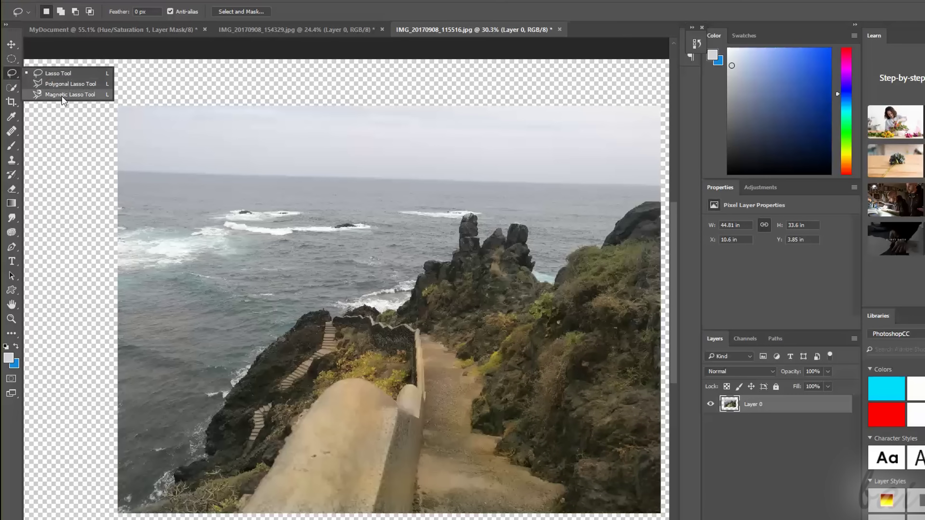
{"action": "left_click", "coordinate": [64, 95]}
{"action": "left_click", "coordinate": [567, 254]}
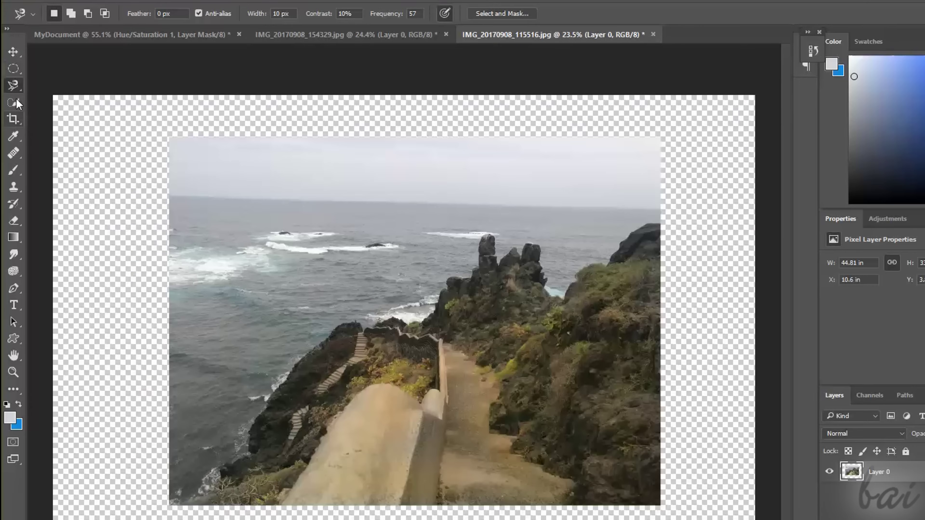
Step: Quick-select the right cliff, then extend the selection over the left cliff and stairs
{"action": "right_click", "coordinate": [11, 88]}
{"action": "left_click", "coordinate": [76, 102]}
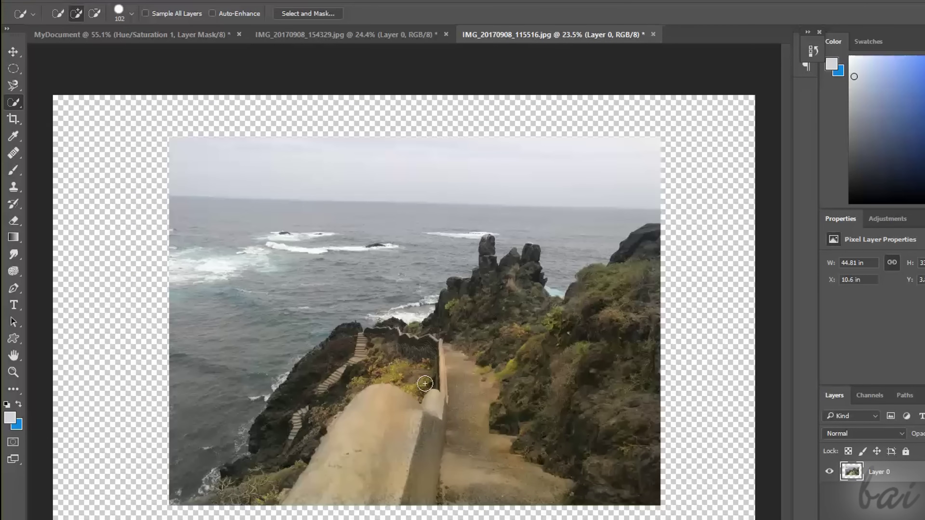
{"action": "mouse_move", "coordinate": [543, 367]}
{"action": "left_mouse_down"}
{"action": "mouse_move", "coordinate": [508, 431]}
{"action": "mouse_move", "coordinate": [328, 454]}
{"action": "left_mouse_up"}
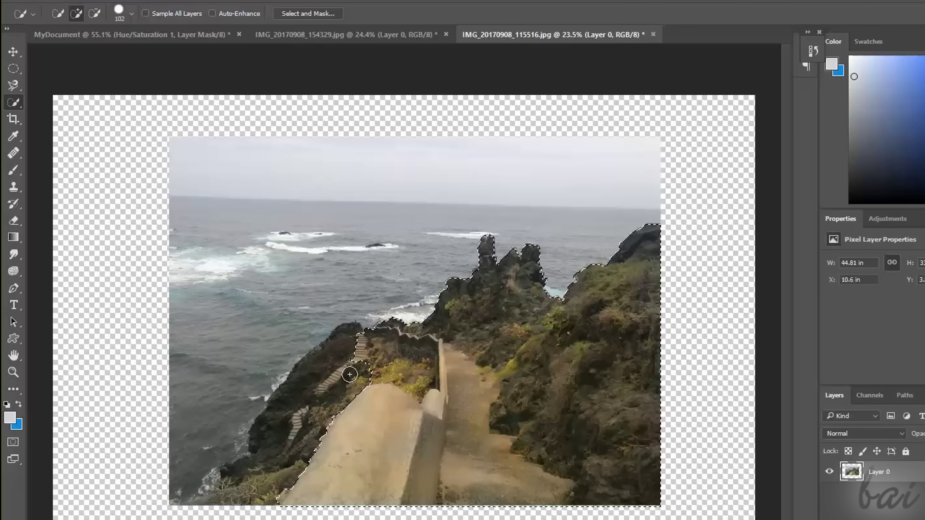
{"action": "mouse_move", "coordinate": [349, 374]}
{"action": "left_mouse_down"}
{"action": "mouse_move", "coordinate": [316, 399]}
{"action": "mouse_move", "coordinate": [248, 479]}
{"action": "mouse_move", "coordinate": [204, 500]}
{"action": "left_mouse_up"}
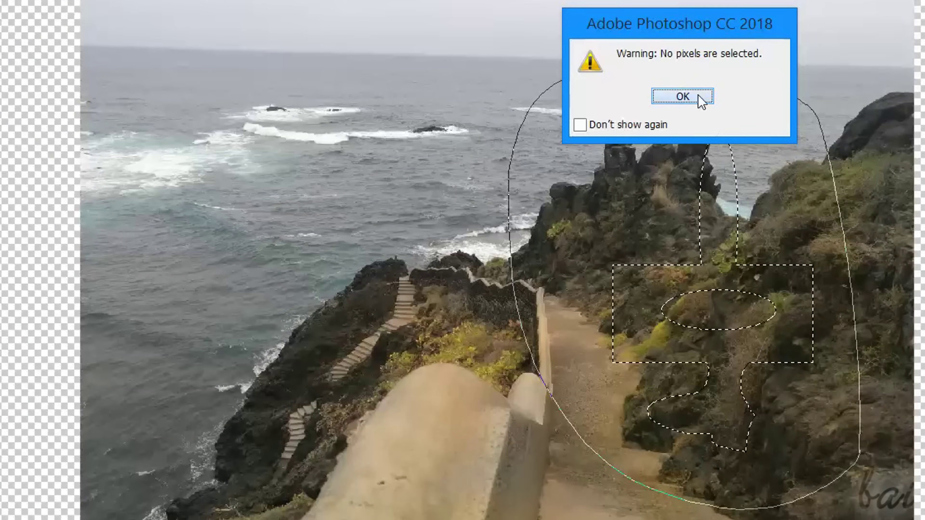
Step: Dismiss the 'No pixels are selected' warning and quick-select the concrete wall beside the path
{"action": "left_click", "coordinate": [700, 98]}
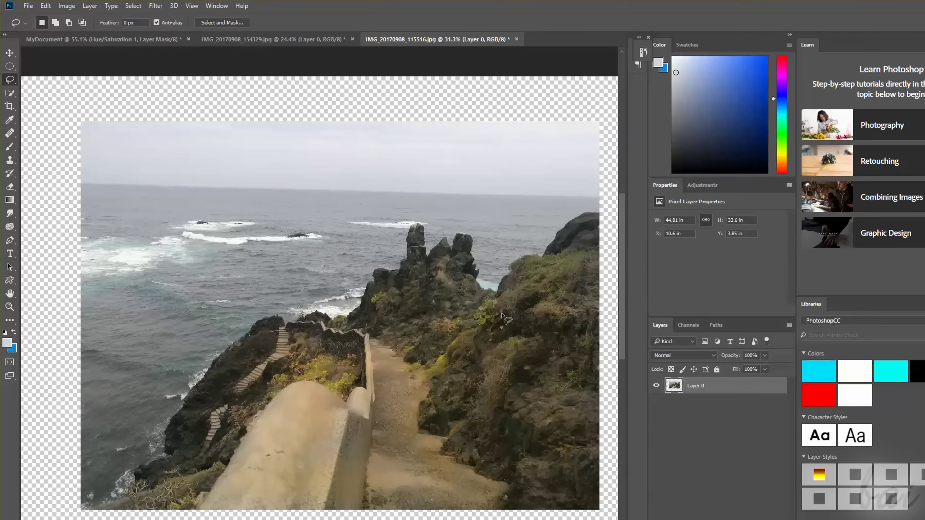
{"action": "left_click", "coordinate": [11, 93]}
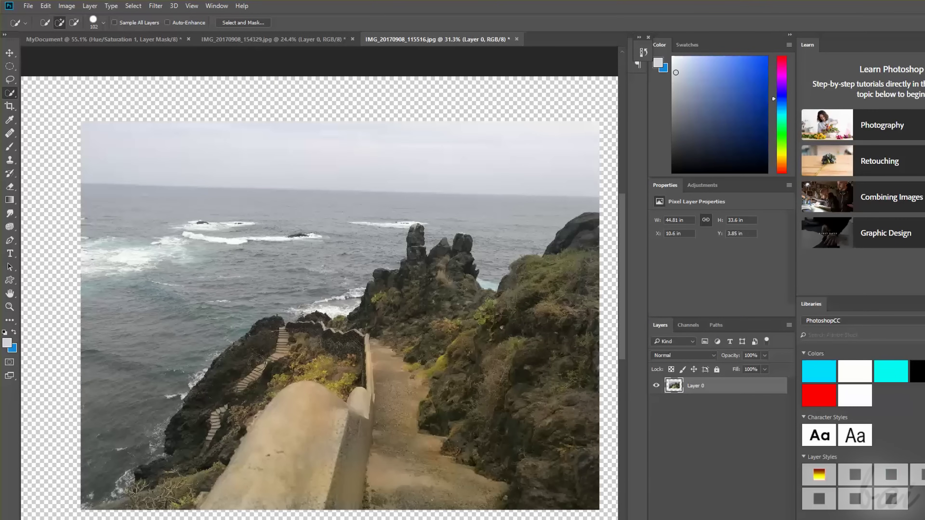
{"action": "mouse_move", "coordinate": [302, 448]}
{"action": "left_mouse_down"}
{"action": "mouse_move", "coordinate": [294, 428]}
{"action": "mouse_move", "coordinate": [279, 452]}
{"action": "mouse_move", "coordinate": [272, 440]}
{"action": "left_mouse_up"}
Step: Cut the wall, paste it as Layer 1 and move it up above the path
{"action": "left_click", "coordinate": [49, 6]}
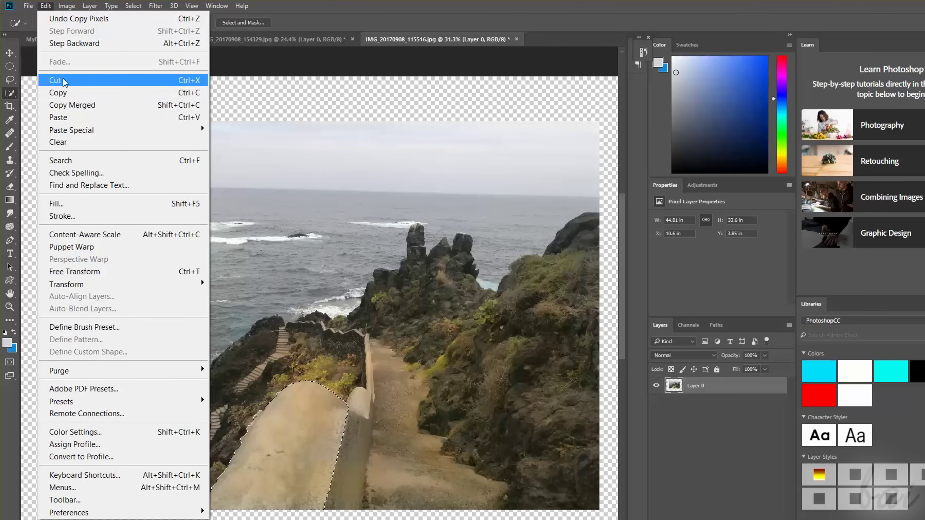
{"action": "left_click", "coordinate": [64, 81]}
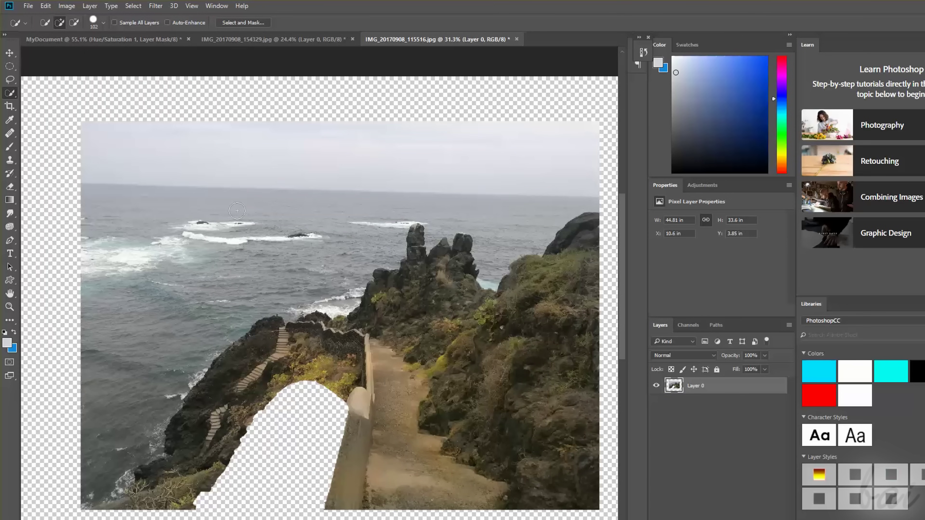
{"action": "left_click", "coordinate": [46, 6]}
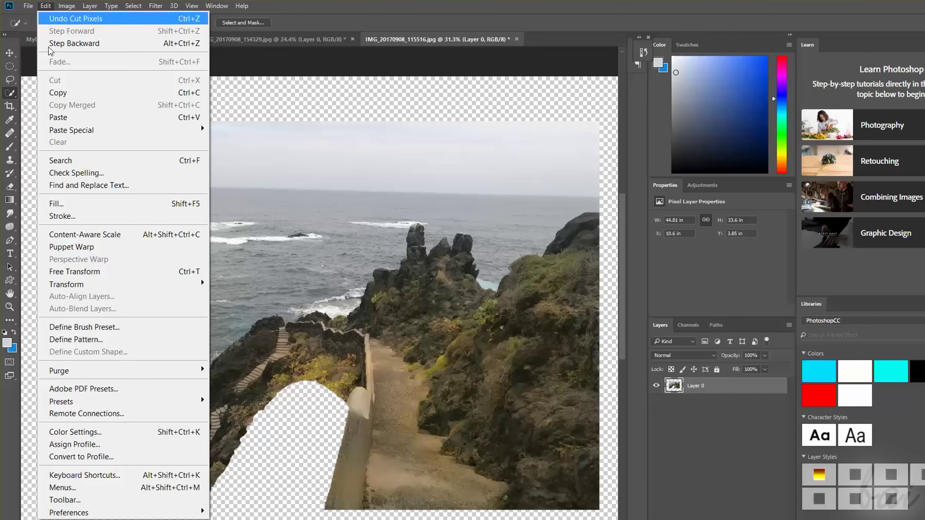
{"action": "left_click", "coordinate": [64, 117]}
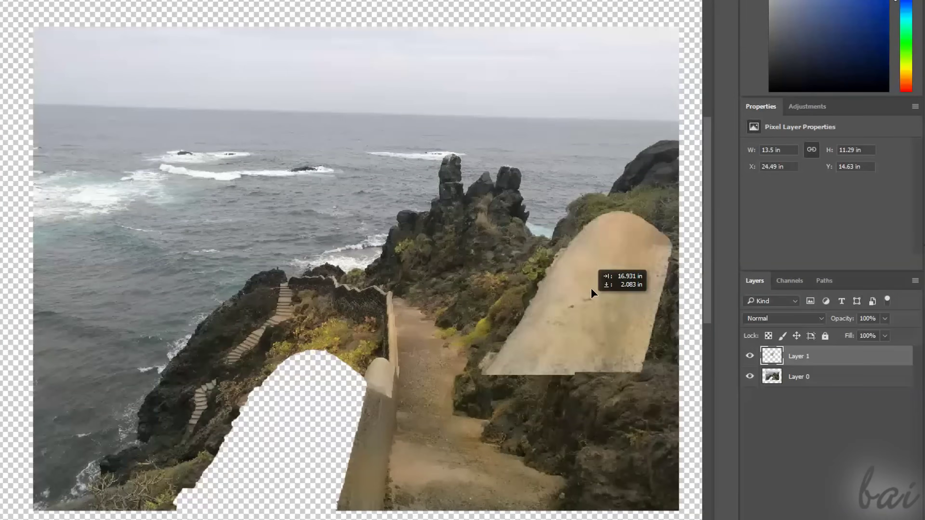
{"action": "left_click_drag", "start_coordinate": [523, 316], "coordinate": [527, 247]}
{"action": "left_click_drag", "start_coordinate": [590, 185], "coordinate": [364, 249]}
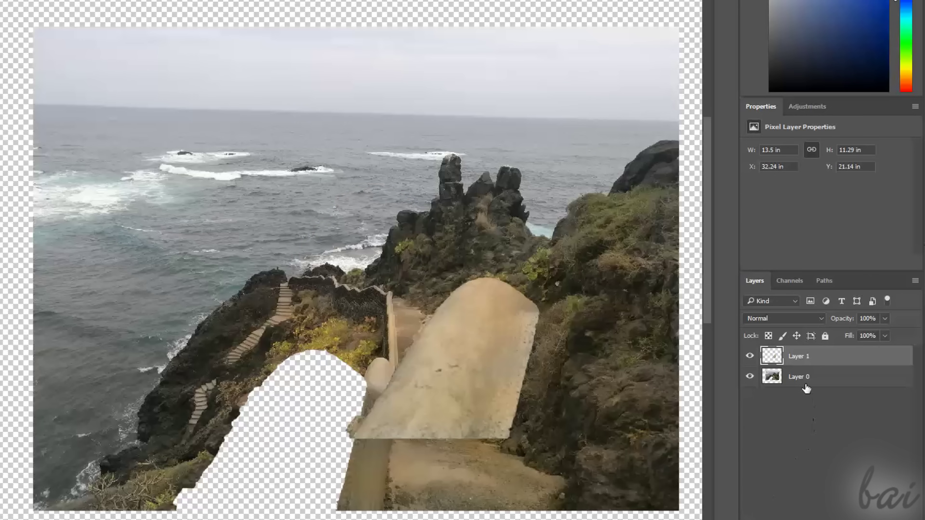
Step: Resize the Layer 0 background photo from its corner with Free Transform
{"action": "left_click", "coordinate": [805, 381]}
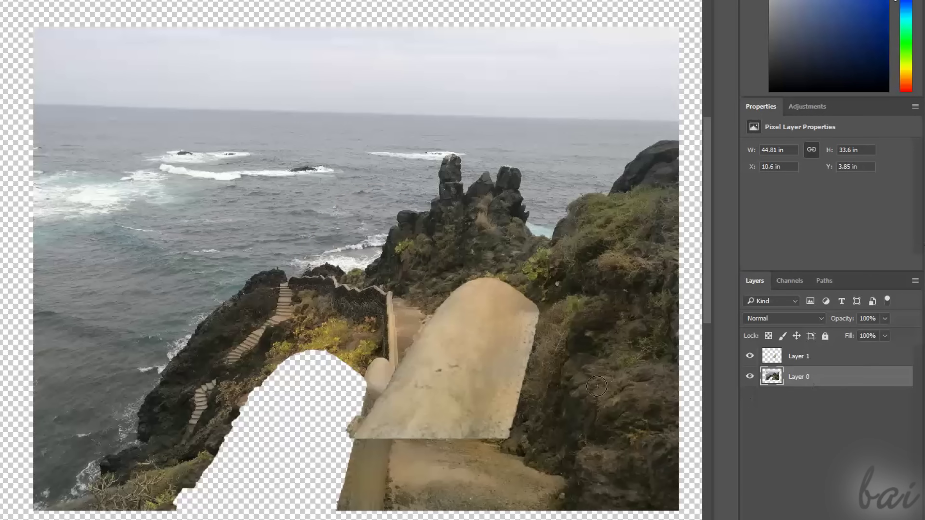
{"action": "key", "text": "ctrl+t"}
{"action": "left_click_drag", "start_coordinate": [33, 27], "coordinate": [143, 129]}
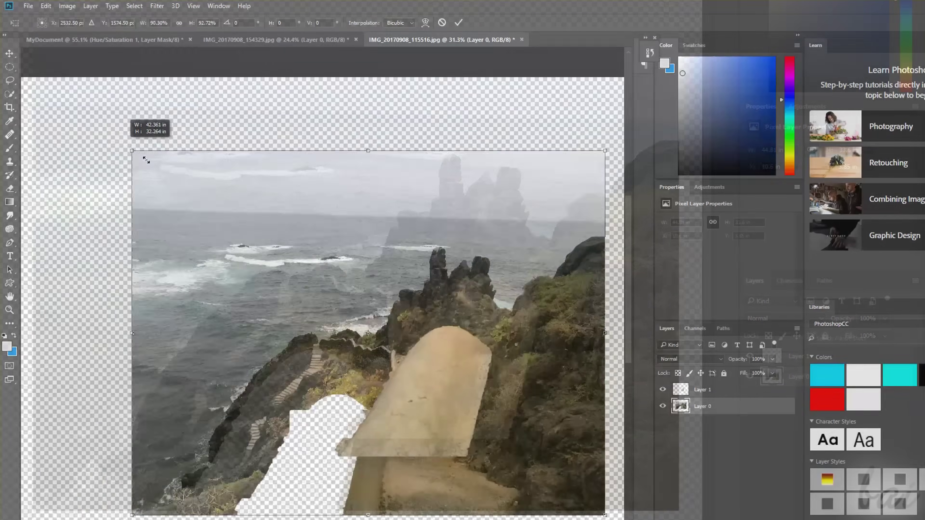
{"action": "left_click_drag", "start_coordinate": [170, 207], "coordinate": [81, 122]}
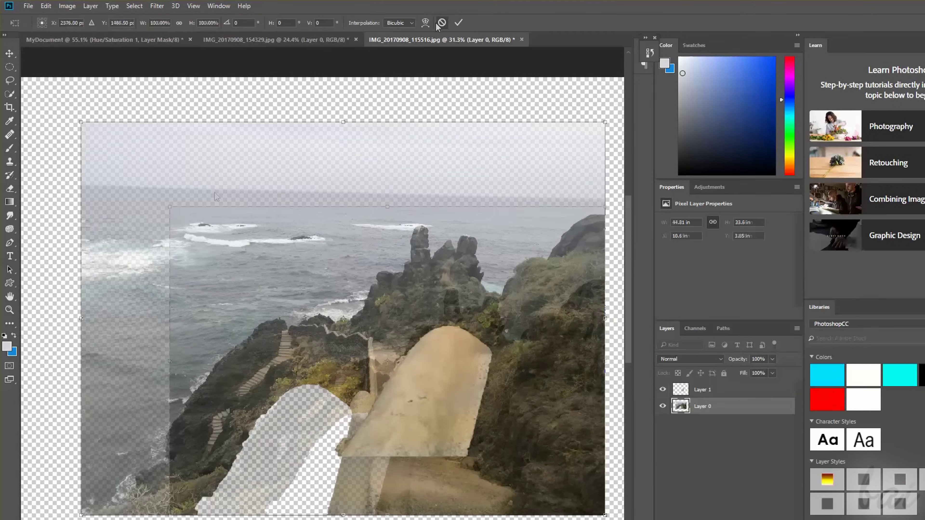
{"action": "key", "text": "Return"}
Step: On Layer 1, enlarge the concrete slab and select a rectangle over the path
{"action": "left_click", "coordinate": [703, 390]}
{"action": "key", "text": "w"}
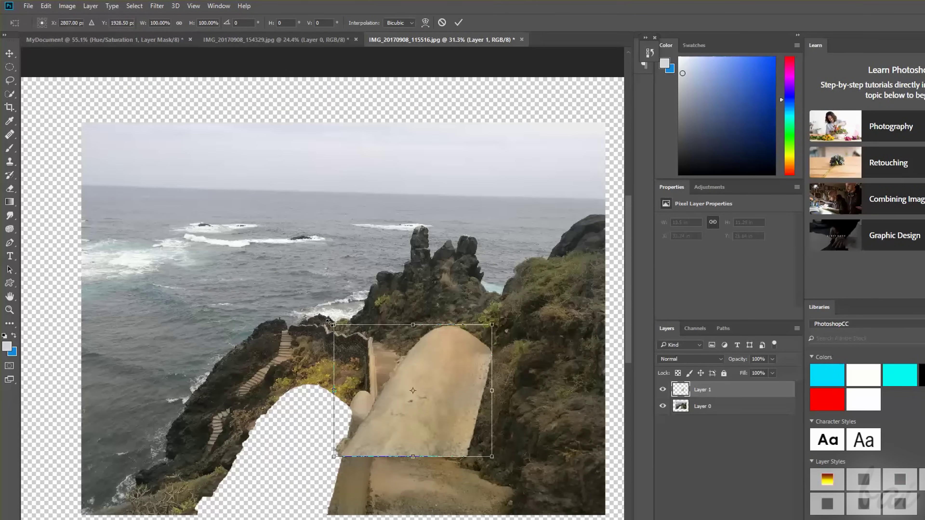
{"action": "left_click_drag", "start_coordinate": [334, 324], "coordinate": [289, 227]}
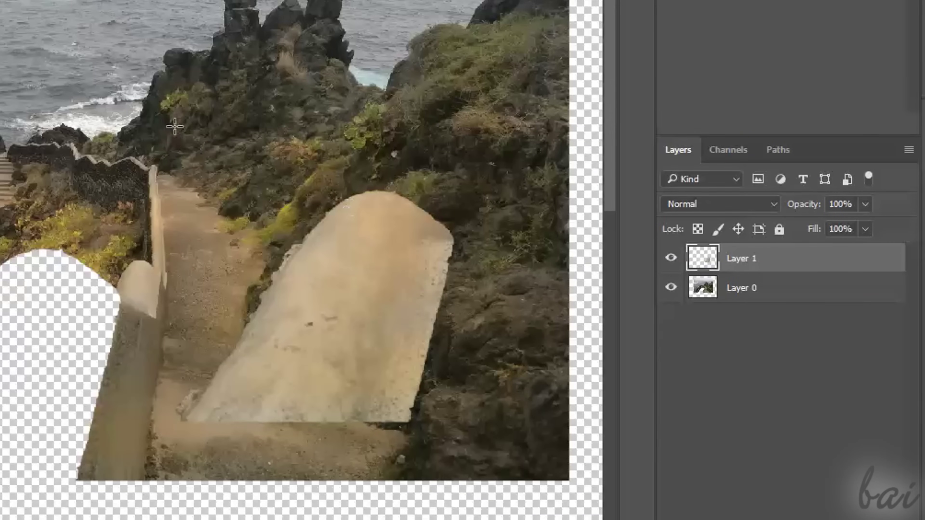
{"action": "left_click_drag", "start_coordinate": [172, 125], "coordinate": [519, 330]}
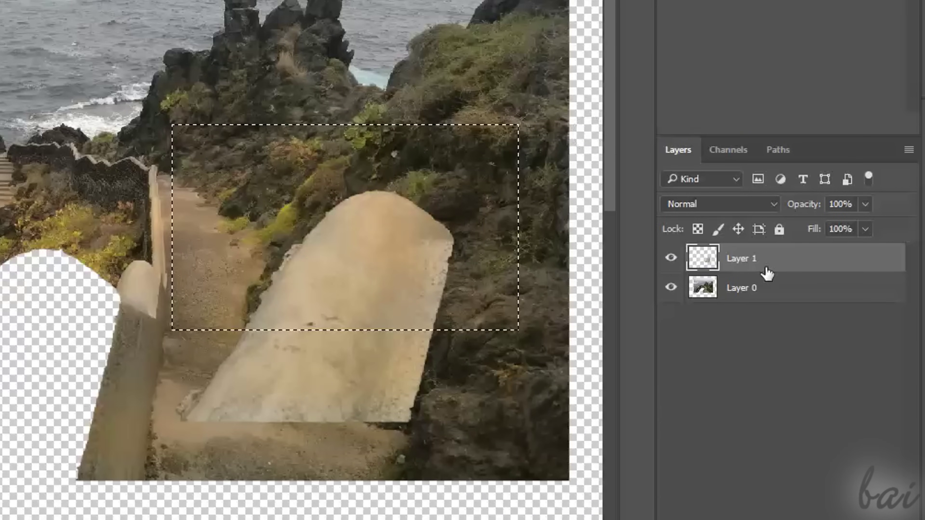
Step: Sample Layer 0 and clone pale strokes across the selection's top half on Layer 1
{"action": "left_click", "coordinate": [765, 291]}
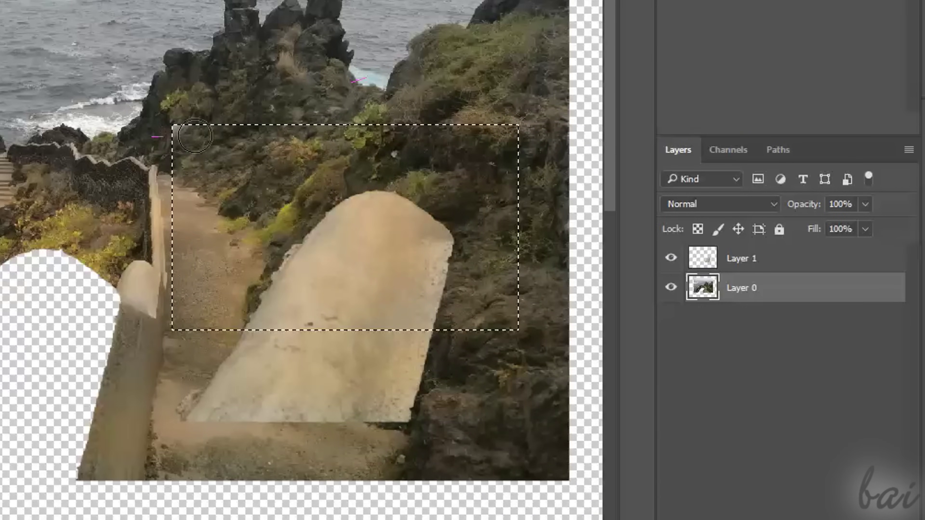
{"action": "mouse_move", "coordinate": [186, 138]}
{"action": "left_mouse_down"}
{"action": "mouse_move", "coordinate": [433, 153]}
{"action": "mouse_move", "coordinate": [320, 271]}
{"action": "mouse_move", "coordinate": [390, 364]}
{"action": "left_mouse_up"}
{"action": "key", "text": "ctrl+z"}
{"action": "left_click", "coordinate": [768, 259]}
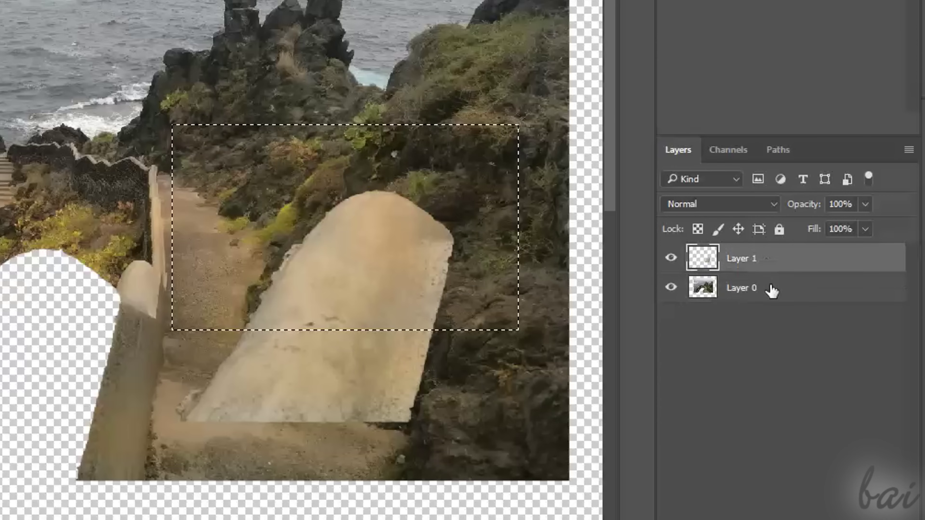
{"action": "mouse_move", "coordinate": [179, 135]}
{"action": "left_mouse_down"}
{"action": "mouse_move", "coordinate": [151, 170]}
{"action": "mouse_move", "coordinate": [429, 356]}
{"action": "left_mouse_up"}
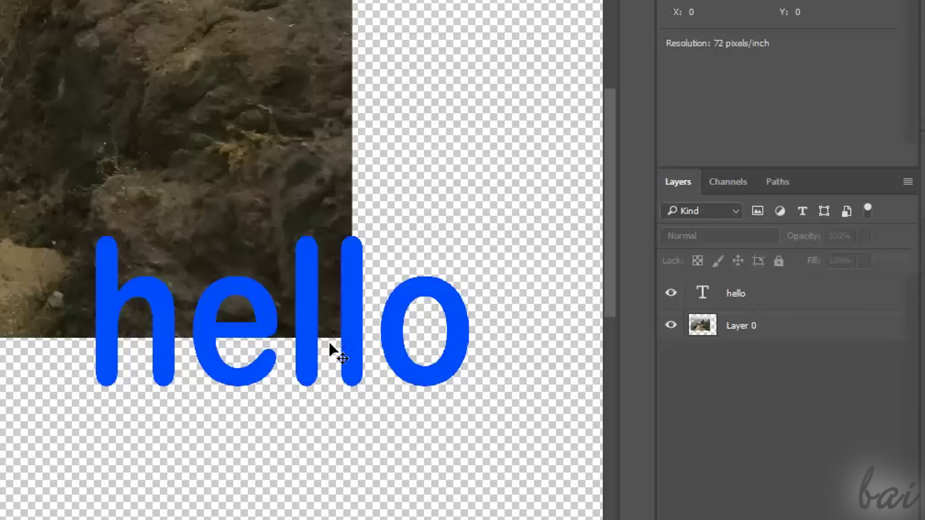
{"action": "left_click", "coordinate": [330, 344]}
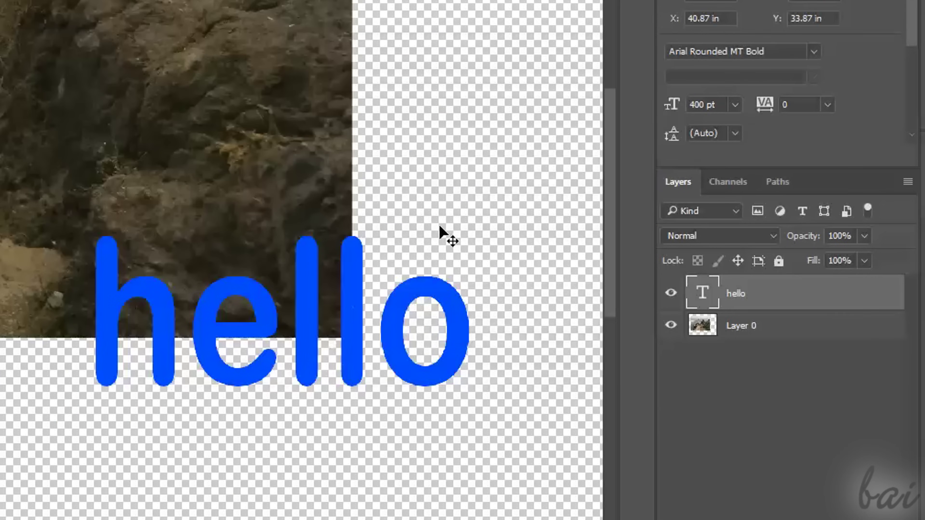
{"action": "left_click", "coordinate": [763, 324]}
{"action": "left_click", "coordinate": [765, 294]}
{"action": "left_click", "coordinate": [671, 293]}
{"action": "left_click", "coordinate": [671, 293]}
{"action": "left_click", "coordinate": [671, 325]}
{"action": "left_click", "coordinate": [671, 324]}
{"action": "left_click_drag", "start_coordinate": [736, 297], "coordinate": [746, 365]}
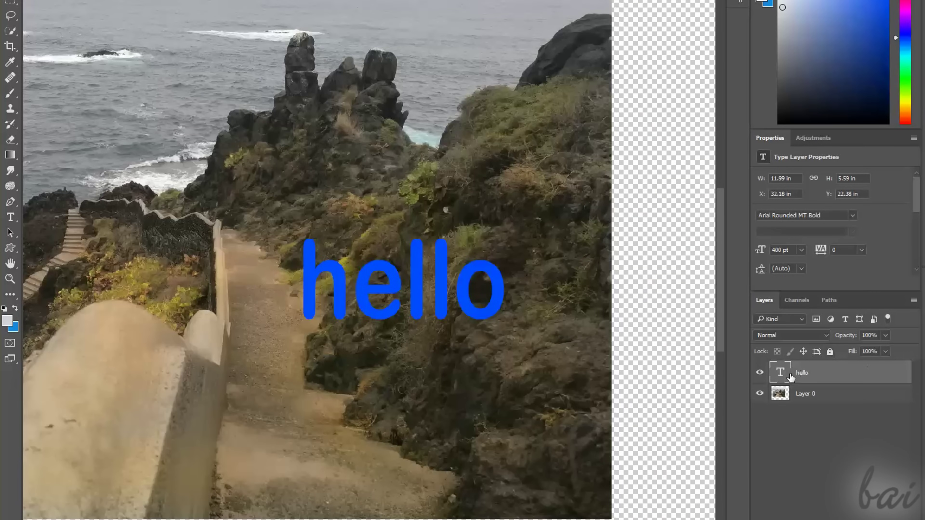
{"action": "left_click", "coordinate": [761, 374]}
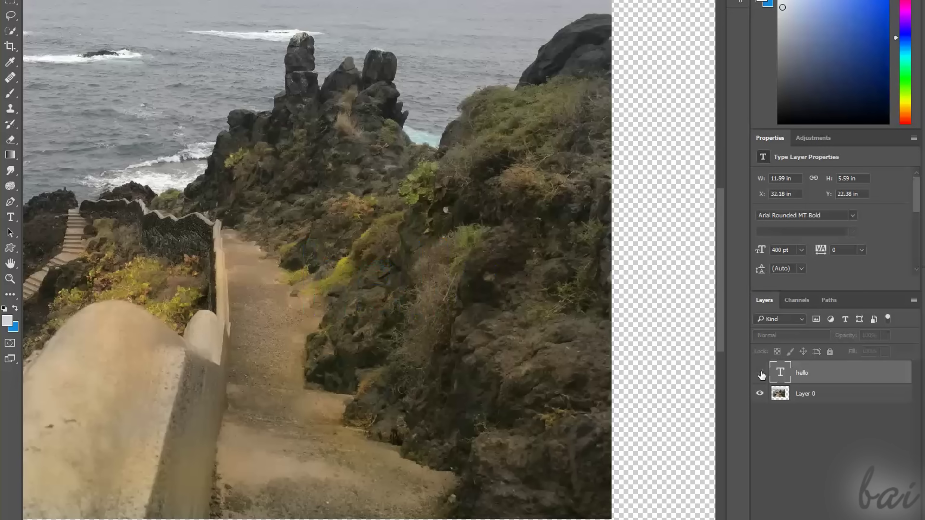
{"action": "left_click", "coordinate": [761, 373]}
{"action": "left_click", "coordinate": [760, 400]}
{"action": "left_click", "coordinate": [763, 392]}
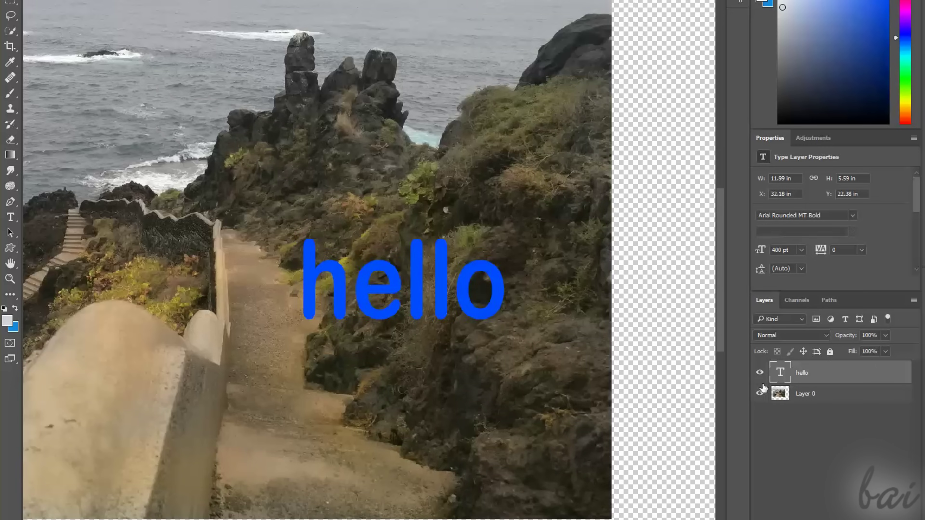
{"action": "left_click", "coordinate": [761, 373]}
{"action": "left_click", "coordinate": [761, 373]}
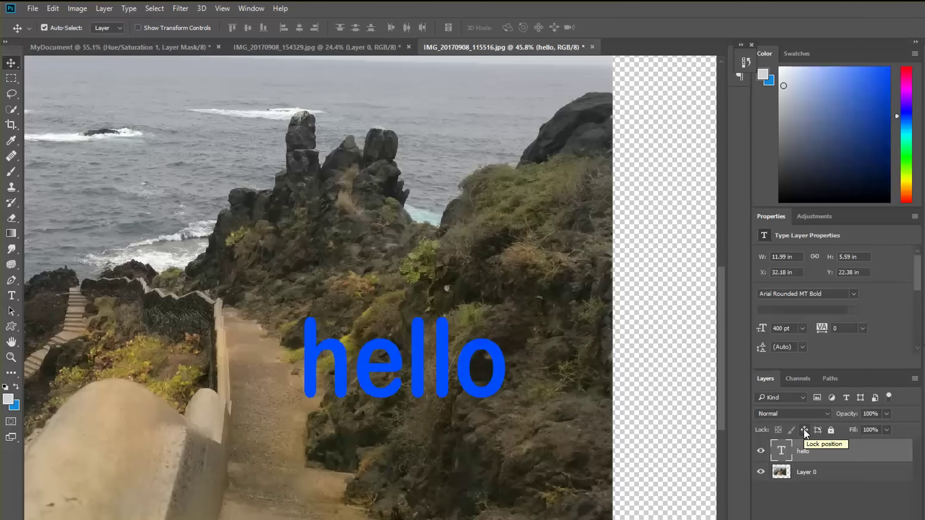
{"action": "left_click", "coordinate": [805, 431]}
{"action": "mouse_move", "coordinate": [447, 388]}
{"action": "left_mouse_down"}
{"action": "mouse_move", "coordinate": [471, 355]}
{"action": "mouse_move", "coordinate": [451, 362]}
{"action": "mouse_move", "coordinate": [461, 393]}
{"action": "left_mouse_up"}
{"action": "left_click", "coordinate": [816, 432]}
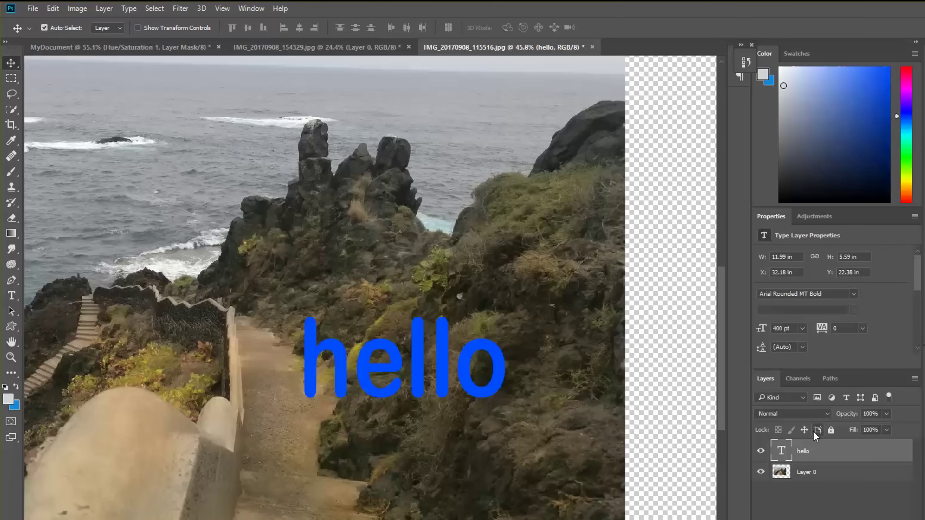
{"action": "left_click", "coordinate": [831, 430]}
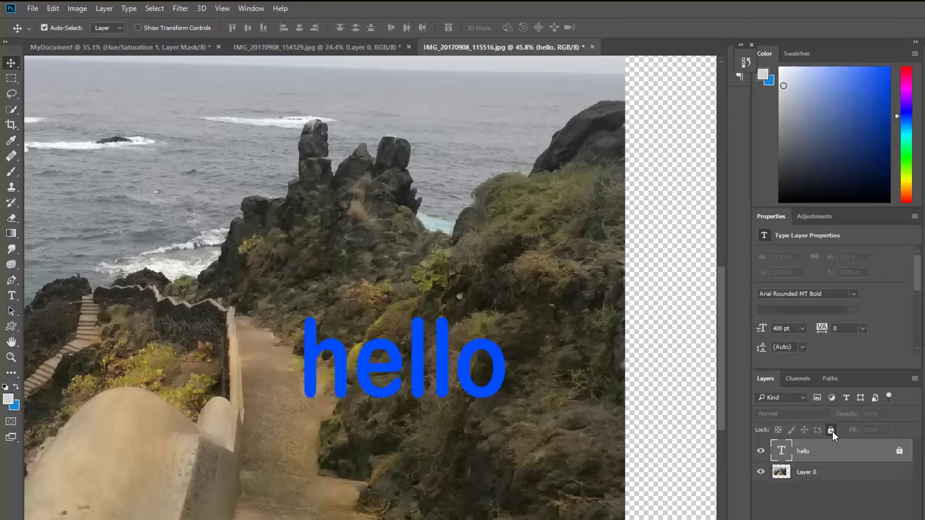
{"action": "left_click", "coordinate": [52, 8]}
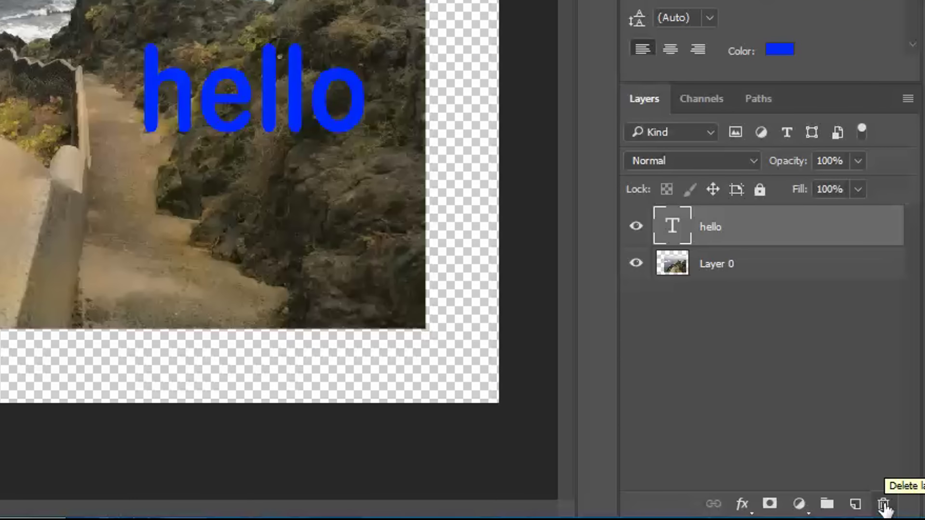
Step: Delete the hello text layer and toggle the photo and red rectangle visibility off and on
{"action": "key", "text": "Delete"}
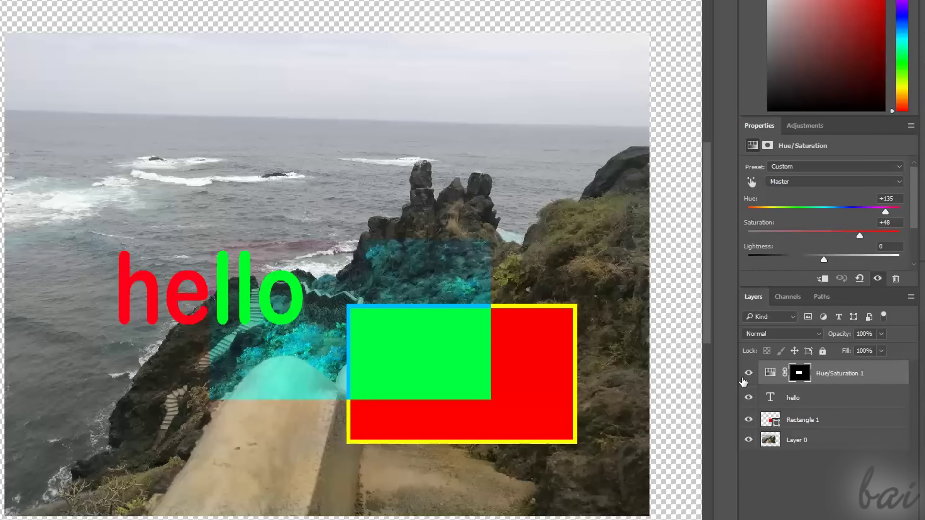
{"action": "left_click", "coordinate": [748, 441]}
{"action": "left_click", "coordinate": [749, 441]}
{"action": "left_click", "coordinate": [748, 441]}
{"action": "left_click", "coordinate": [749, 440]}
{"action": "left_click", "coordinate": [749, 420]}
{"action": "left_click", "coordinate": [748, 420]}
{"action": "left_click", "coordinate": [748, 421]}
{"action": "left_click", "coordinate": [748, 421]}
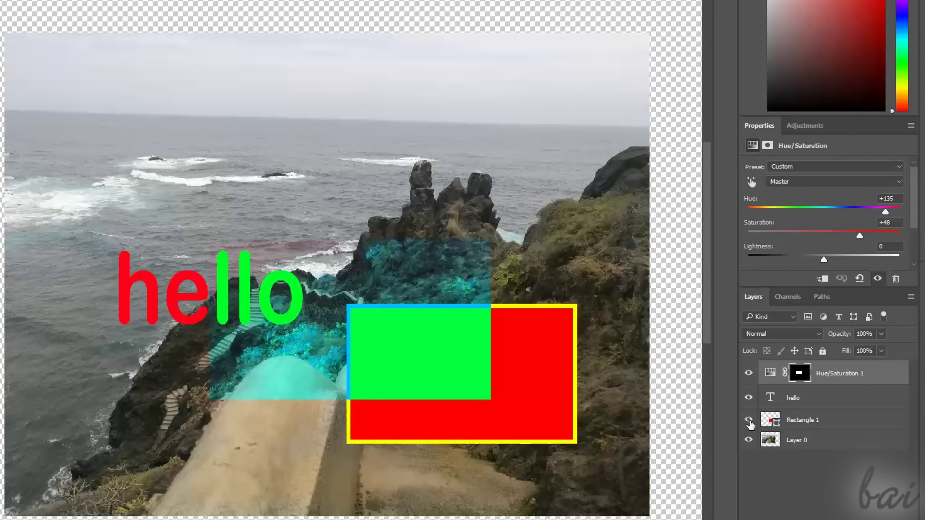
Step: Toggle the hello text and Hue/Saturation 1 visibility, then select Rectangle 1
{"action": "left_click", "coordinate": [748, 399]}
{"action": "left_click", "coordinate": [749, 399]}
{"action": "left_click", "coordinate": [748, 400]}
{"action": "left_click", "coordinate": [750, 375]}
{"action": "left_click", "coordinate": [750, 375]}
{"action": "left_click", "coordinate": [750, 375]}
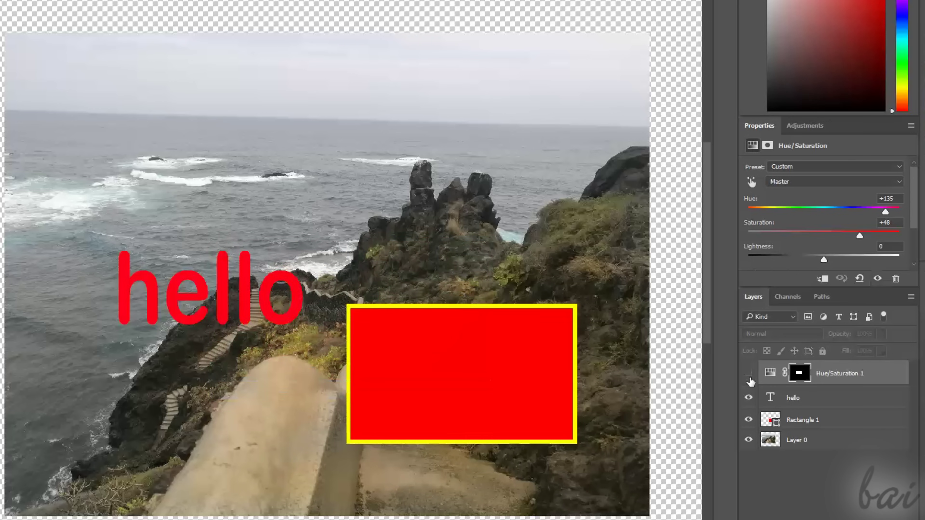
{"action": "left_click", "coordinate": [750, 376]}
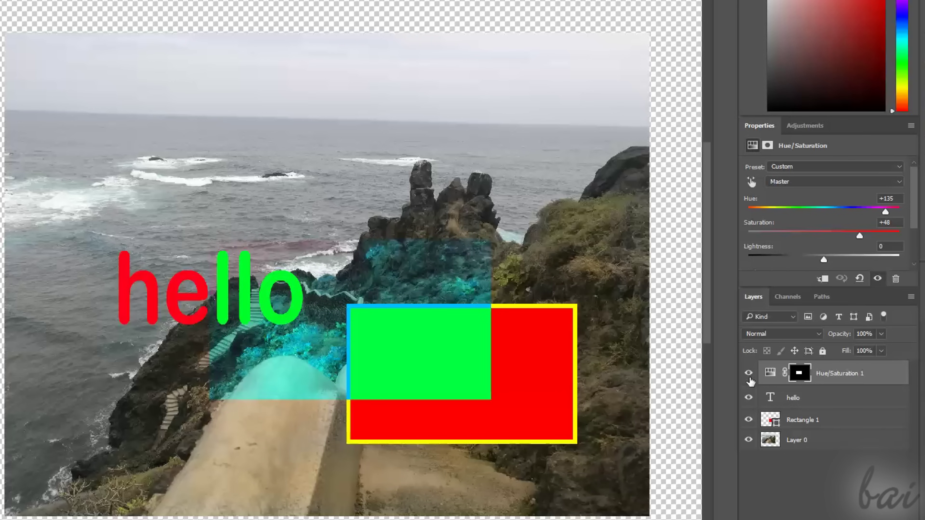
{"action": "left_click", "coordinate": [805, 423]}
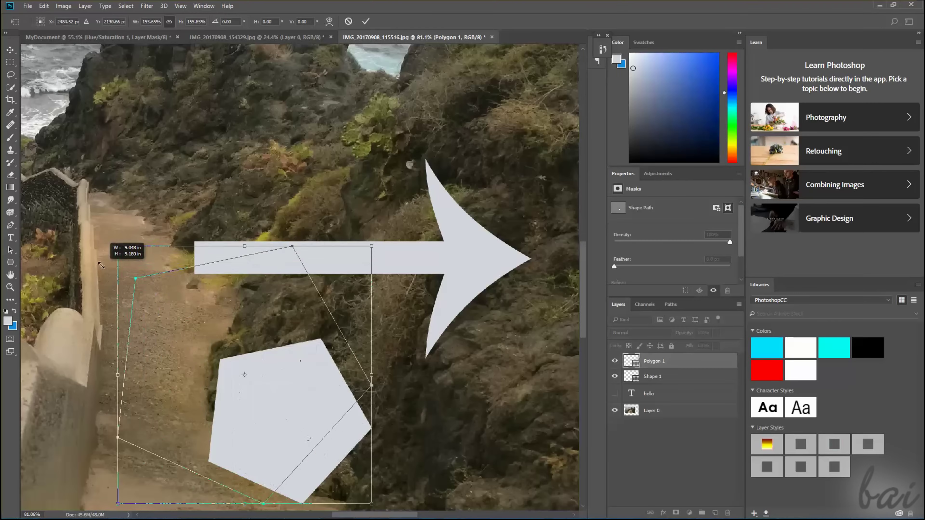
Step: Free-transform the grey pentagon into a larger, flat pointed shape beside the arrow
{"action": "left_click_drag", "start_coordinate": [124, 252], "coordinate": [175, 78]}
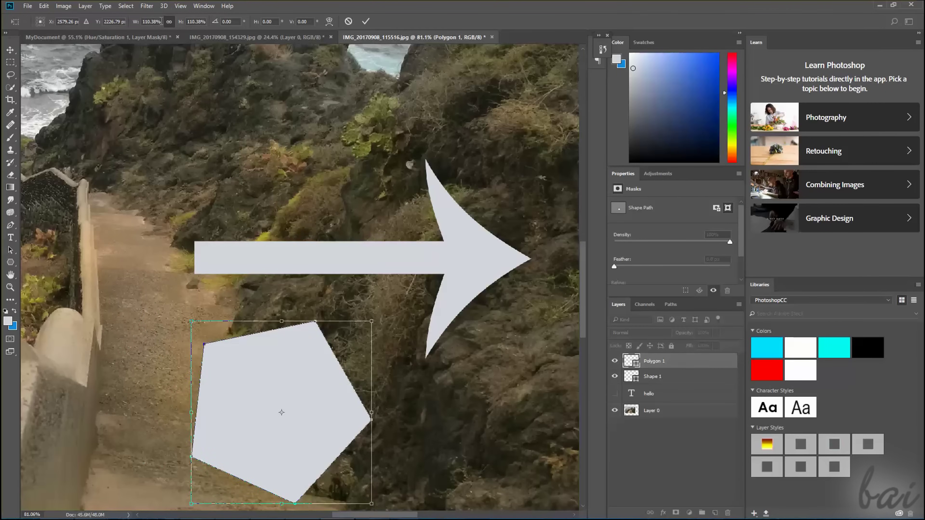
{"action": "left_click_drag", "start_coordinate": [200, 498], "coordinate": [189, 385]}
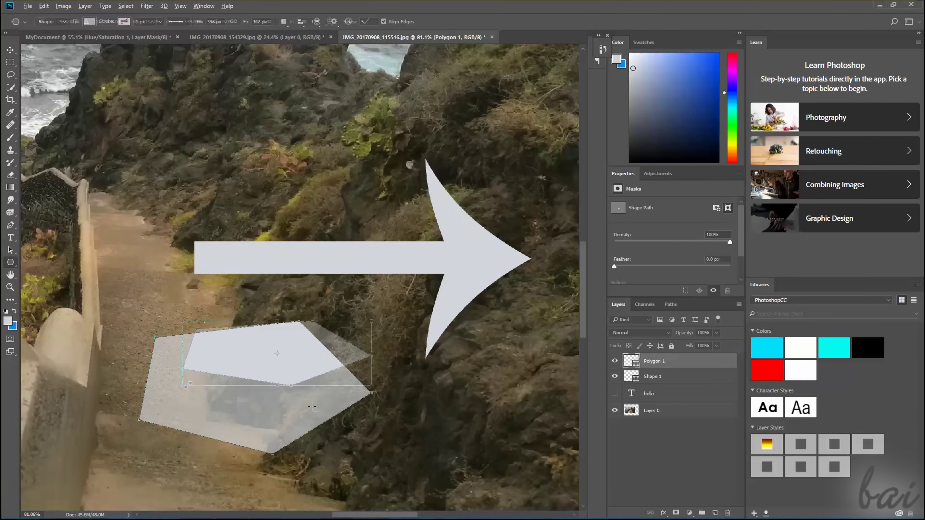
{"action": "scroll", "coordinate": [312, 407], "scroll_direction": "up", "scroll_amount": 5}
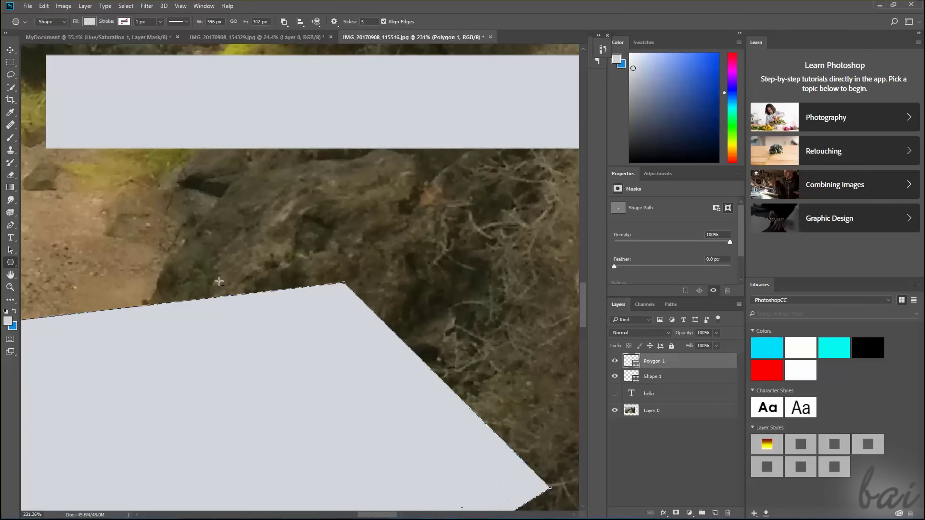
Step: Draw a new grey 1154 x 573 px rectangle over the path with the Rectangle tool
{"action": "scroll", "coordinate": [358, 292], "scroll_direction": "down", "scroll_amount": 3}
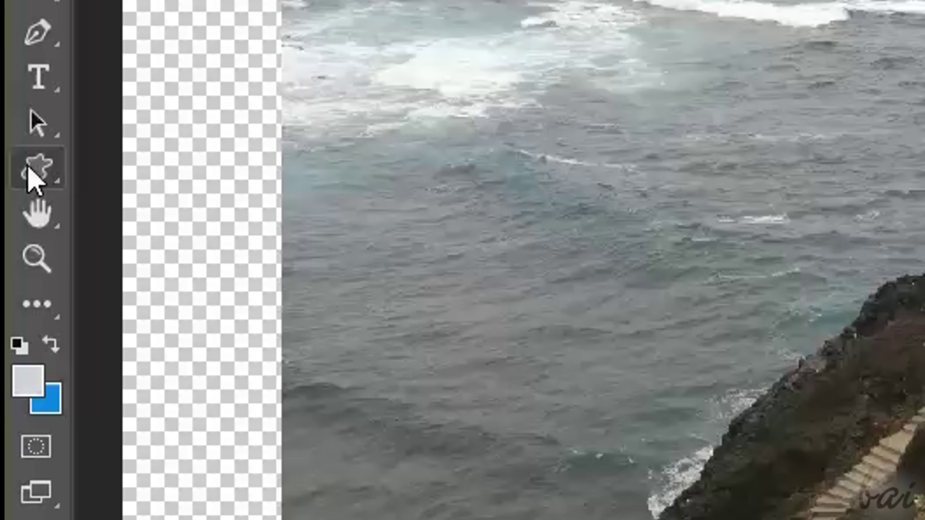
{"action": "left_click", "coordinate": [29, 170]}
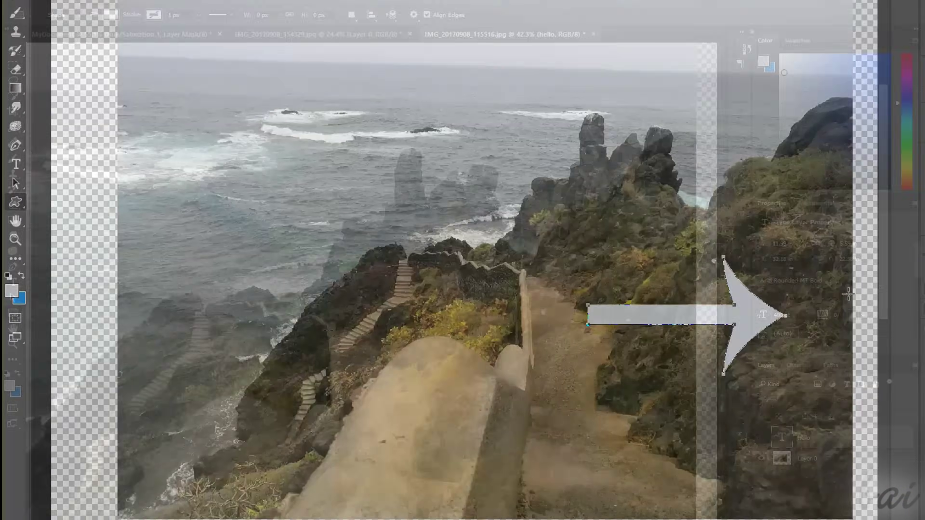
{"action": "left_click_drag", "start_coordinate": [327, 330], "coordinate": [619, 474]}
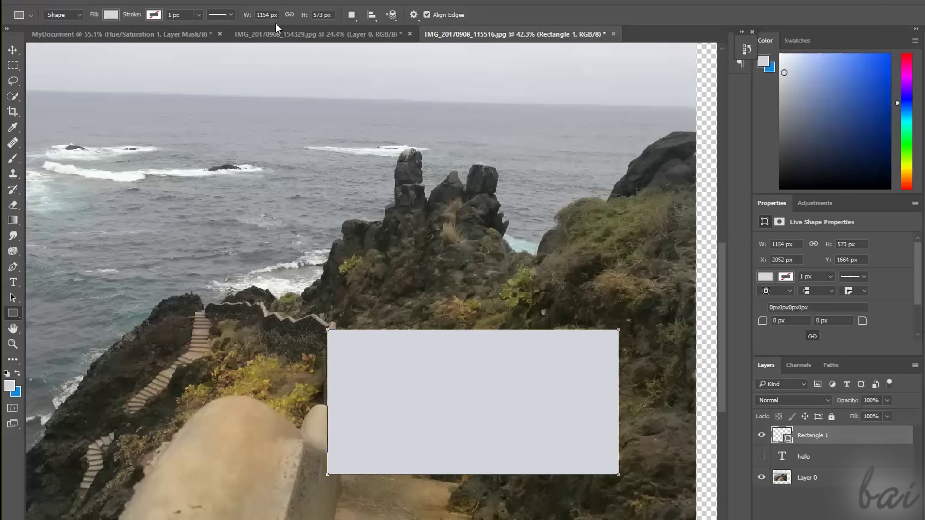
Step: Set the rectangle's height to 700 px and keep its X position at 2000 px
{"action": "left_click", "coordinate": [853, 245]}
{"action": "type", "text": "700"}
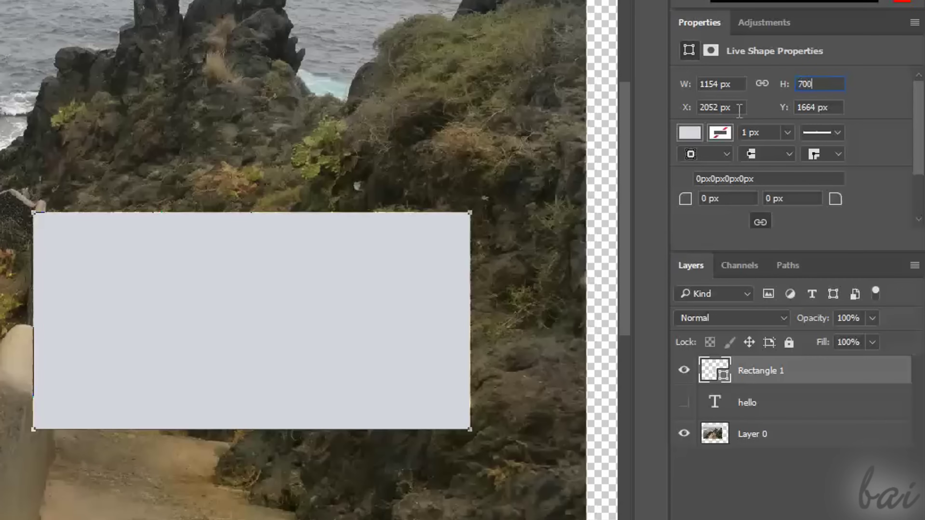
{"action": "key", "text": "Return"}
{"action": "left_click", "coordinate": [739, 108]}
{"action": "type", "text": "2200"}
{"action": "key", "text": "Return"}
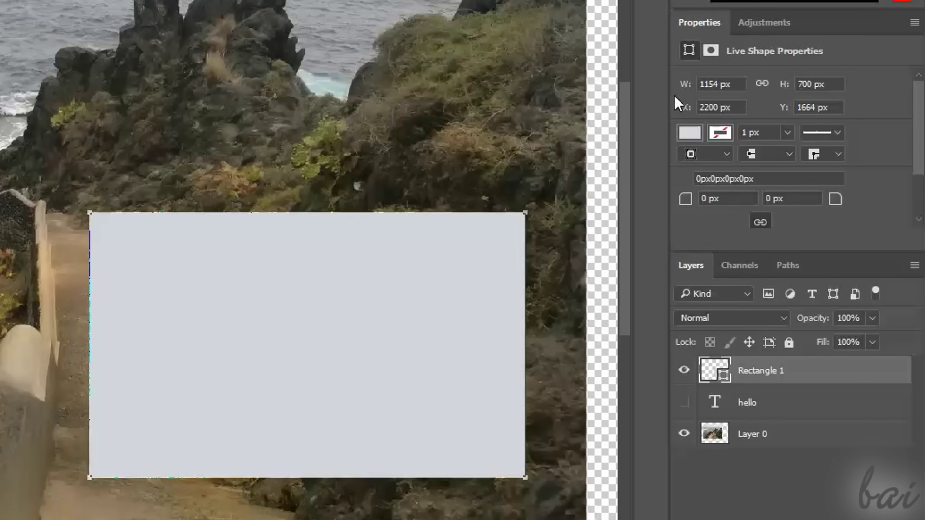
{"action": "key", "text": "ctrl+z"}
Step: Give the rectangle a red fill and a solid yellow border
{"action": "left_click", "coordinate": [689, 133]}
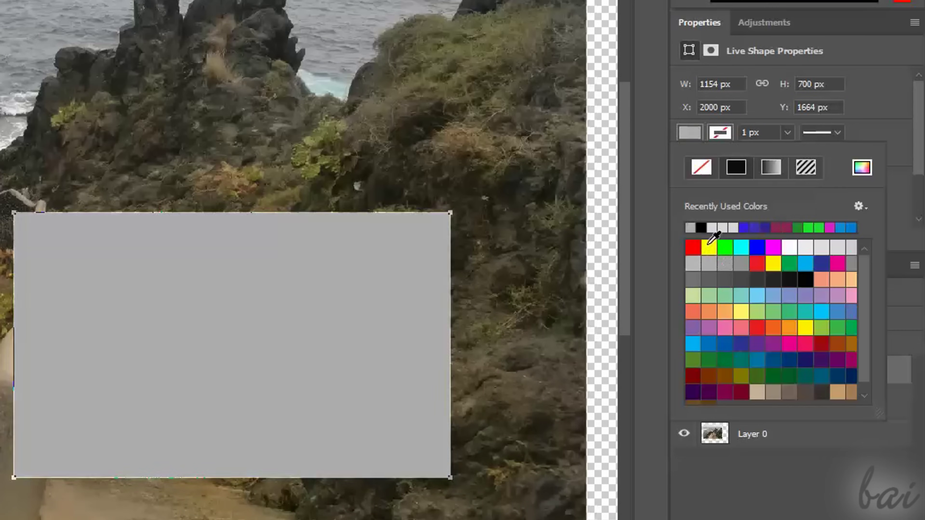
{"action": "left_click", "coordinate": [690, 228]}
{"action": "double_click", "coordinate": [692, 247]}
{"action": "left_click", "coordinate": [720, 132]}
{"action": "left_click", "coordinate": [736, 167]}
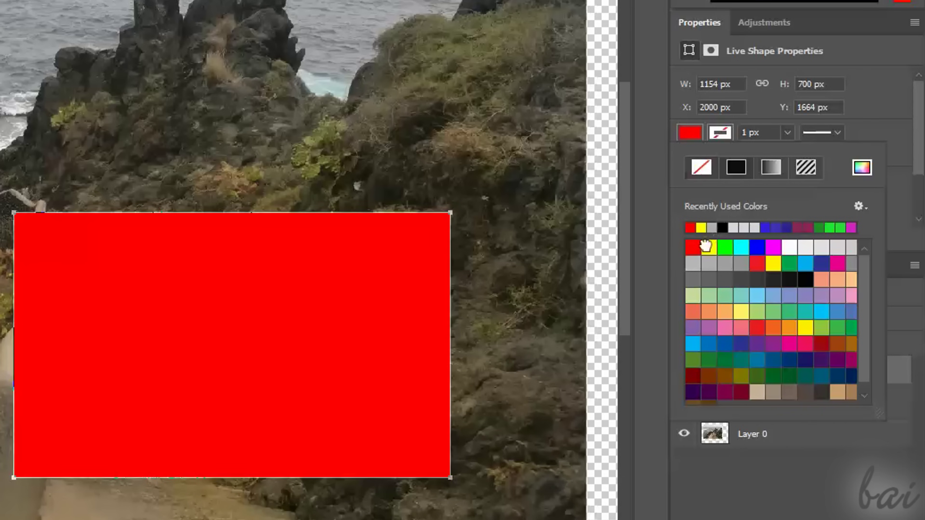
{"action": "left_click", "coordinate": [712, 248]}
Step: Make the border 20.46 px wide with a dotted line style
{"action": "left_click", "coordinate": [788, 132]}
{"action": "mouse_move", "coordinate": [797, 153]}
{"action": "left_mouse_down"}
{"action": "mouse_move", "coordinate": [830, 151]}
{"action": "mouse_move", "coordinate": [813, 153]}
{"action": "left_mouse_up"}
{"action": "left_click", "coordinate": [837, 132]}
{"action": "left_click", "coordinate": [781, 217]}
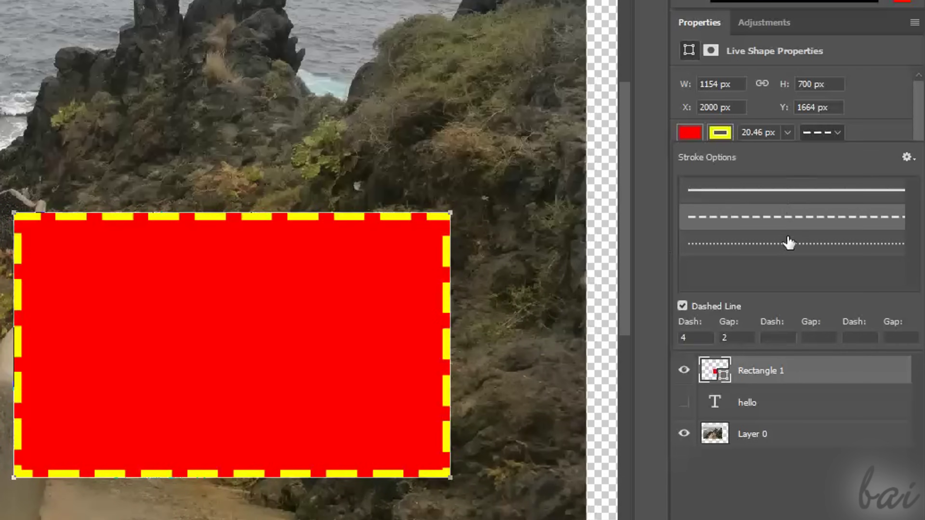
{"action": "left_click", "coordinate": [791, 244]}
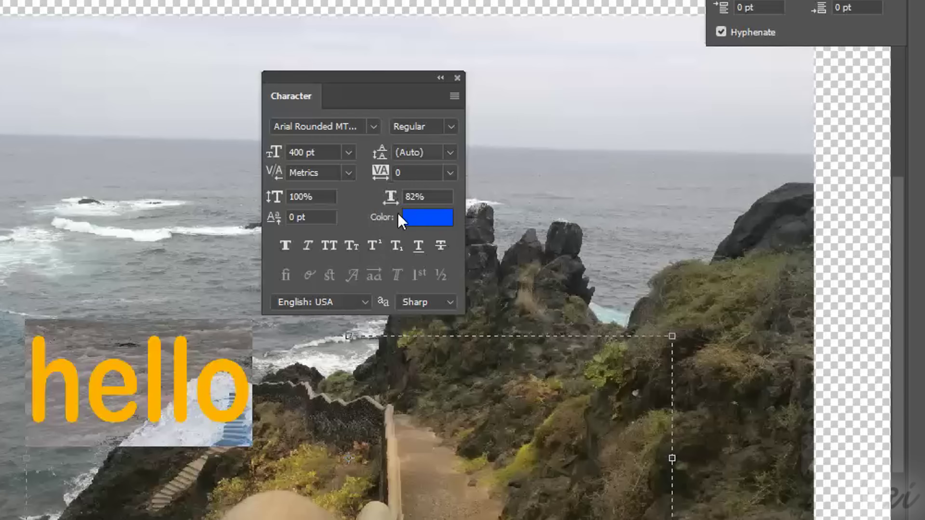
Step: Adjust the hello text colour in the Text Color picker
{"action": "left_click", "coordinate": [404, 219]}
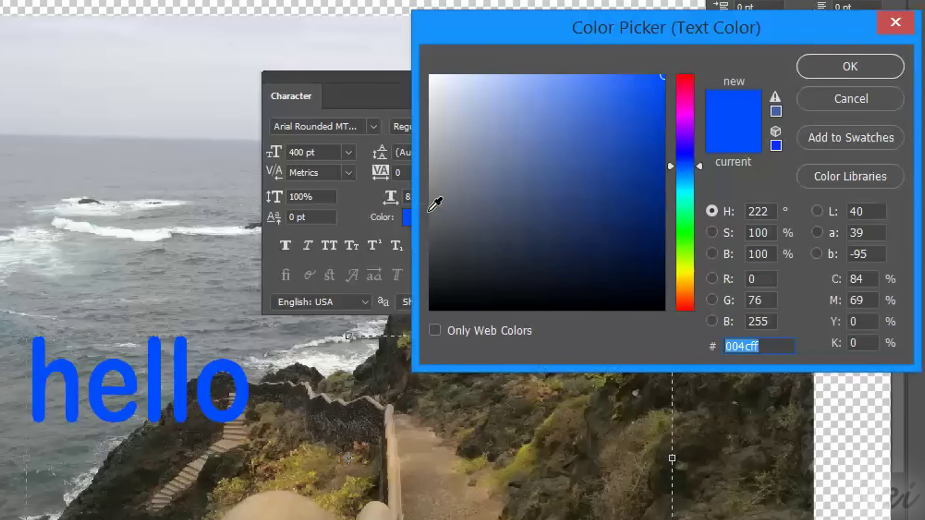
{"action": "left_click_drag", "start_coordinate": [693, 97], "coordinate": [680, 280]}
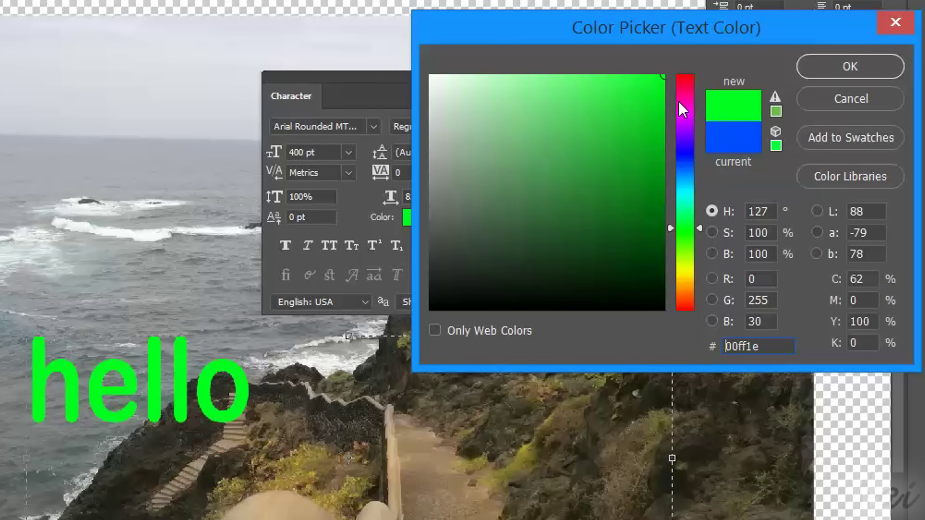
{"action": "left_click_drag", "start_coordinate": [682, 109], "coordinate": [687, 90]}
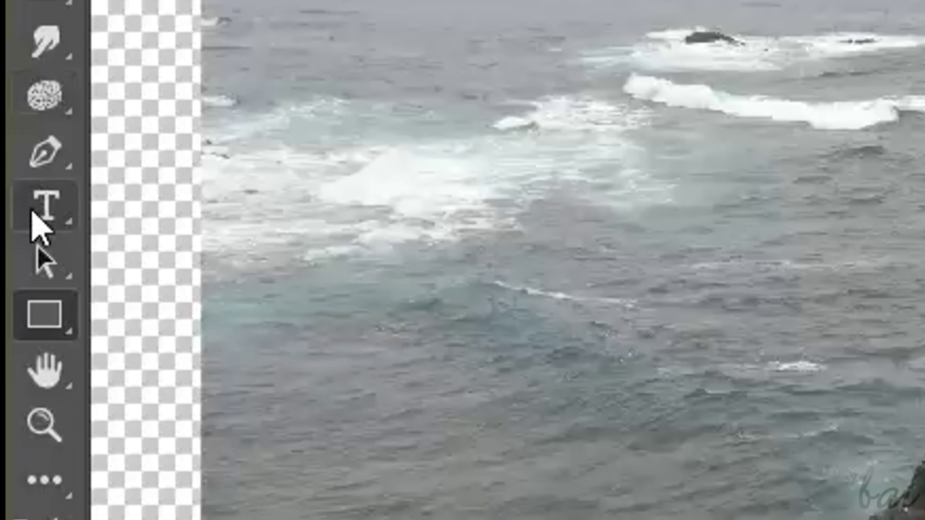
Step: Draw a text box over the sea and type 'hello' in blue Arial Rounded MT Bold
{"action": "right_click", "coordinate": [33, 210]}
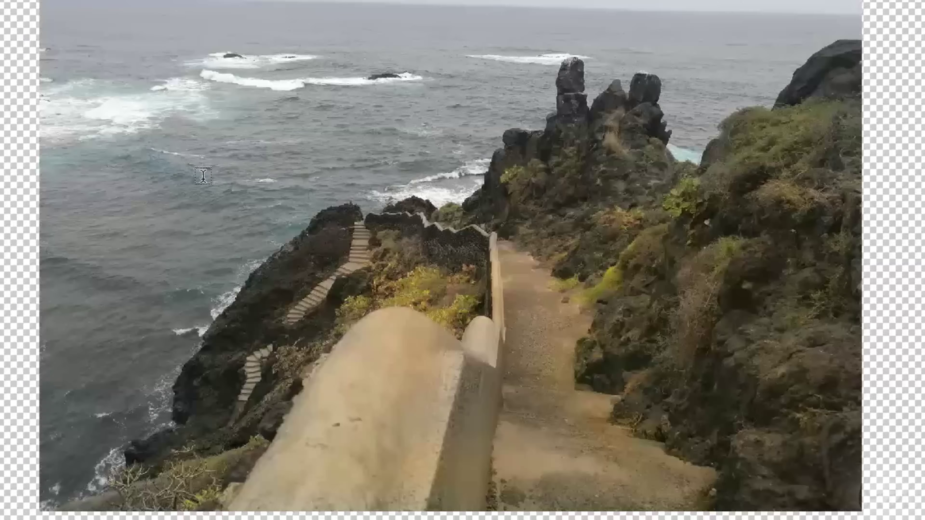
{"action": "left_click_drag", "start_coordinate": [178, 173], "coordinate": [796, 434]}
{"action": "left_click_drag", "start_coordinate": [178, 173], "coordinate": [377, 251]}
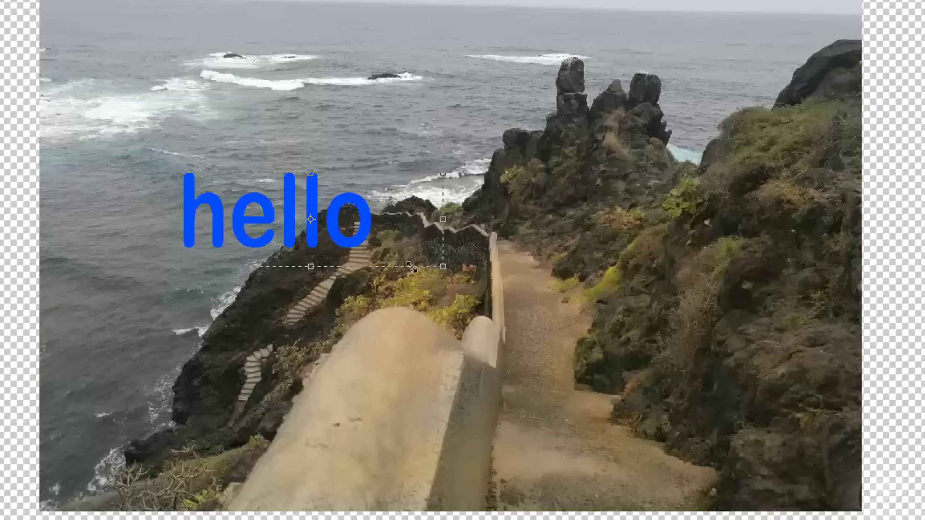
{"action": "key", "text": "BackSpace"}
{"action": "type", "text": "o"}
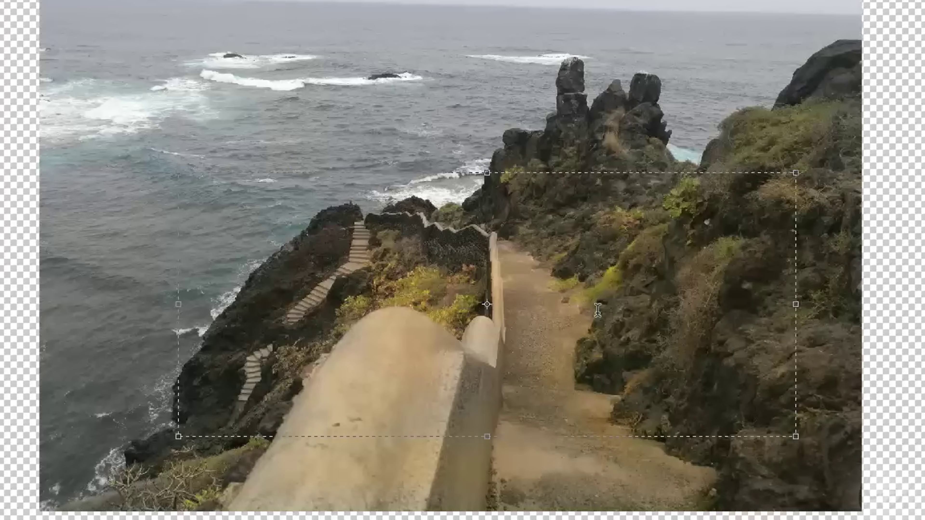
{"action": "type", "text": "hello"}
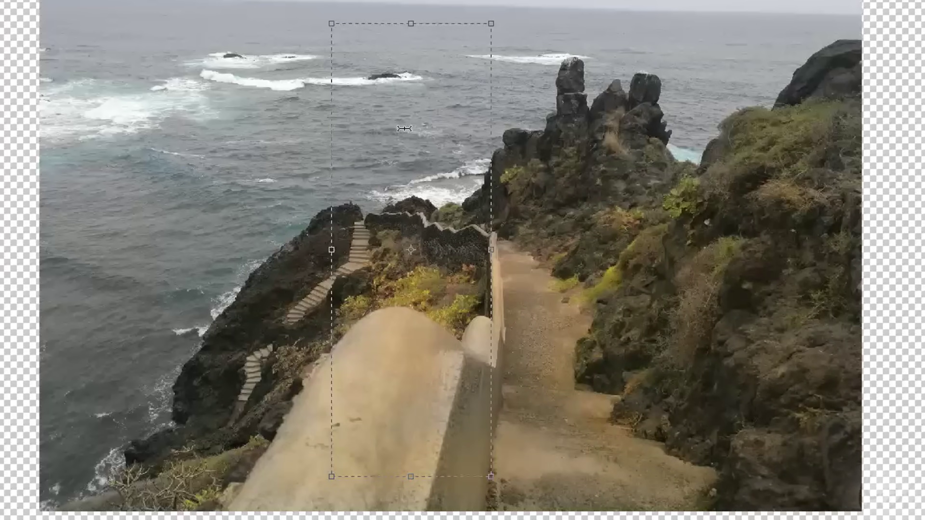
{"action": "type", "text": "hello"}
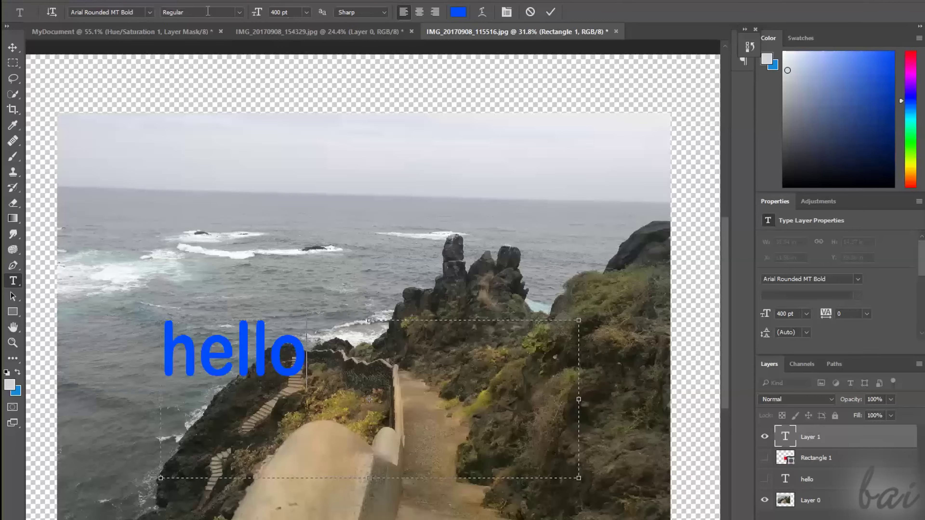
Step: In the Character panel, set the hello text to 500 pt with 100% vertical scale
{"action": "left_click", "coordinate": [248, 1]}
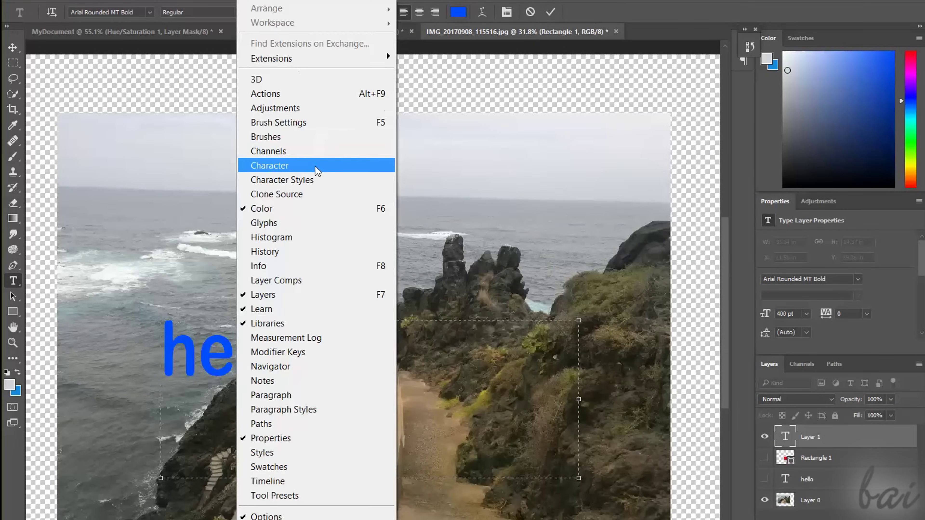
{"action": "left_click", "coordinate": [290, 165]}
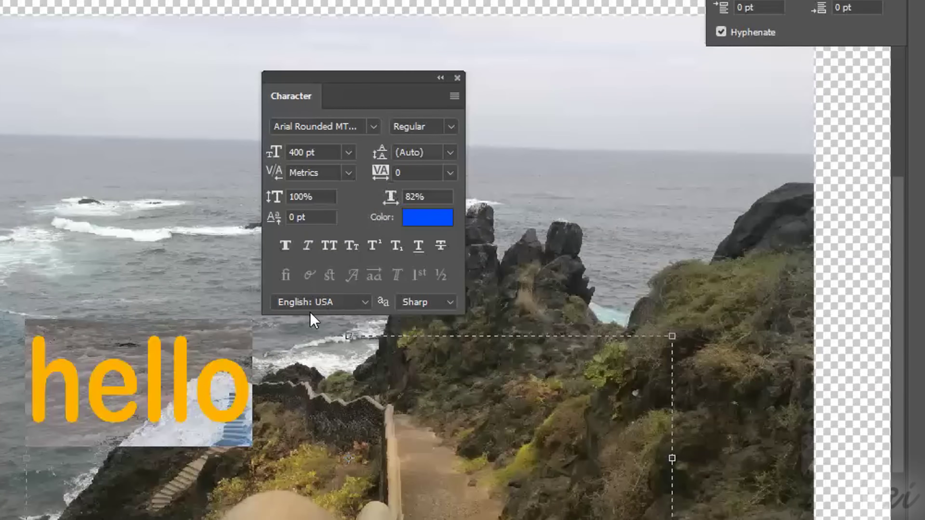
{"action": "left_click", "coordinate": [403, 219]}
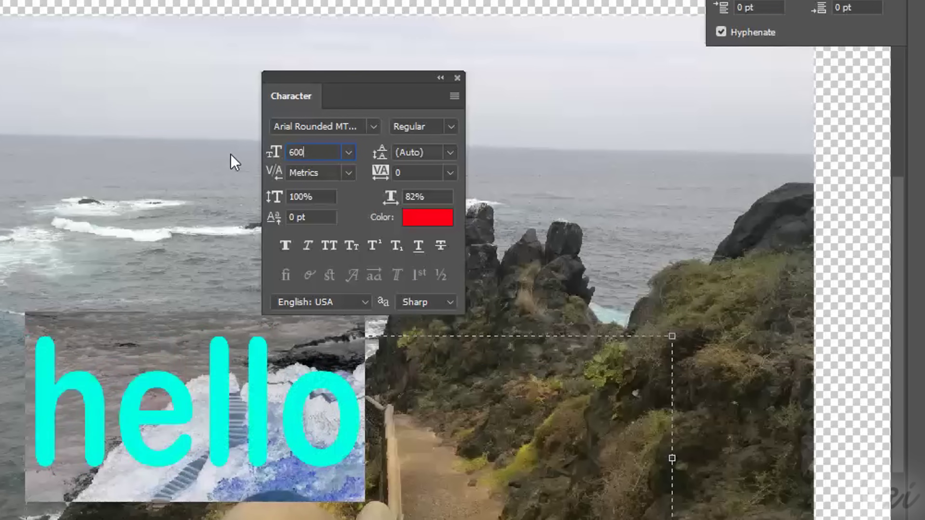
{"action": "type", "text": "600"}
{"action": "left_click", "coordinate": [299, 197]}
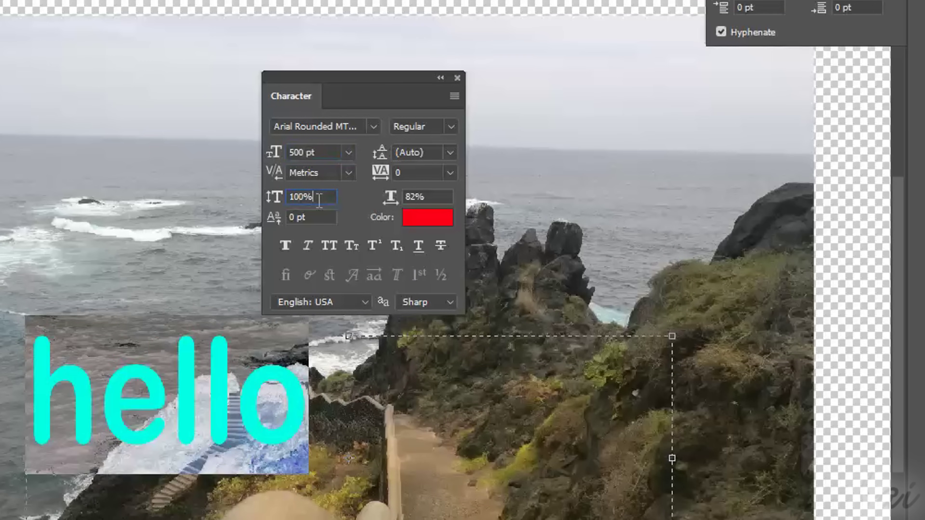
{"action": "type", "text": "150"}
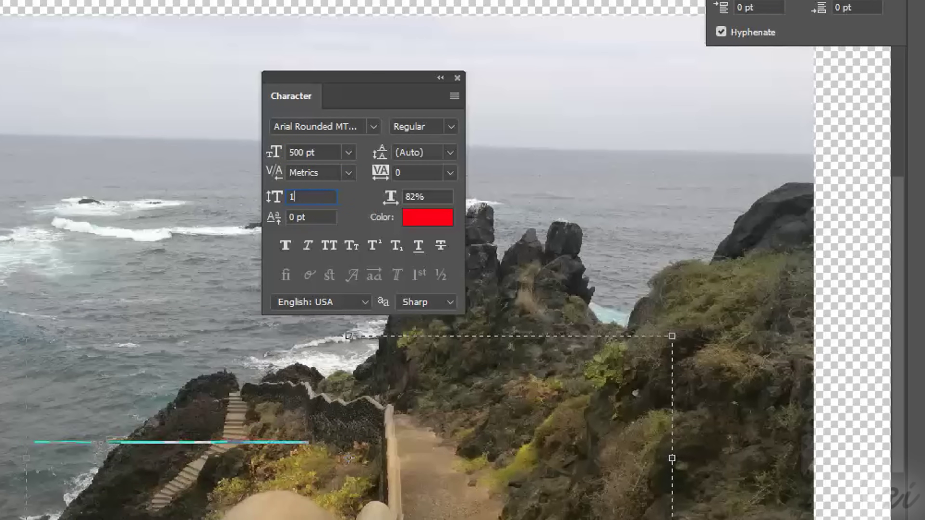
{"action": "key", "text": "BackSpace"}
{"action": "key", "text": "BackSpace"}
{"action": "type", "text": "00"}
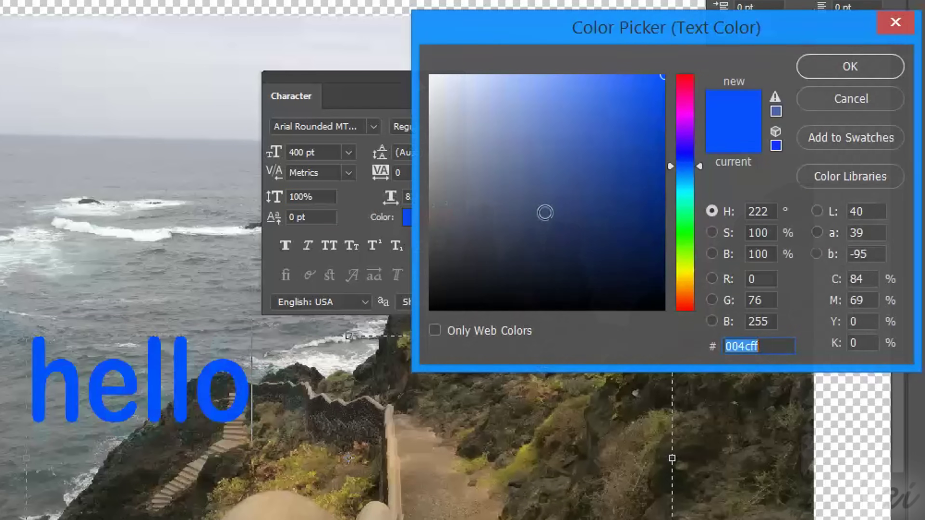
Step: Change the text colour to pure red #ff0000 and commit the text
{"action": "left_click_drag", "start_coordinate": [690, 134], "coordinate": [687, 74]}
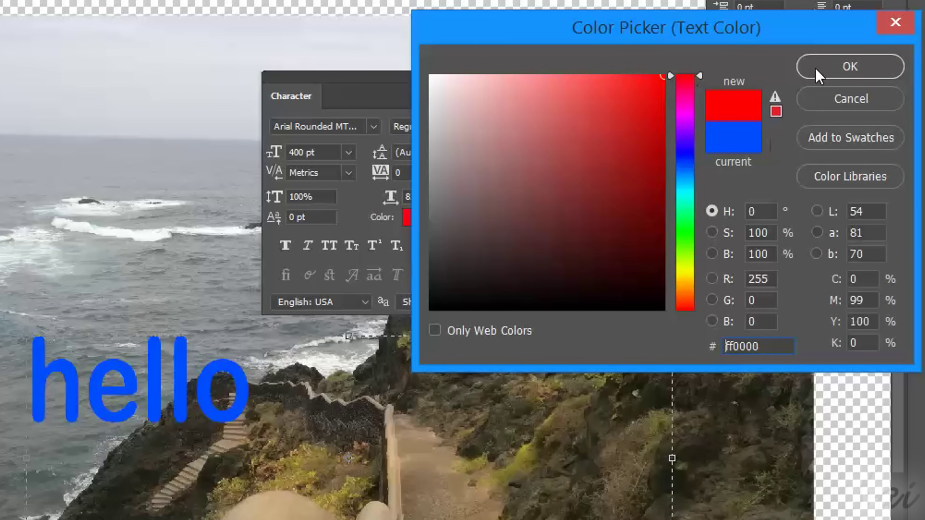
{"action": "left_click", "coordinate": [820, 72]}
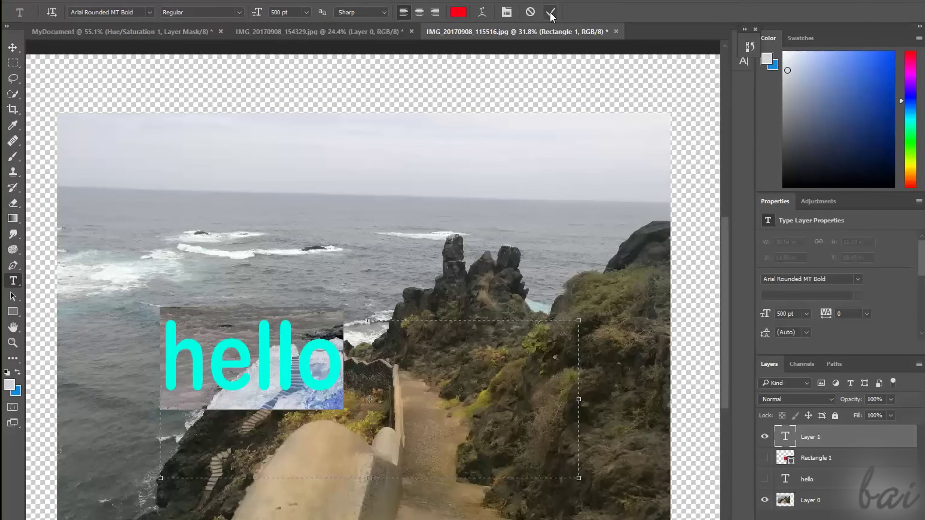
{"action": "left_click", "coordinate": [552, 13]}
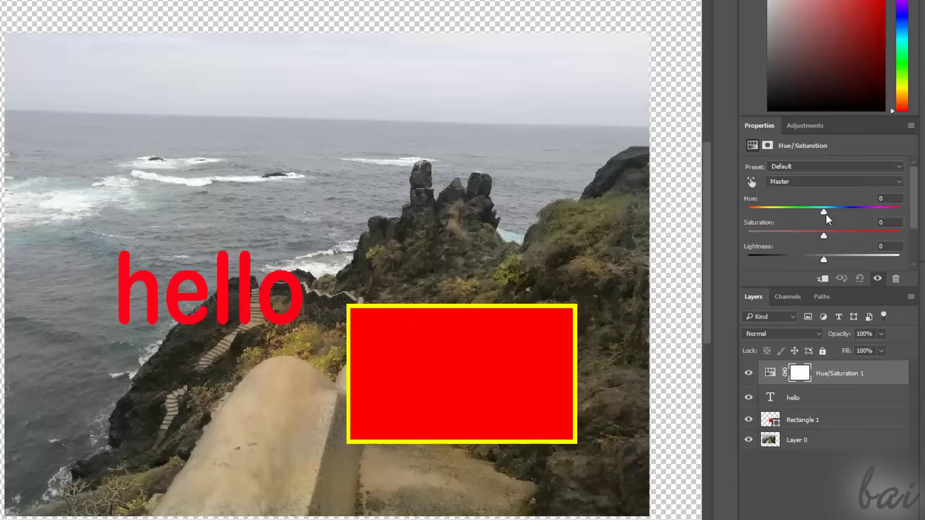
Step: Add a Hue/Saturation adjustment layer and raise its Saturation across the whole photo
{"action": "left_click_drag", "start_coordinate": [824, 235], "coordinate": [848, 207]}
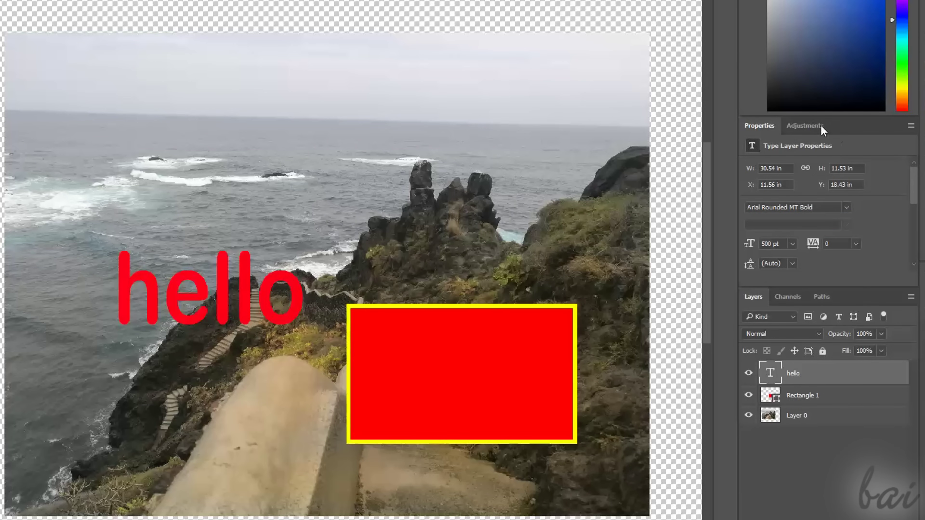
{"action": "left_click", "coordinate": [824, 128]}
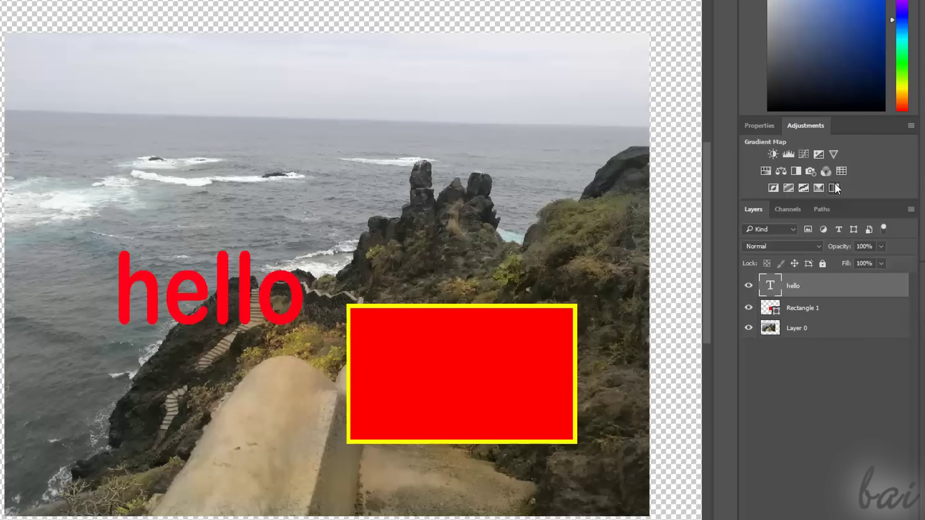
{"action": "left_click", "coordinate": [766, 171]}
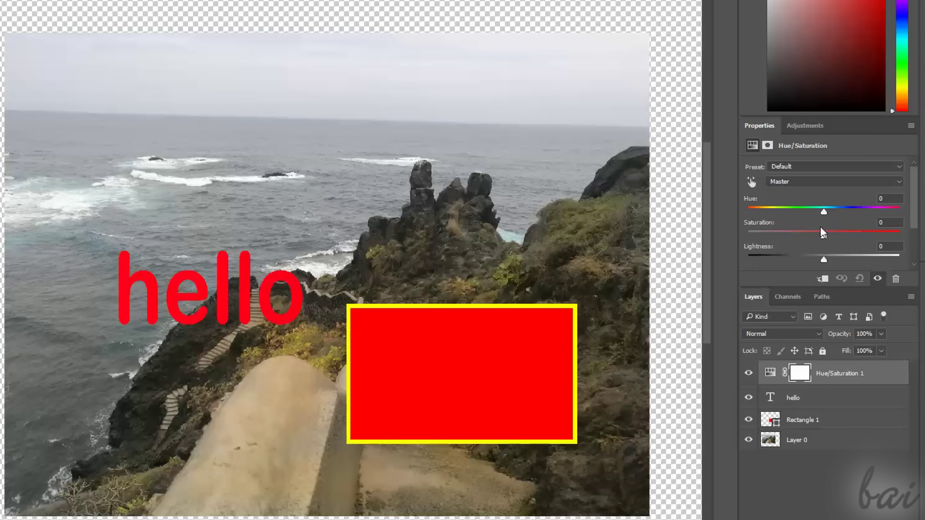
{"action": "left_click_drag", "start_coordinate": [824, 236], "coordinate": [865, 211]}
Step: Delete the whole-image Hue/Saturation layer and marquee a rectangle over the stairs for a masked adjustment
{"action": "key", "text": "Delete"}
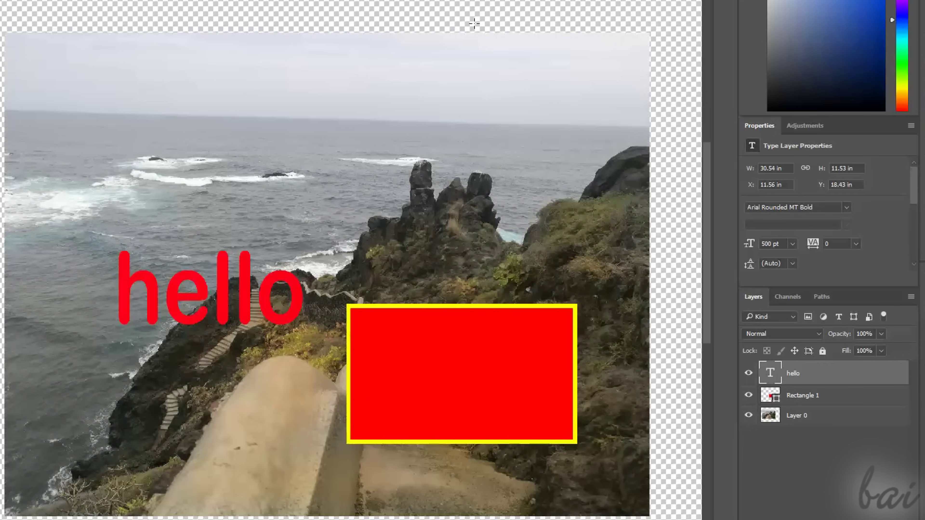
{"action": "left_click_drag", "start_coordinate": [209, 239], "coordinate": [492, 400]}
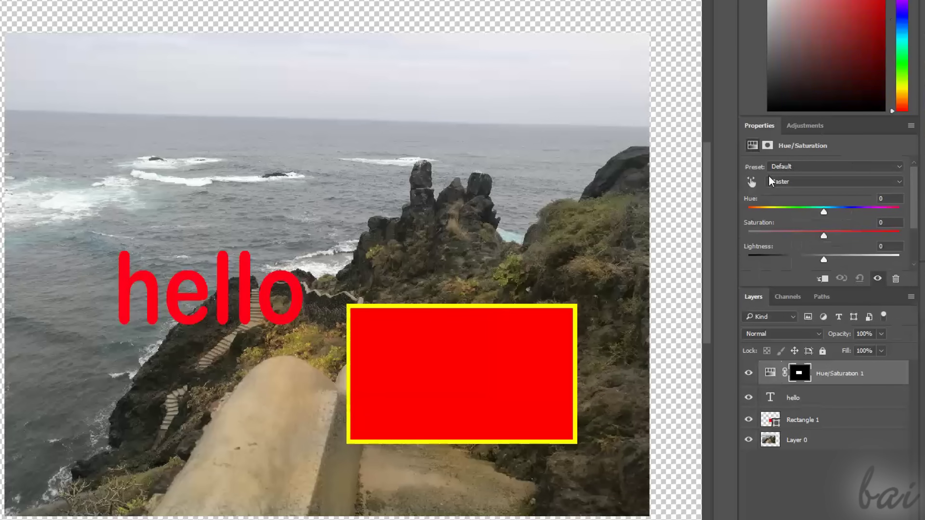
{"action": "left_click_drag", "start_coordinate": [824, 236], "coordinate": [826, 215]}
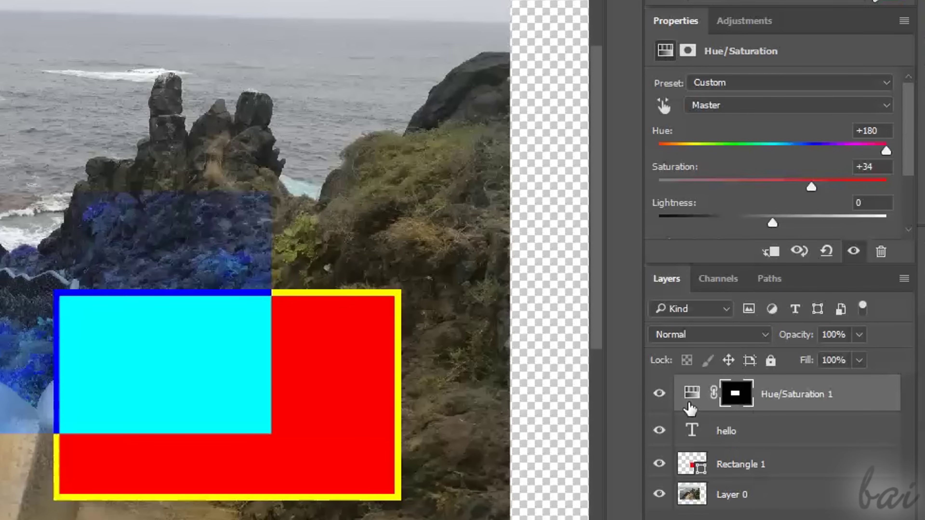
Step: Set the masked adjustment to Hue +135 and Saturation +48, checking its mask in Properties
{"action": "left_click", "coordinate": [741, 403]}
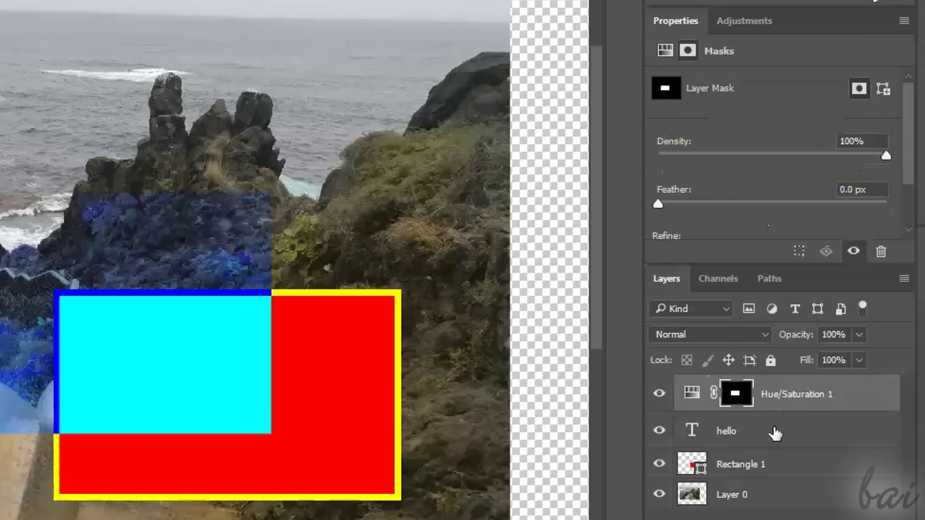
{"action": "left_click", "coordinate": [666, 51]}
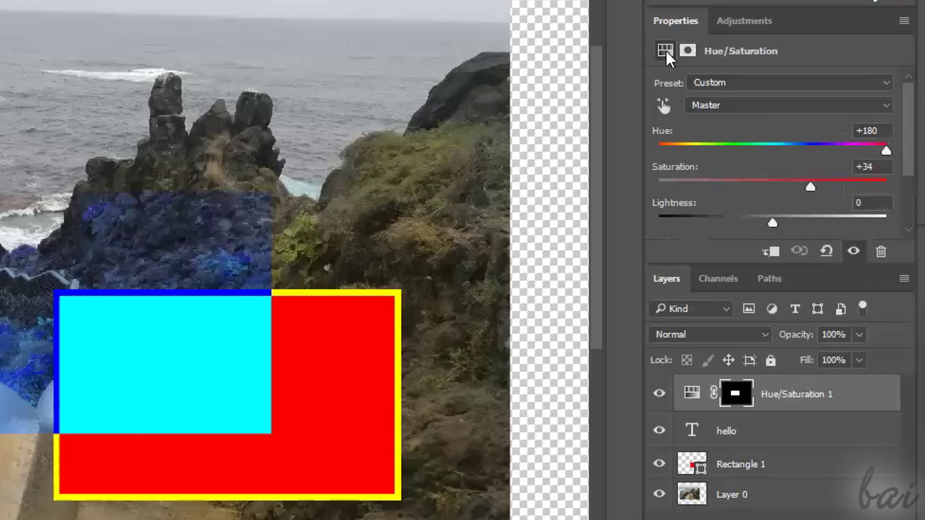
{"action": "left_click", "coordinate": [691, 49]}
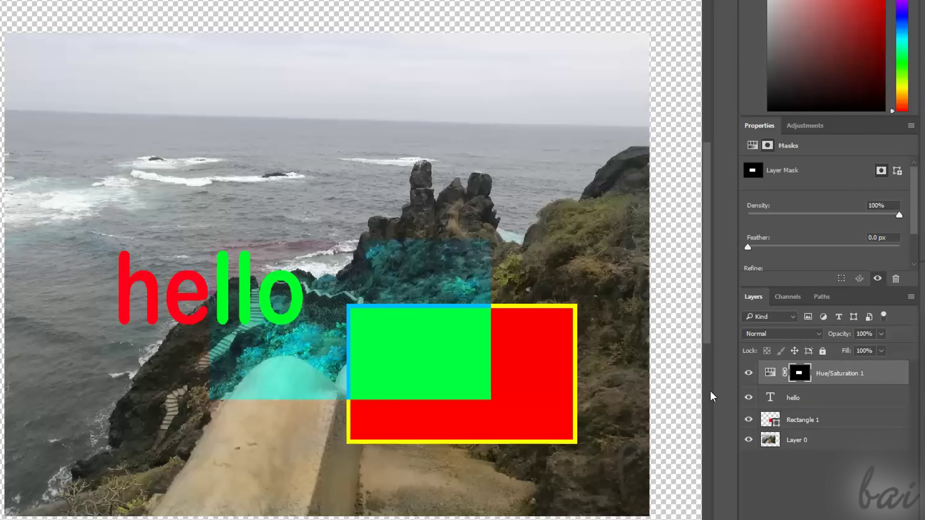
{"action": "left_click", "coordinate": [781, 381]}
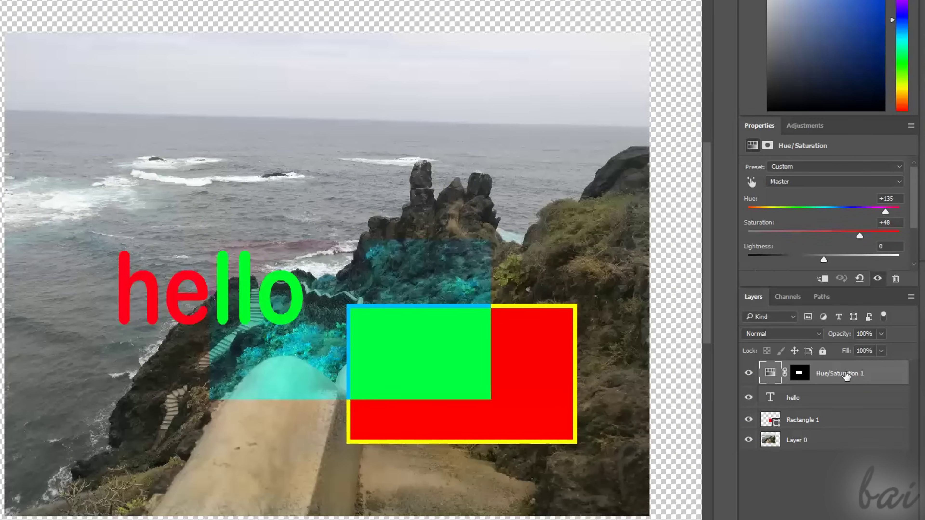
{"action": "left_click_drag", "start_coordinate": [845, 375], "coordinate": [837, 427]}
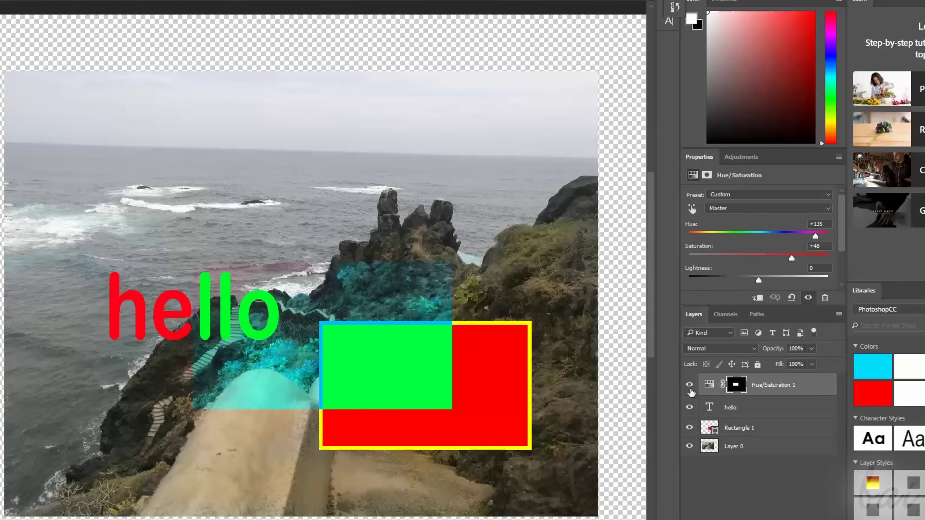
{"action": "left_click", "coordinate": [739, 429]}
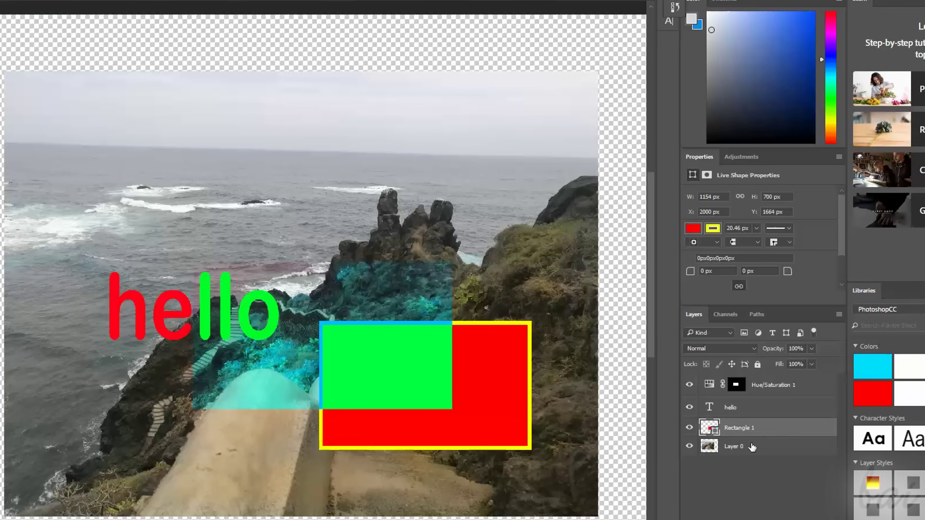
Step: Give Rectangle 1 a yellow Outer Glow with 49% spread and 65 px size
{"action": "left_click", "coordinate": [690, 385]}
{"action": "right_click", "coordinate": [751, 429]}
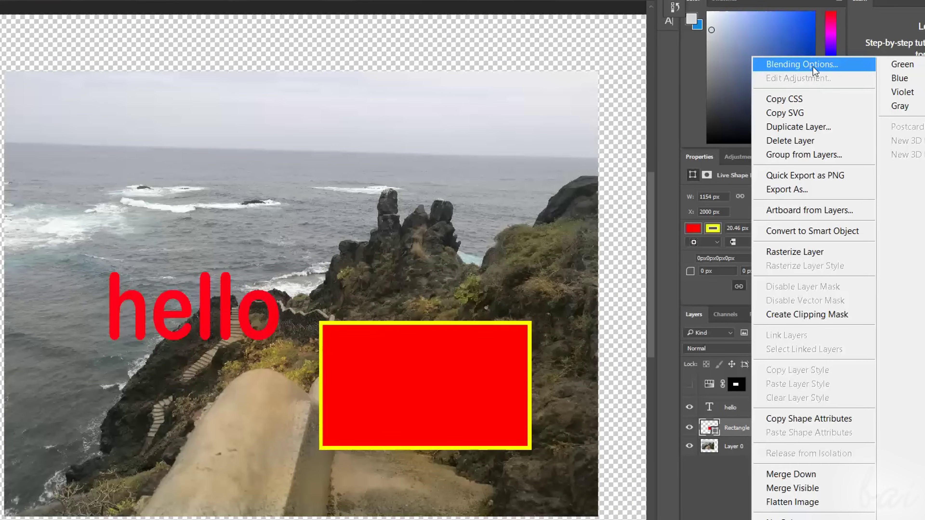
{"action": "left_click", "coordinate": [822, 66]}
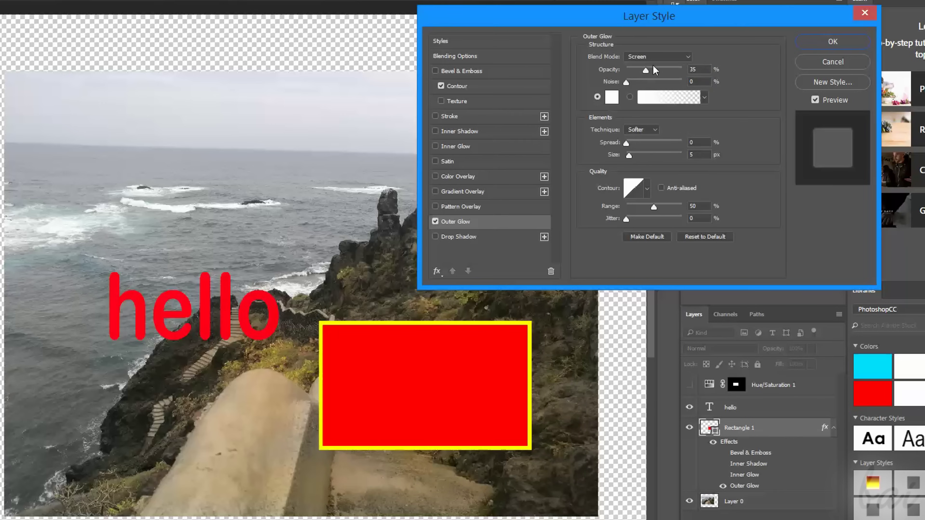
{"action": "left_click_drag", "start_coordinate": [678, 143], "coordinate": [643, 156]}
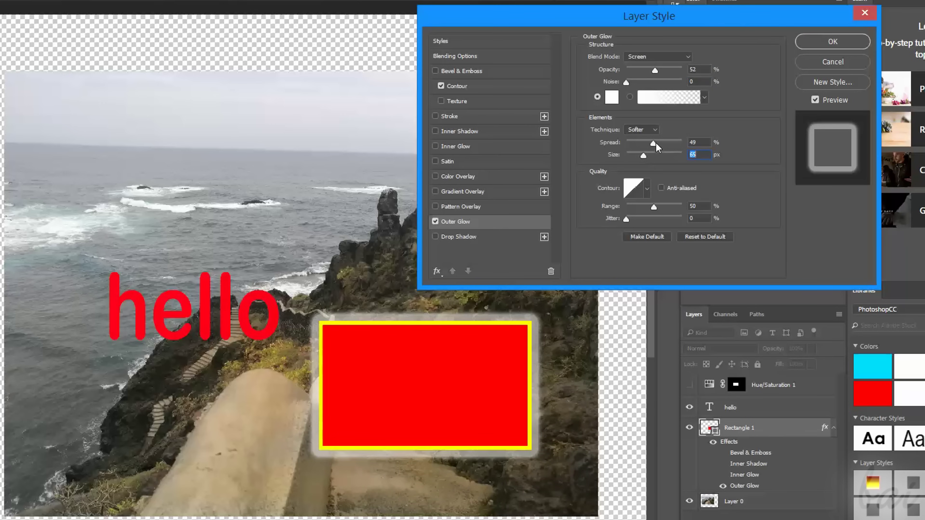
{"action": "left_click", "coordinate": [612, 96]}
{"action": "left_click_drag", "start_coordinate": [519, 239], "coordinate": [519, 229]}
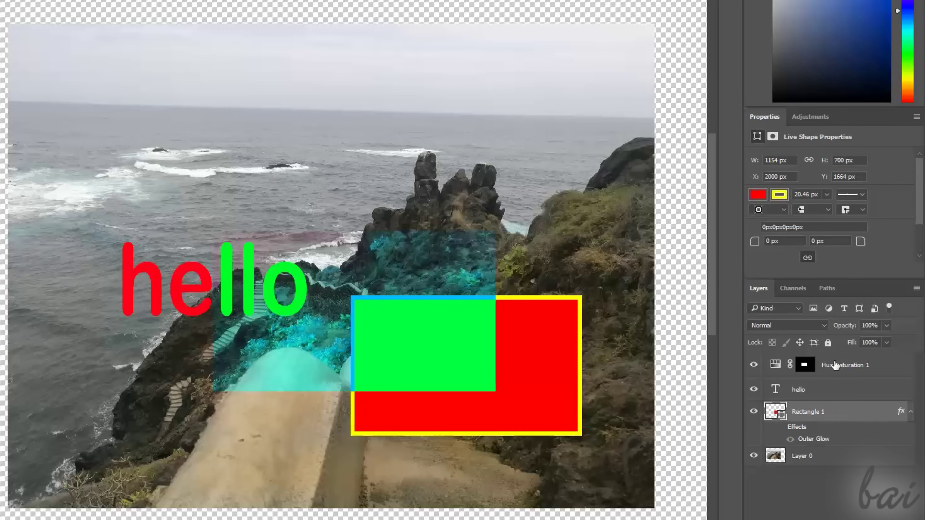
Step: Convert the Hue/Saturation, hello and Rectangle 1 layers into one smart object
{"action": "left_click", "coordinate": [834, 366]}
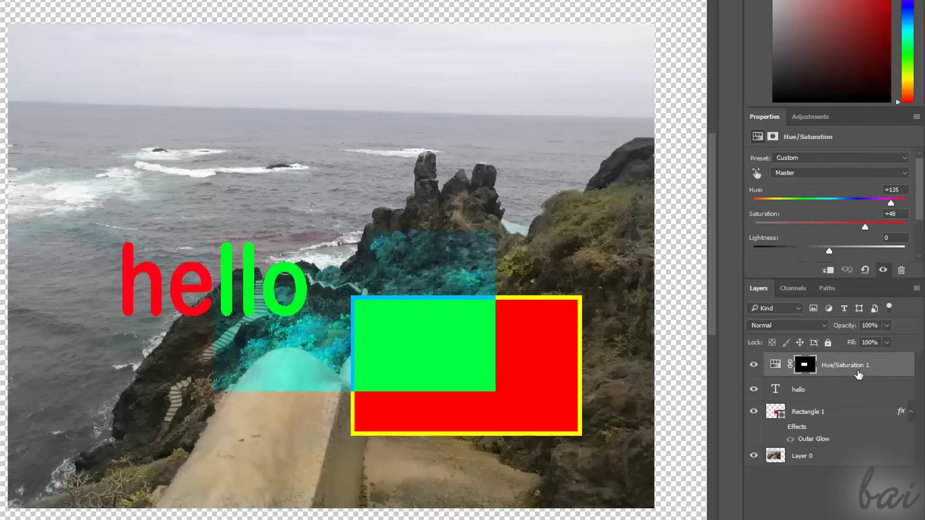
{"action": "left_click", "coordinate": [830, 390], "text": "shift"}
{"action": "left_click", "coordinate": [834, 418], "text": "shift"}
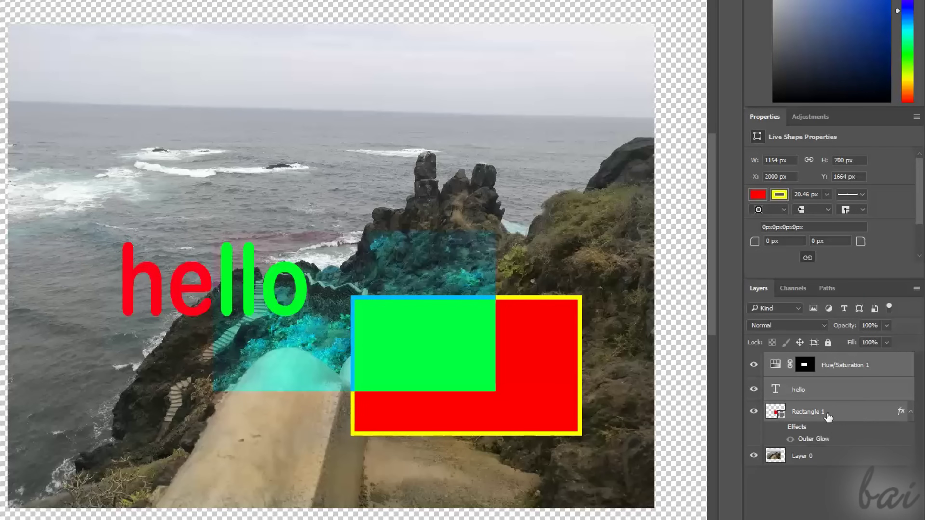
{"action": "right_click", "coordinate": [828, 417]}
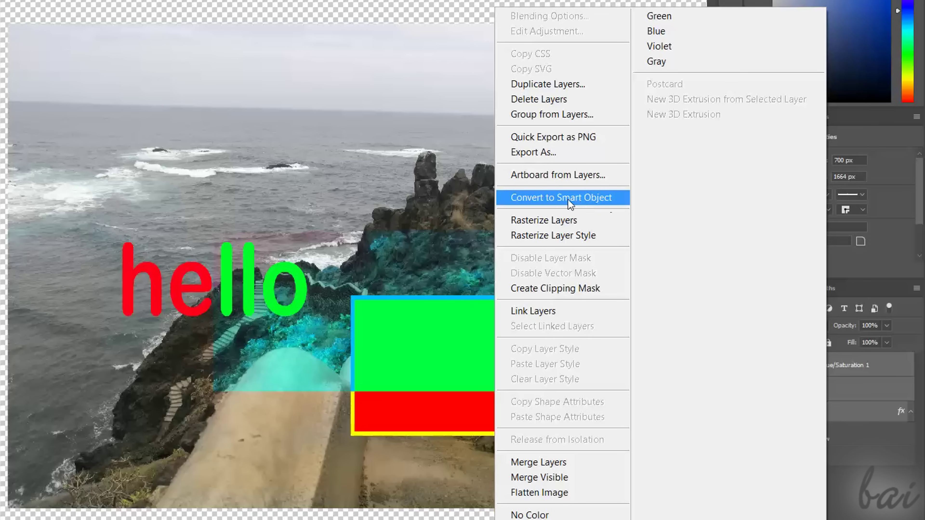
{"action": "left_click", "coordinate": [584, 204]}
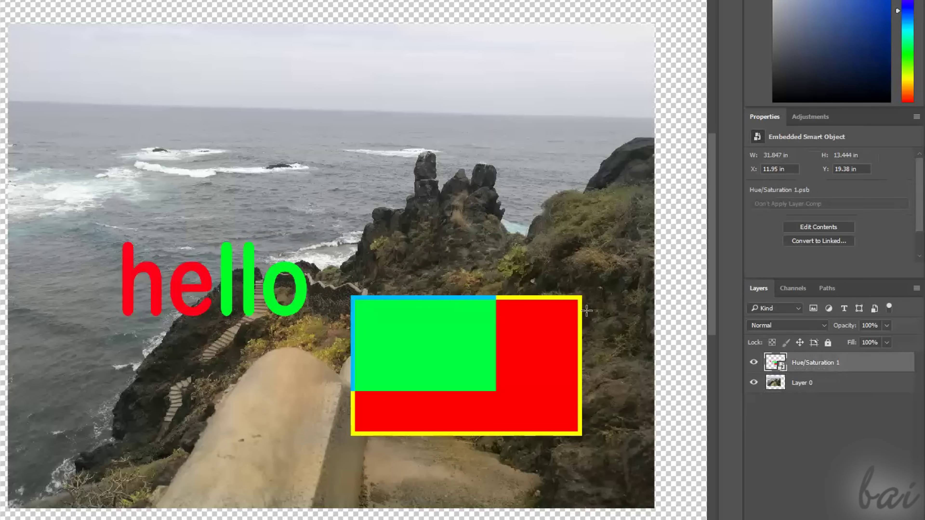
Step: Move the smart object slightly higher and scale it from a corner handle
{"action": "left_click_drag", "start_coordinate": [404, 330], "coordinate": [400, 284]}
{"action": "key", "text": "alt+e"}
{"action": "mouse_move", "coordinate": [175, 238]}
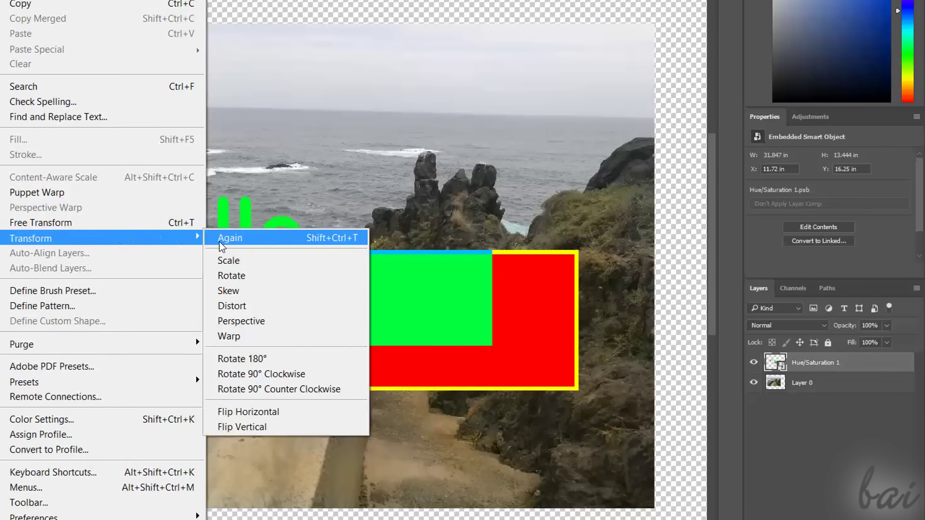
{"action": "left_click", "coordinate": [229, 260]}
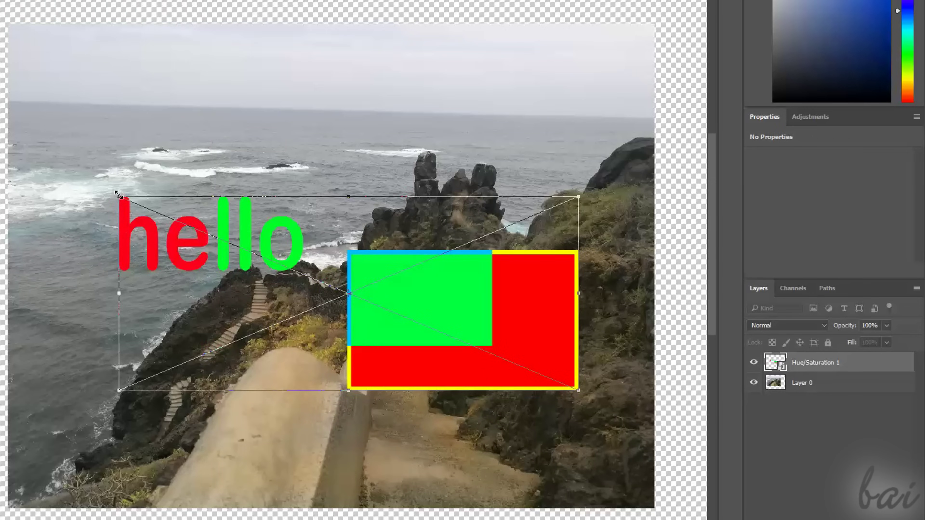
{"action": "left_click_drag", "start_coordinate": [117, 193], "coordinate": [91, 87]}
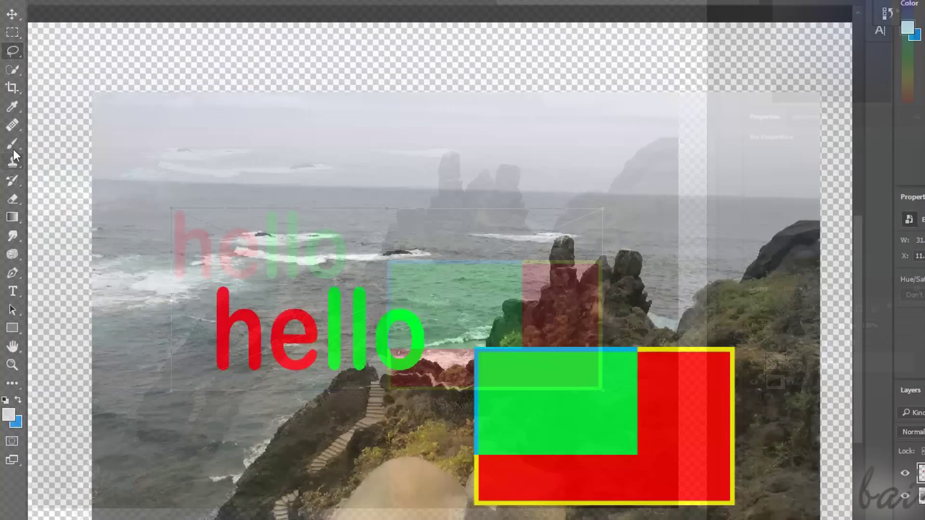
Step: Rasterize the Hue/Saturation 1 smart object and paint a soft grey brush stroke across the image
{"action": "left_click", "coordinate": [13, 146]}
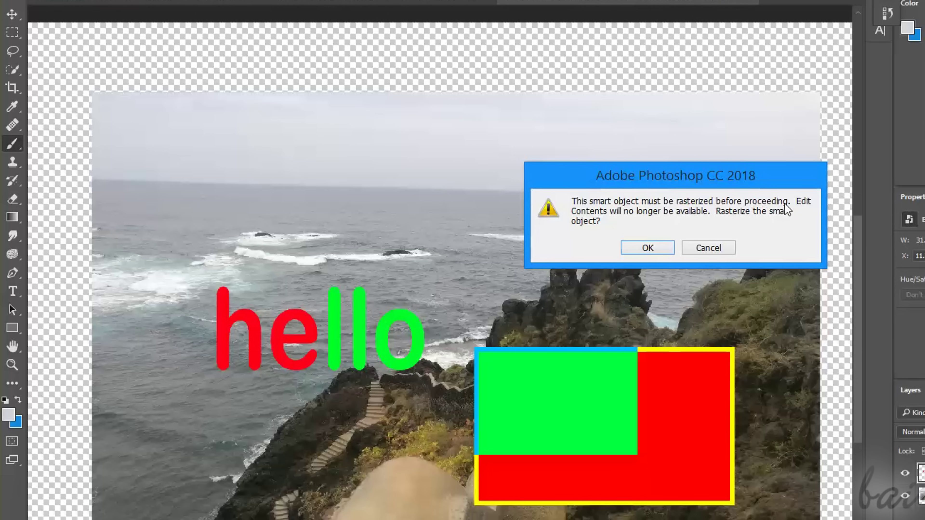
{"action": "left_click", "coordinate": [720, 254]}
{"action": "left_click", "coordinate": [419, 327]}
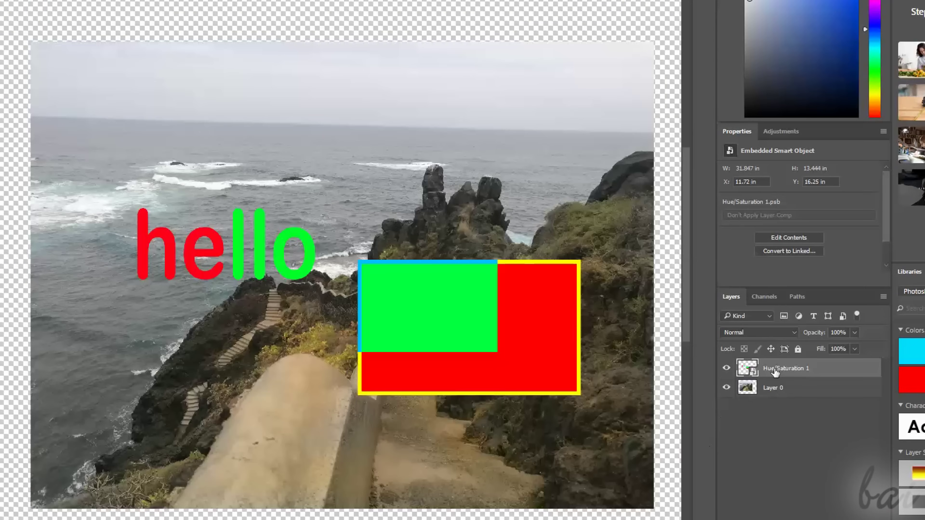
{"action": "right_click", "coordinate": [775, 369]}
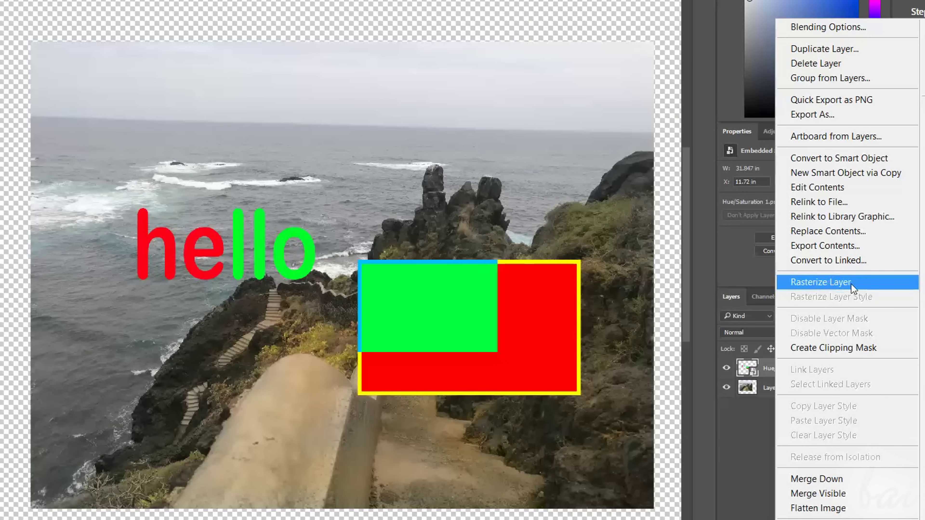
{"action": "left_click", "coordinate": [859, 286]}
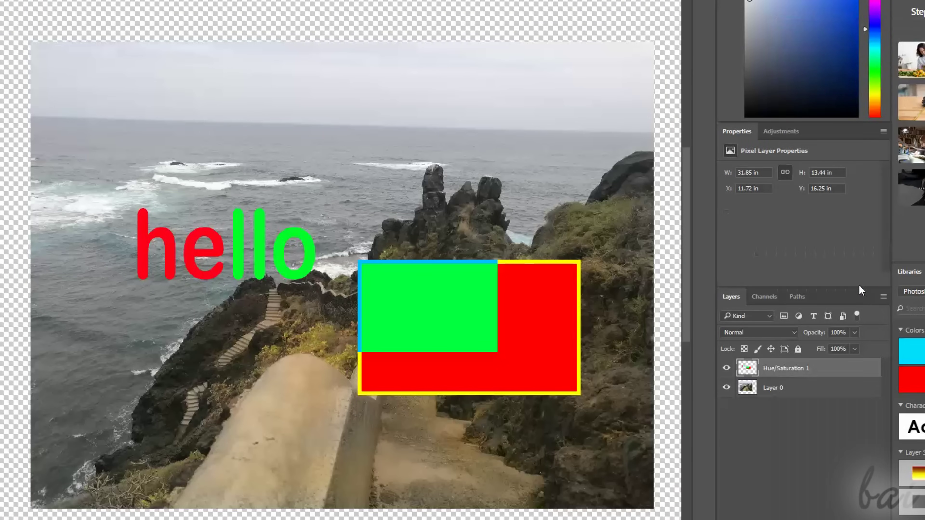
{"action": "mouse_move", "coordinate": [205, 229]}
{"action": "left_mouse_down"}
{"action": "mouse_move", "coordinate": [359, 272]}
{"action": "mouse_move", "coordinate": [661, 402]}
{"action": "left_mouse_up"}
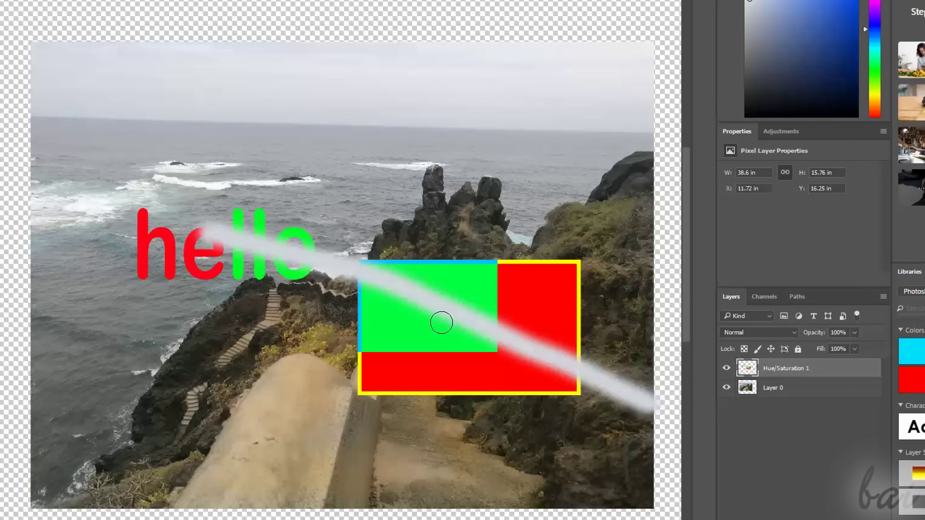
{"action": "left_click", "coordinate": [725, 369]}
{"action": "left_click", "coordinate": [726, 369]}
{"action": "left_click", "coordinate": [726, 369]}
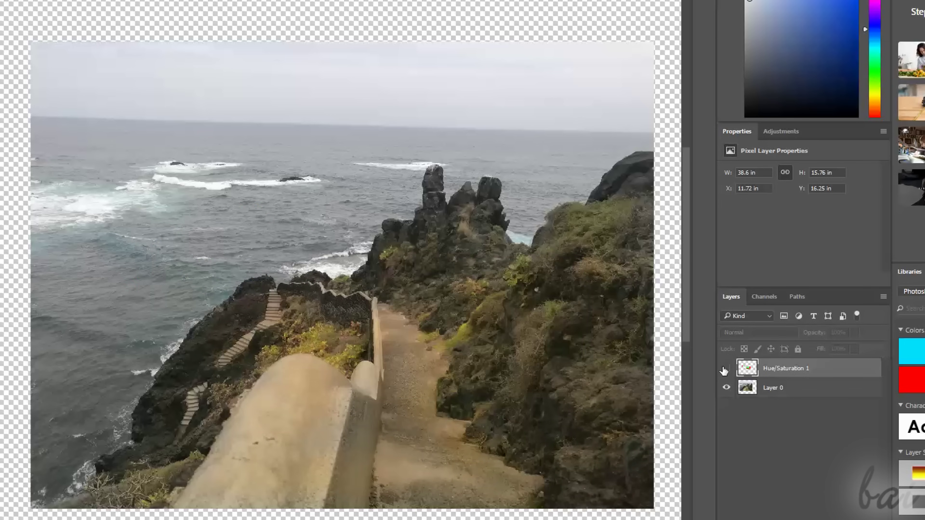
{"action": "left_click", "coordinate": [726, 368]}
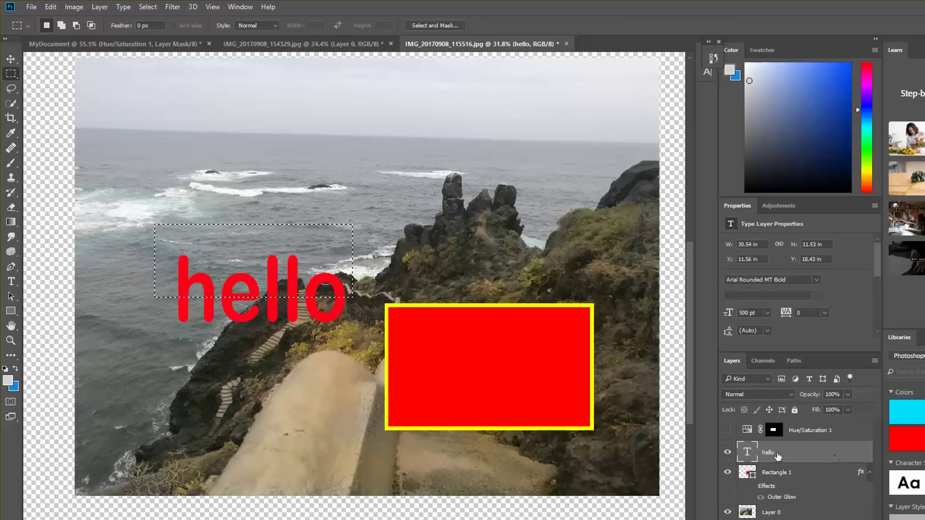
Step: Rasterize the hello type layer and cut away its selected top part
{"action": "right_click", "coordinate": [780, 455]}
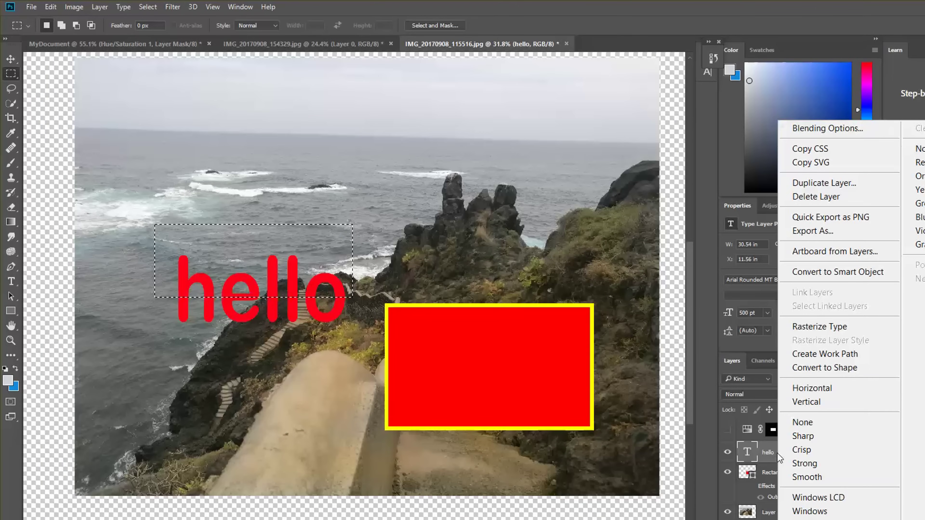
{"action": "left_click", "coordinate": [823, 328]}
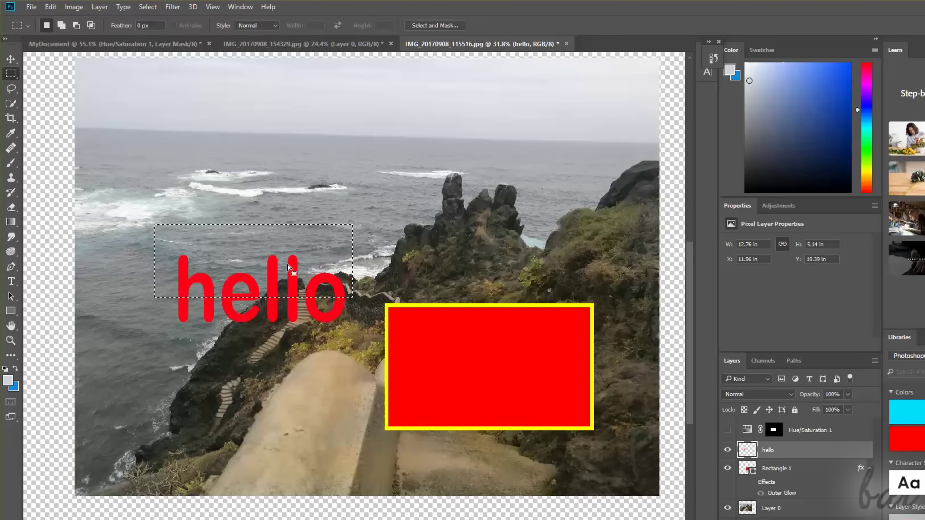
{"action": "left_click", "coordinate": [51, 7]}
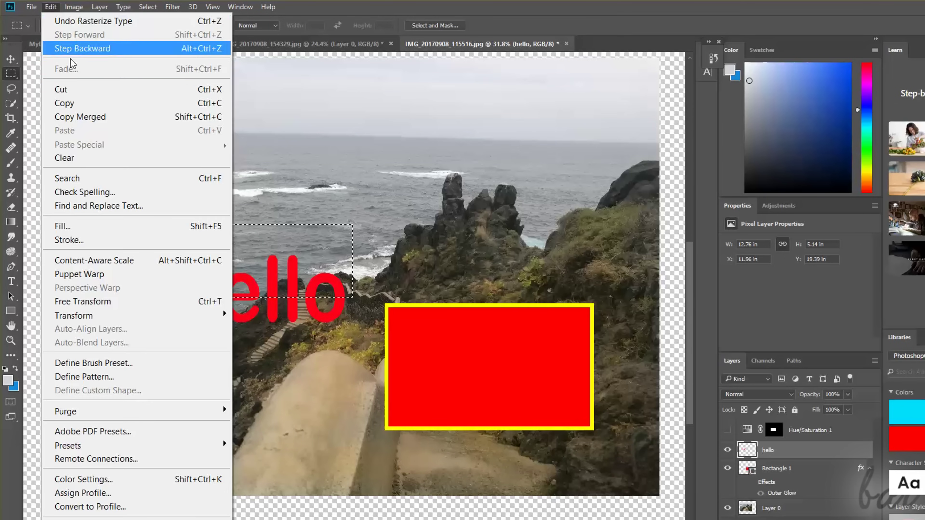
{"action": "left_click", "coordinate": [77, 90]}
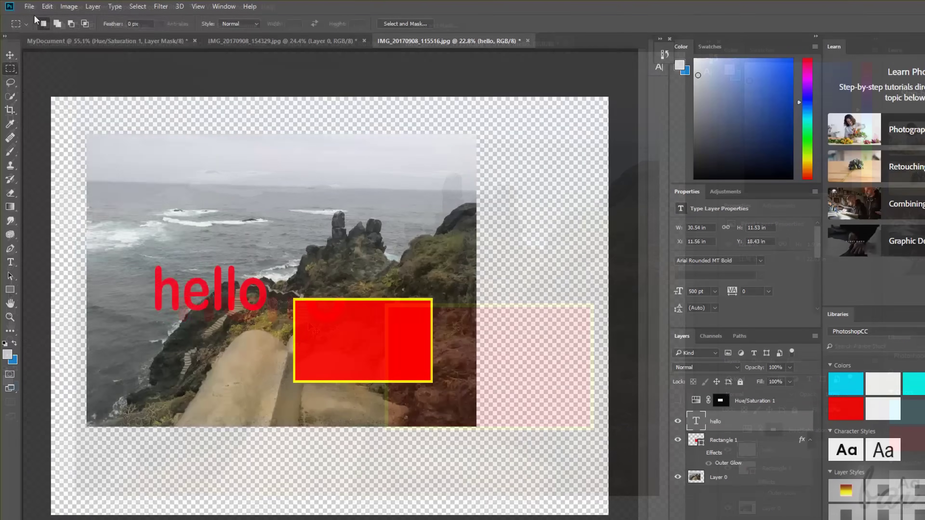
Step: Save the document as MyDocument.psd in Photoshop format with maximized compatibility
{"action": "left_click", "coordinate": [31, 7]}
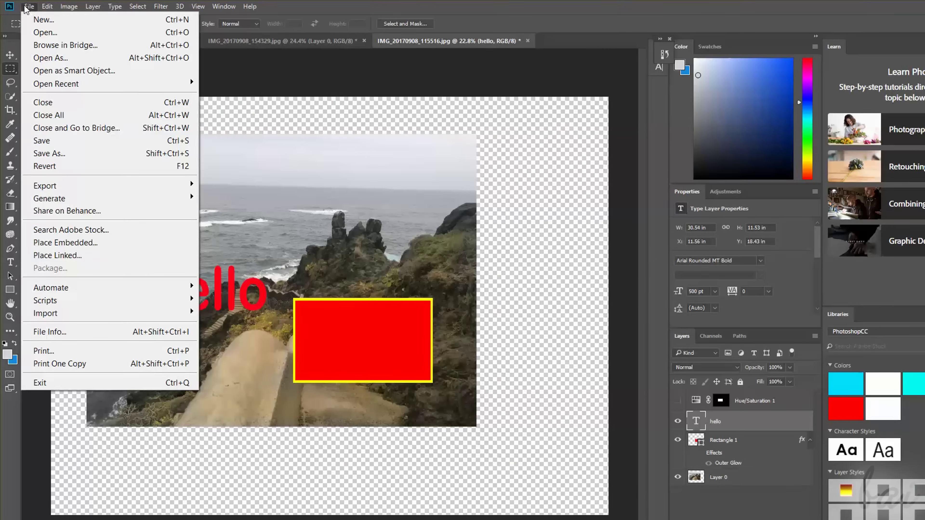
{"action": "left_click", "coordinate": [49, 153]}
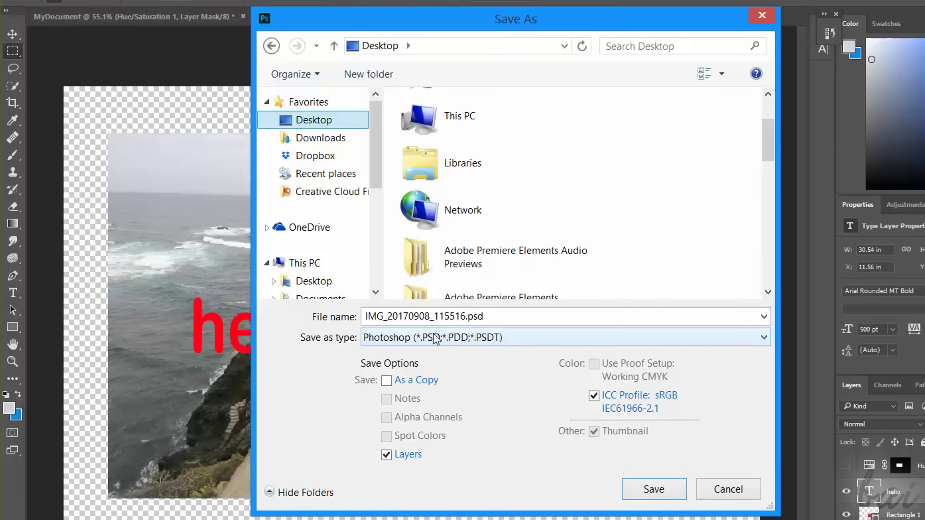
{"action": "left_click", "coordinate": [396, 341]}
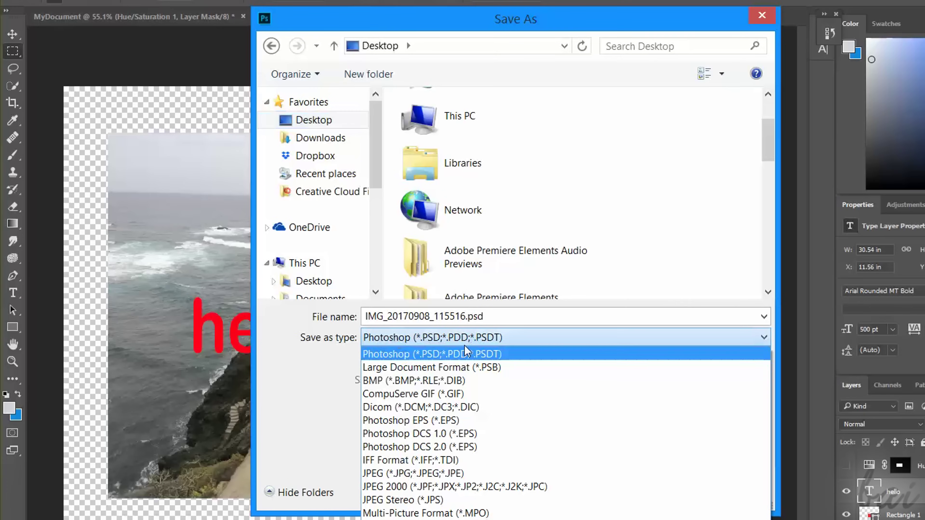
{"action": "left_click", "coordinate": [488, 355]}
{"action": "left_click", "coordinate": [469, 317]}
{"action": "left_click_drag", "start_coordinate": [466, 317], "coordinate": [296, 312]}
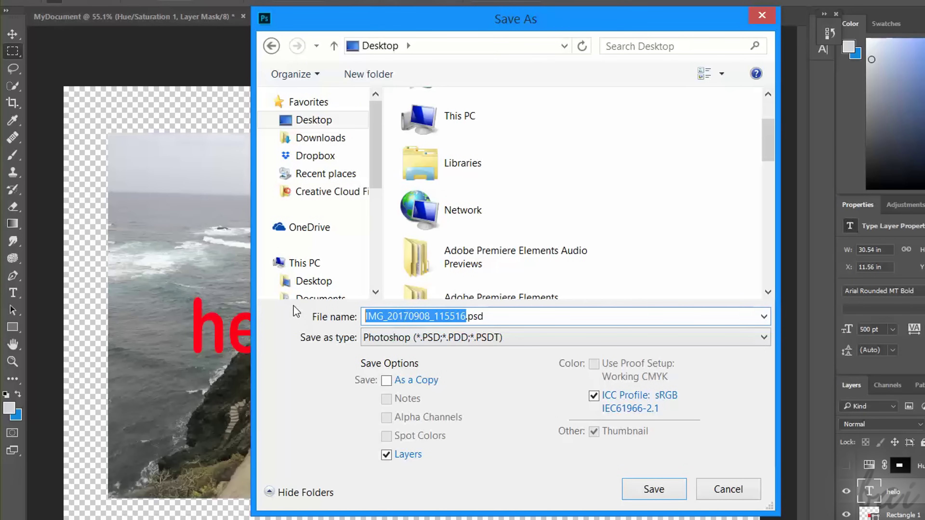
{"action": "type", "text": "MyDocume"}
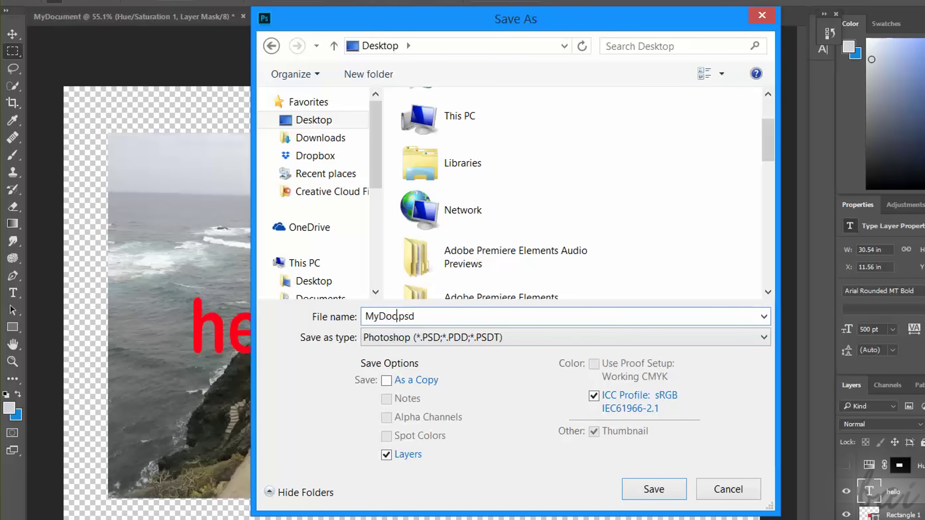
{"action": "type", "text": "nt"}
{"action": "left_click", "coordinate": [632, 489]}
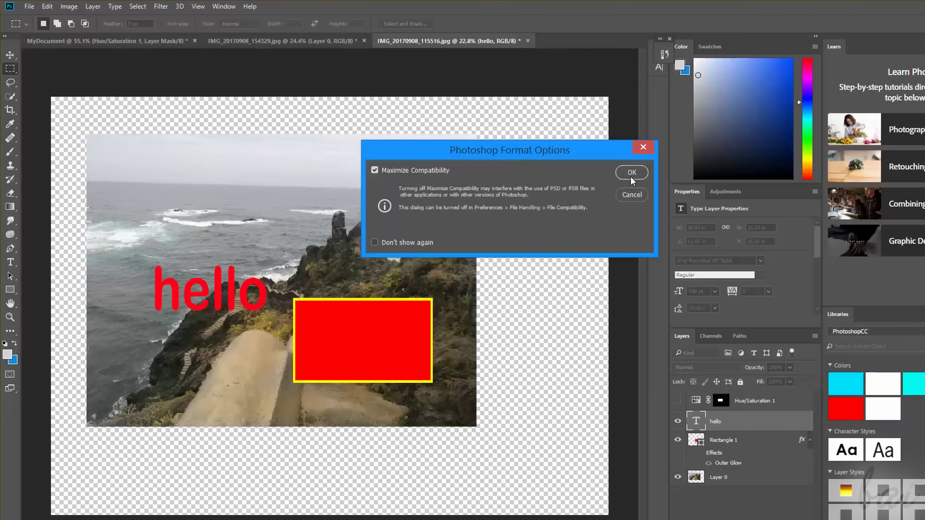
{"action": "left_click", "coordinate": [630, 176]}
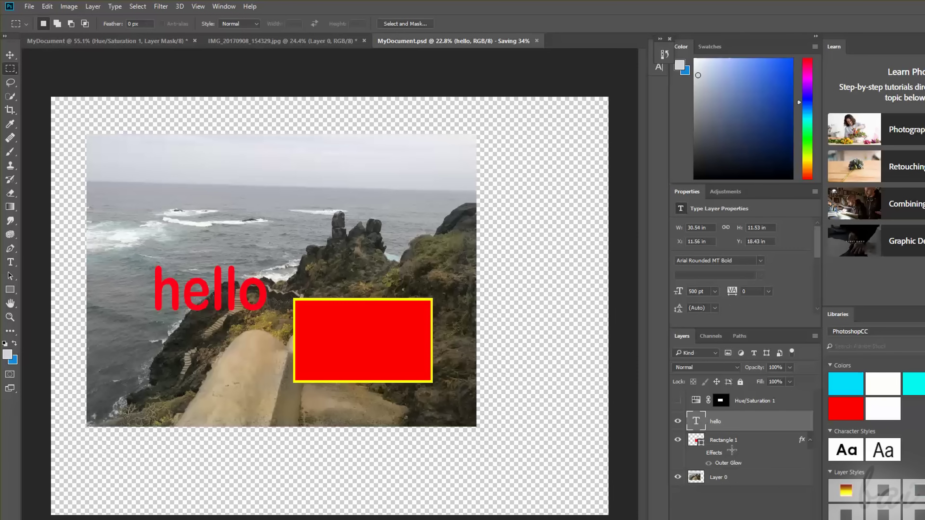
Step: Select the Rectangle 1 layer in the Layers panel
{"action": "left_click", "coordinate": [762, 439]}
{"action": "left_click", "coordinate": [732, 408]}
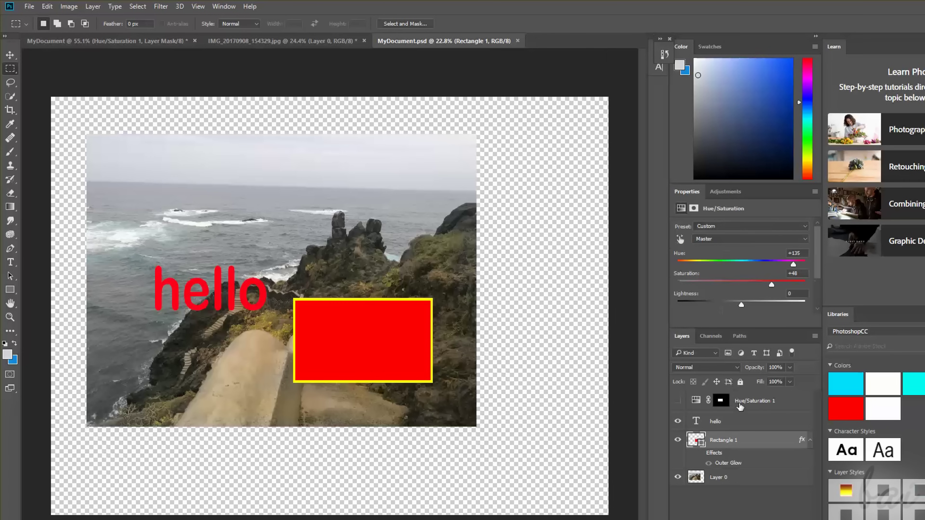
{"action": "left_click", "coordinate": [725, 440]}
Step: Save copies as MyDocument.jpg at JPEG quality 6 (Medium) and as MyDocument.png
{"action": "left_click", "coordinate": [715, 476]}
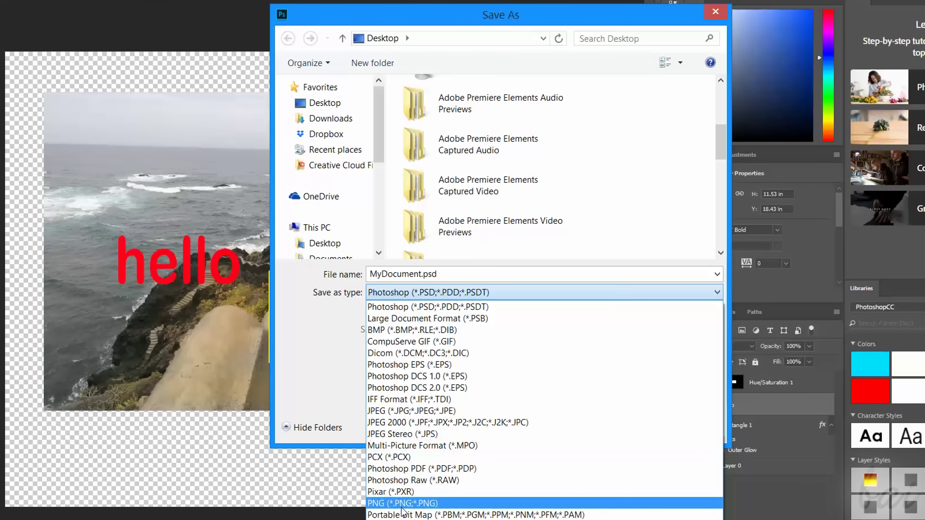
{"action": "left_click", "coordinate": [404, 503]}
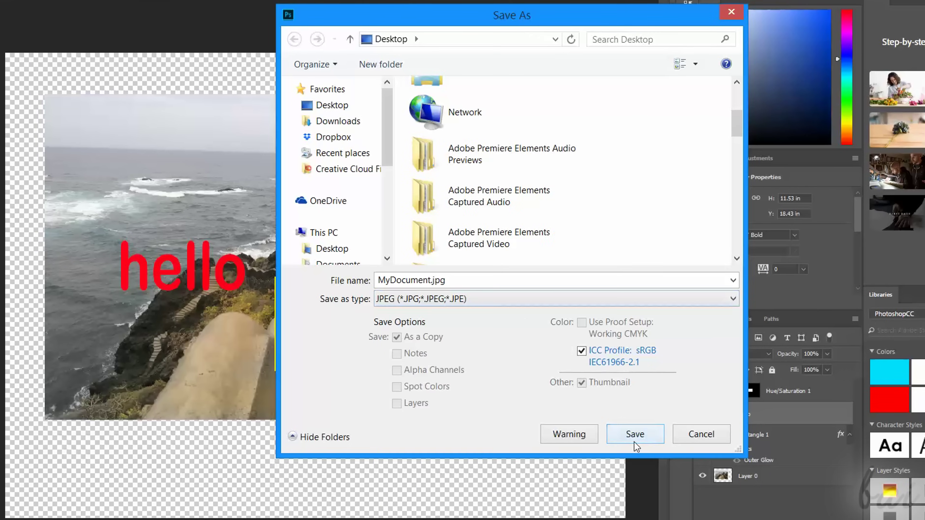
{"action": "left_click", "coordinate": [634, 433]}
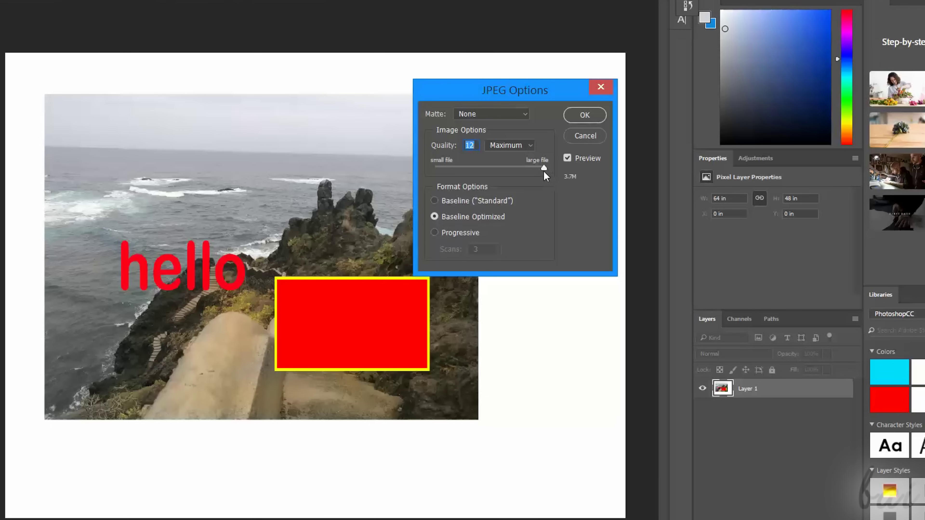
{"action": "left_click_drag", "start_coordinate": [541, 164], "coordinate": [425, 170]}
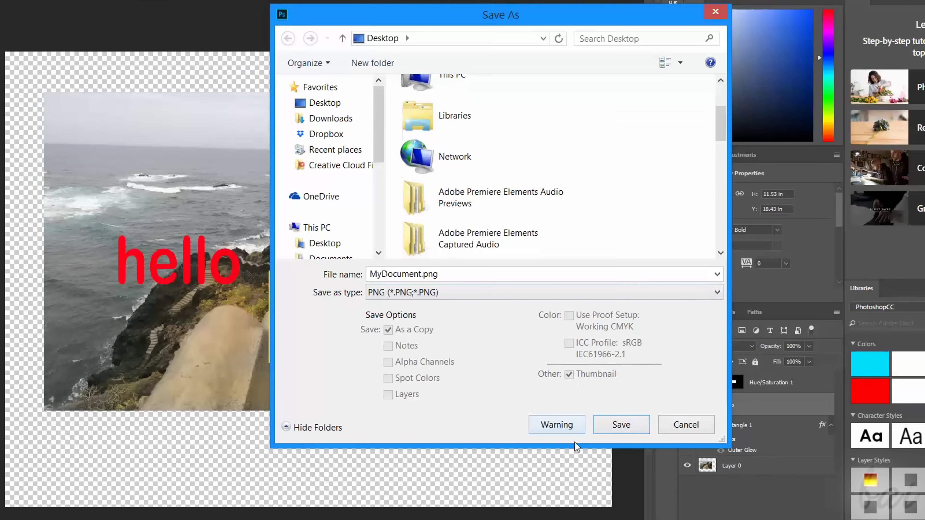
{"action": "left_click", "coordinate": [620, 428]}
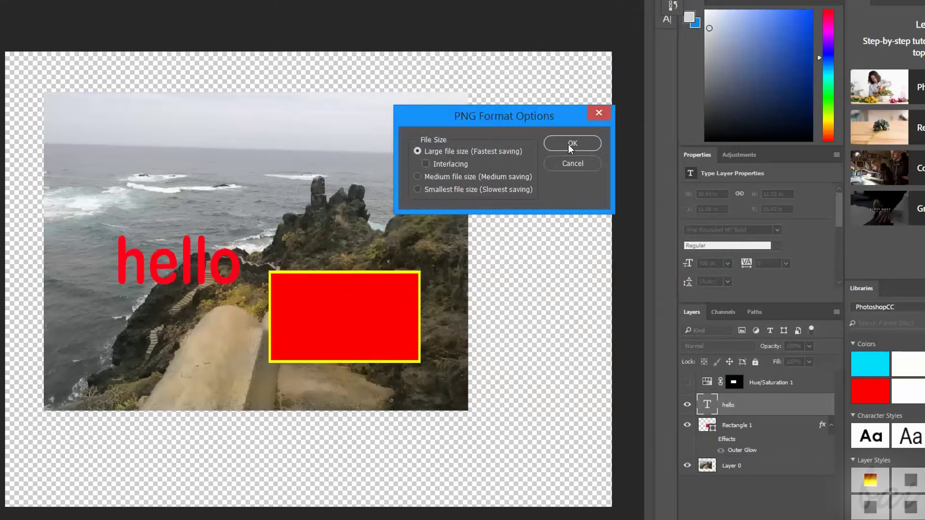